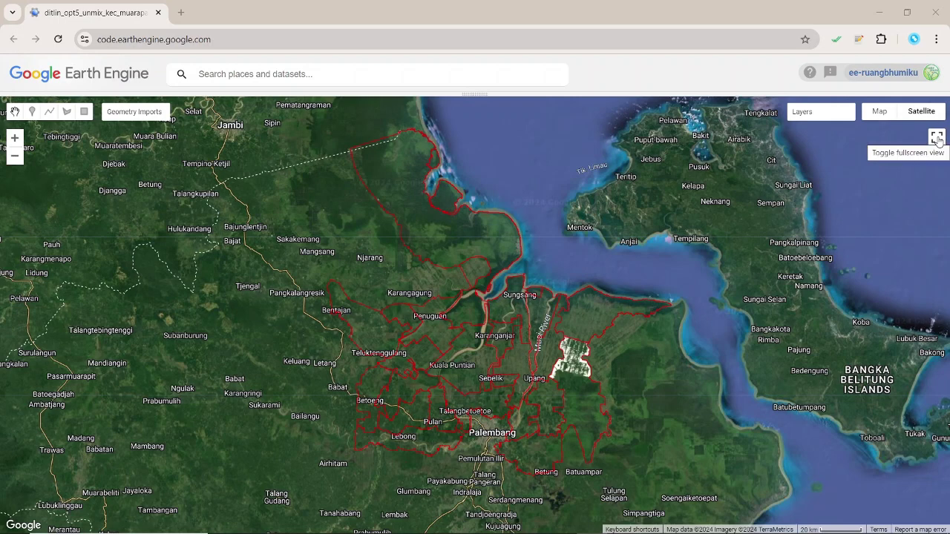
left_click(937, 138)
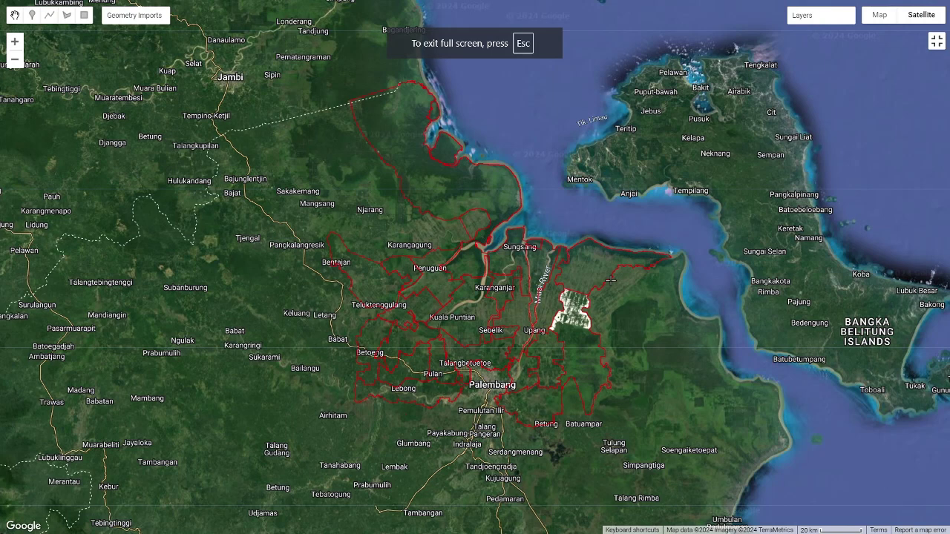
left_click(576, 347)
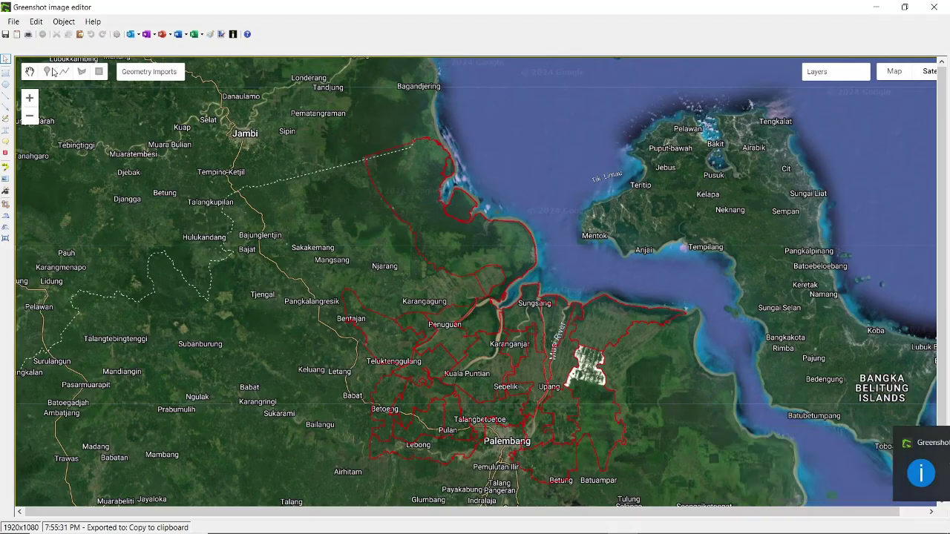
left_click(6, 34)
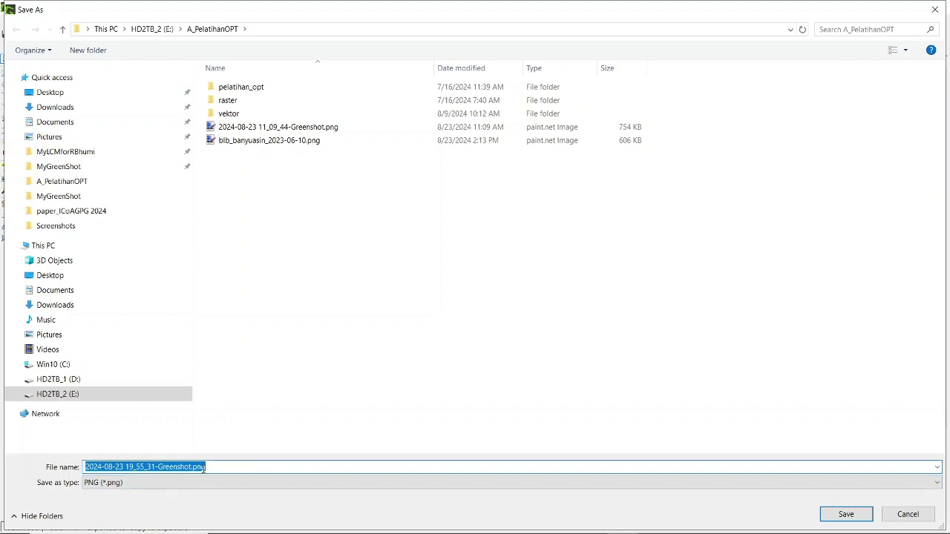
left_click(166, 467)
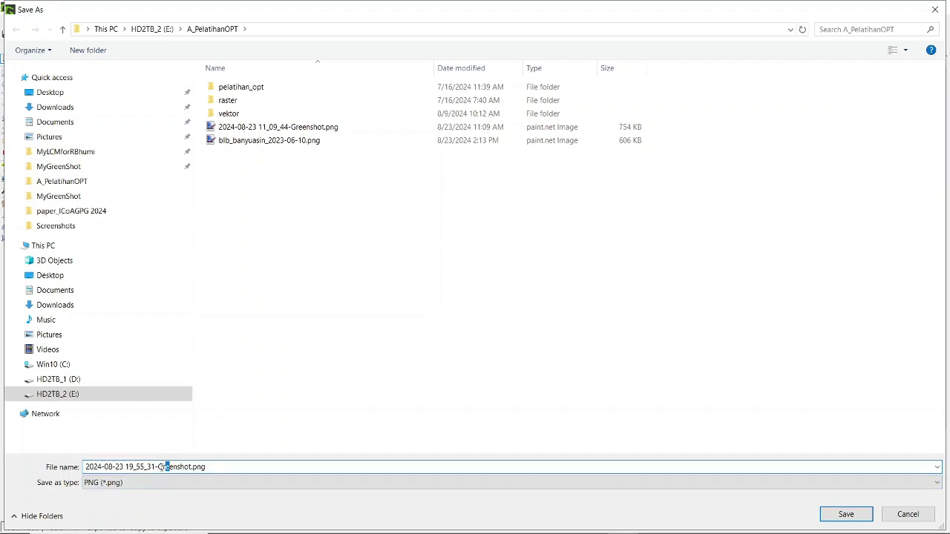
left_click_drag(159, 467, 227, 466)
type("banyuasin")
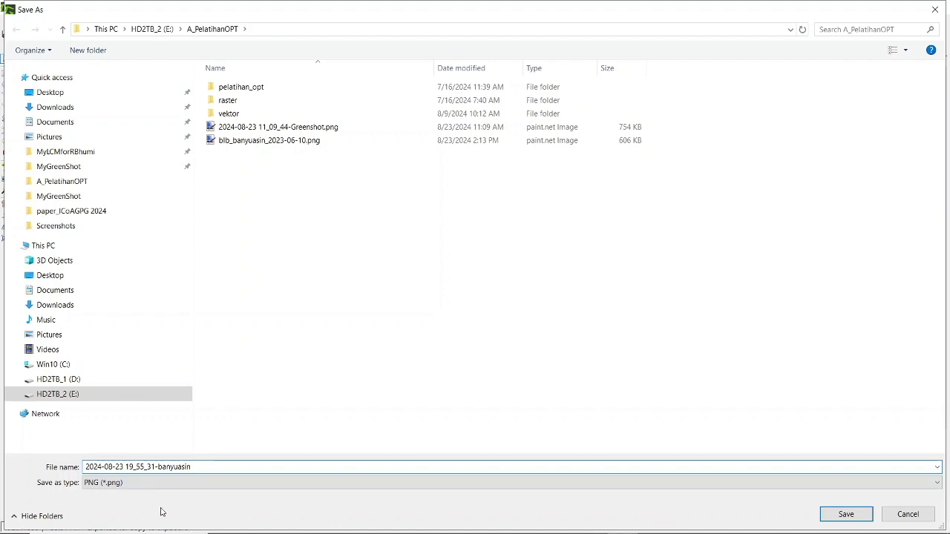
left_click(836, 517)
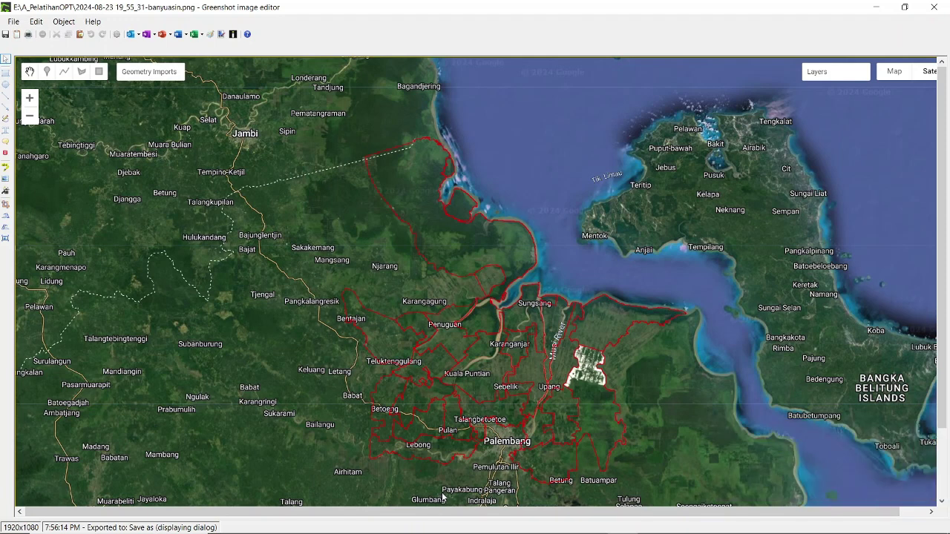
left_click(936, 10)
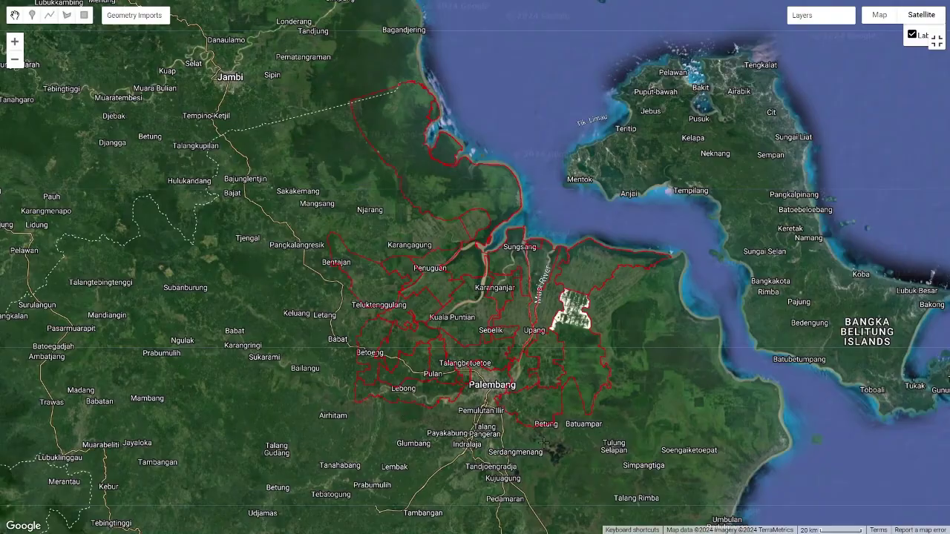
key("Escape")
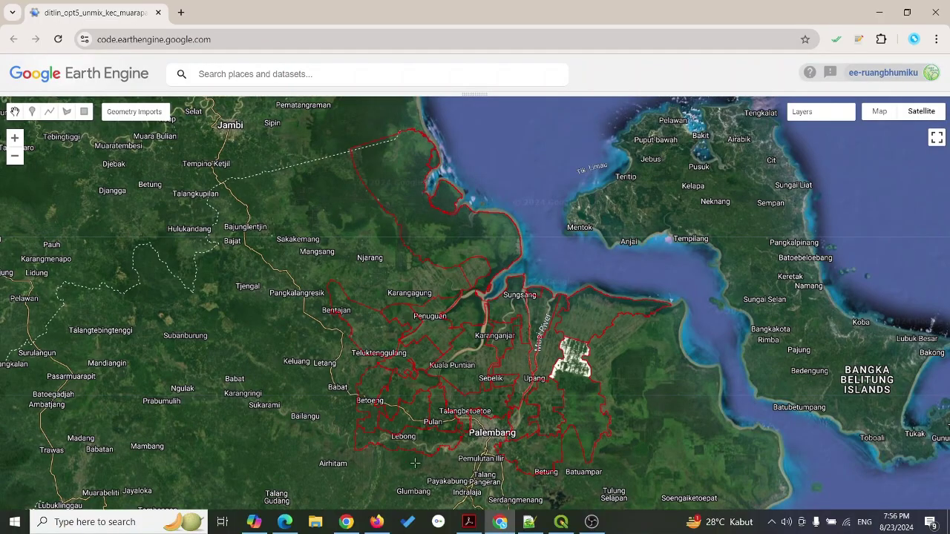
Switch to QGIS, close the empty Georeferencer window, and zoom to the admin_kecamatan_banyuasin layer.
left_click(561, 521)
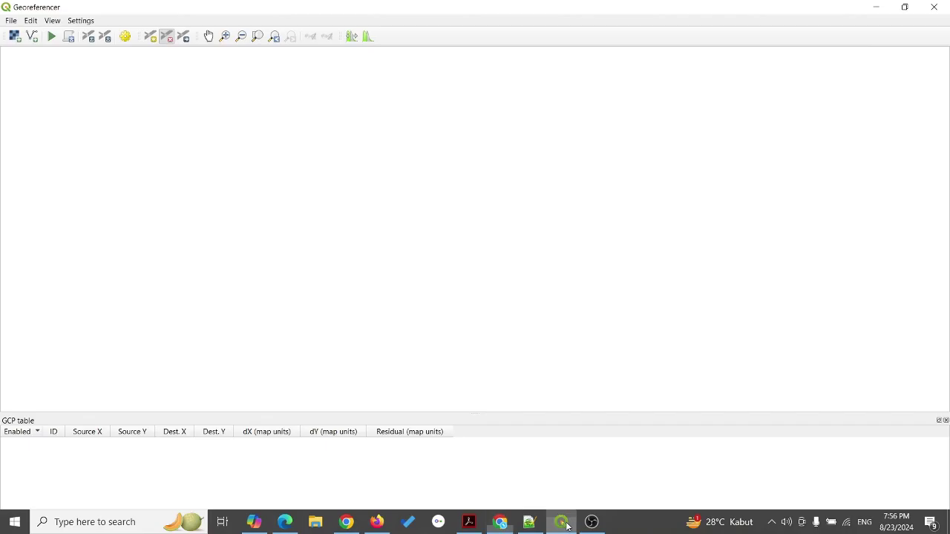
left_click(933, 6)
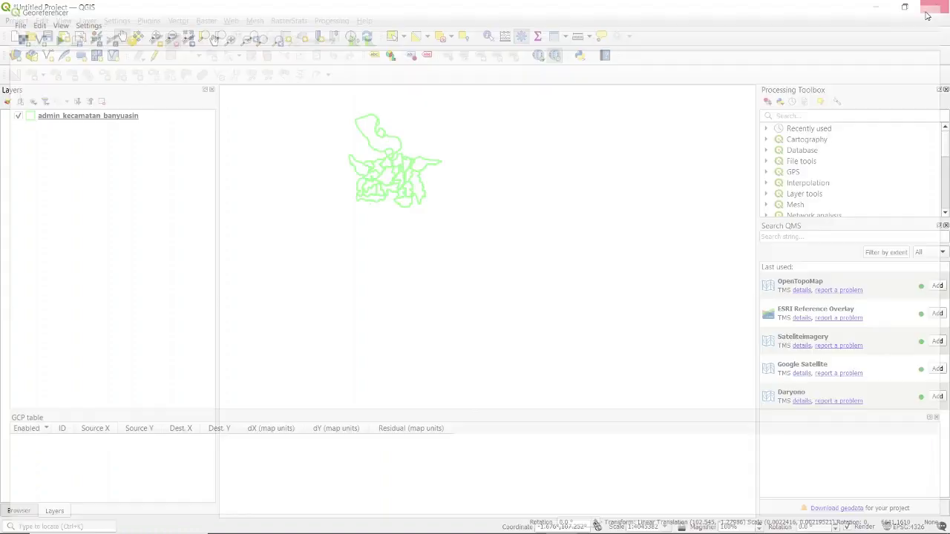
left_click(133, 117)
right_click(134, 117)
left_click(141, 121)
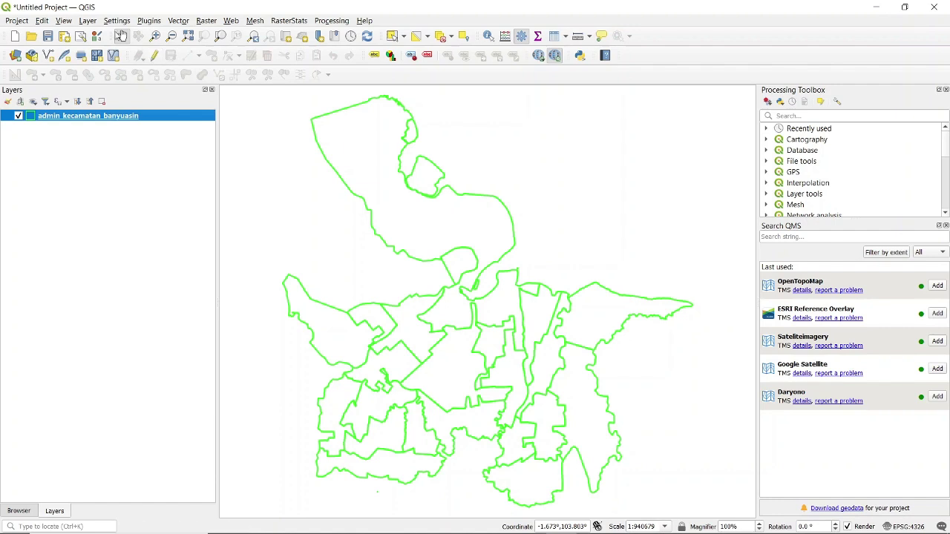
Open the Georeferencer from the main QGIS project.
left_click(89, 22)
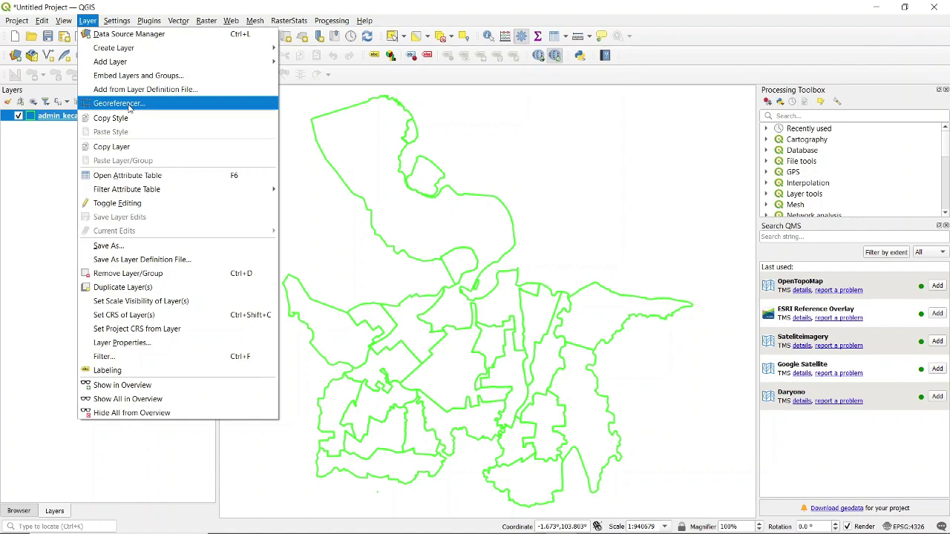
mouse_move(231, 23)
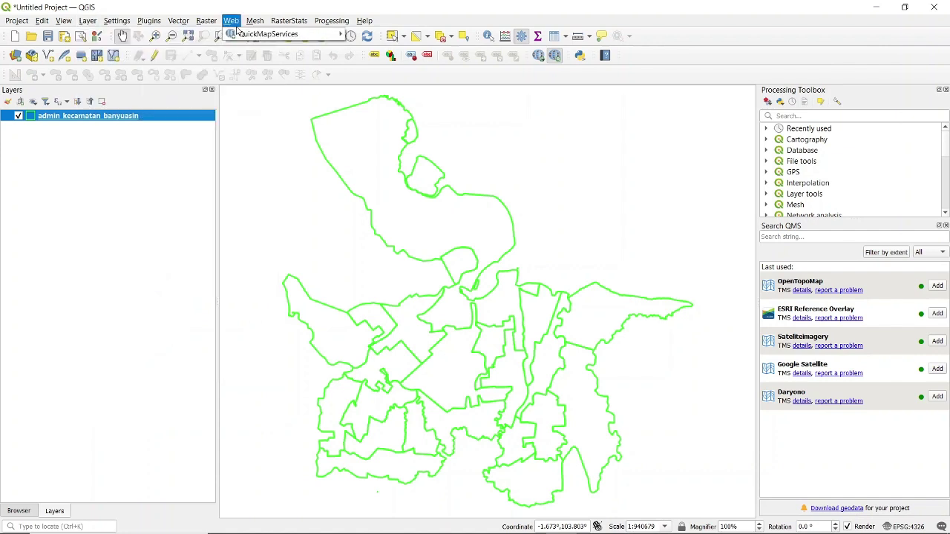
mouse_move(88, 21)
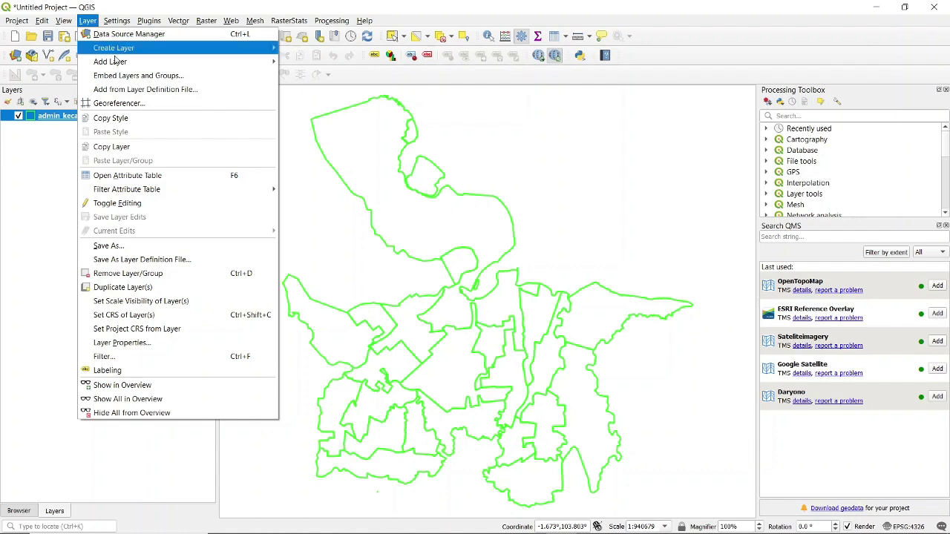
left_click(141, 103)
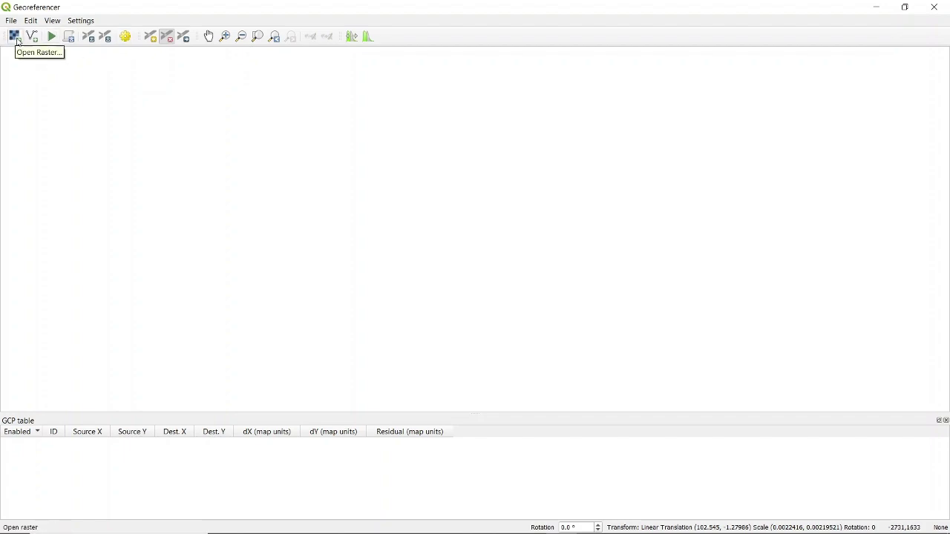
Examine the A_PelatihanOPT folder on the HD2TB_2 (E:) drive in File Explorer, sorted by modification date, for the saved map screenshot.
left_click(316, 522)
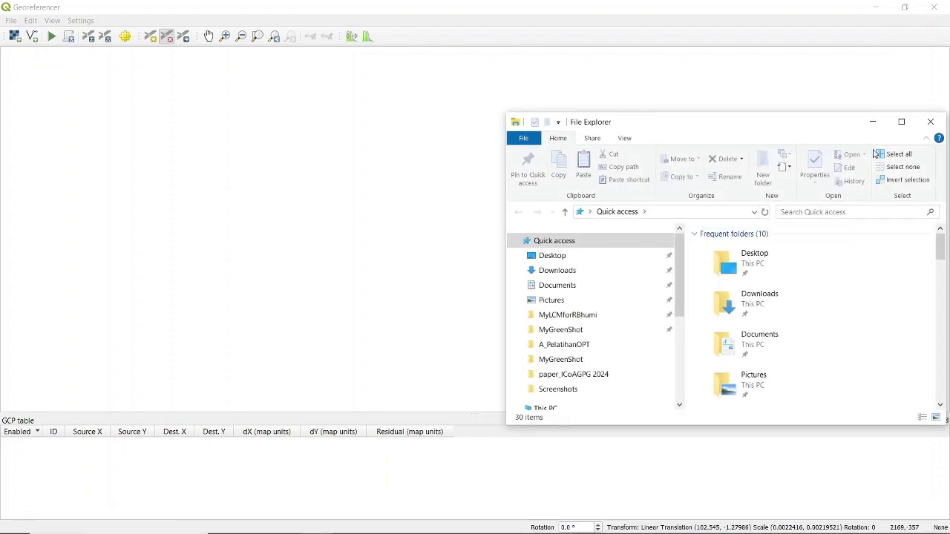
left_click(901, 121)
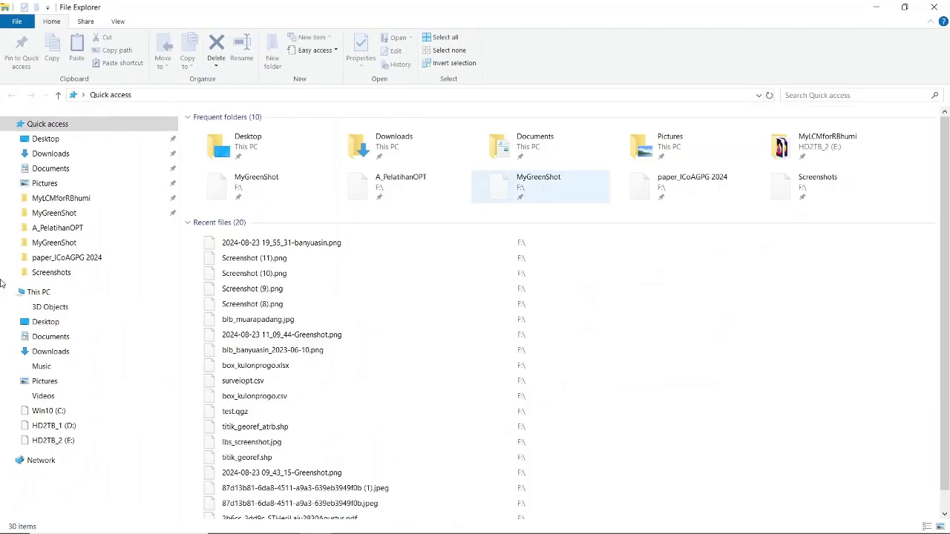
left_click(72, 440)
double_click(266, 165)
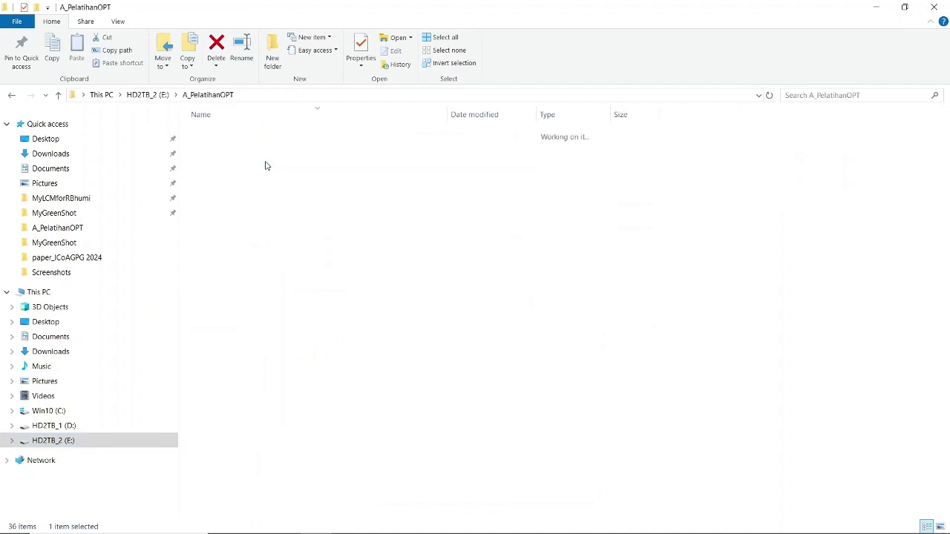
left_click(490, 115)
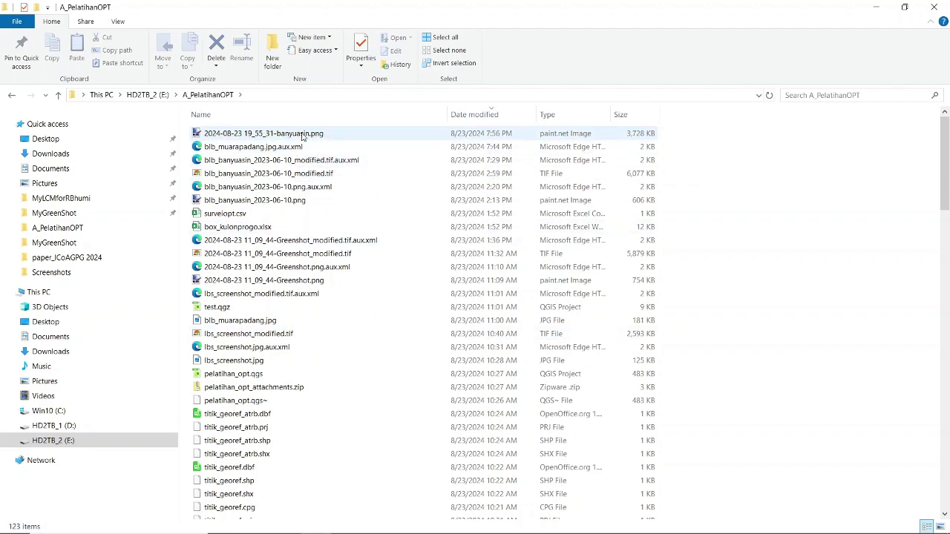
mouse_move(564, 528)
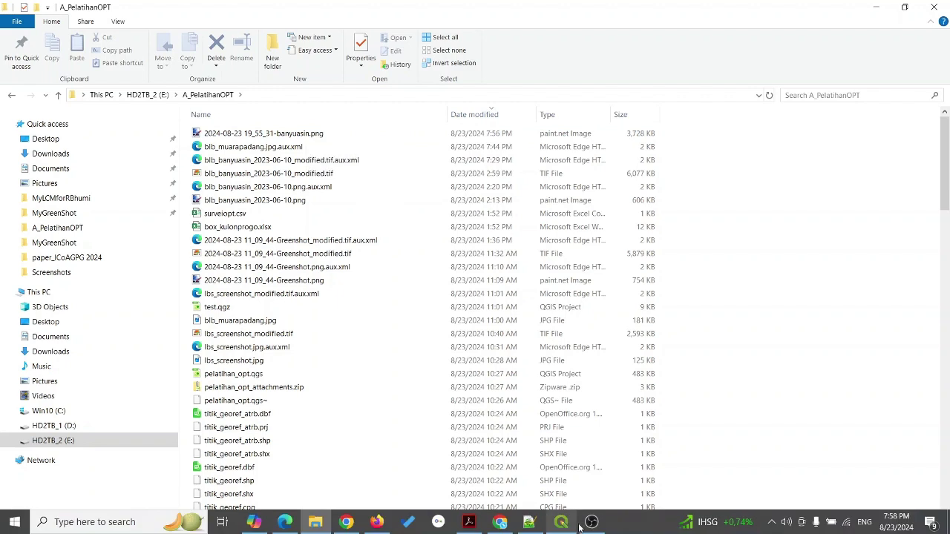
left_click(542, 529)
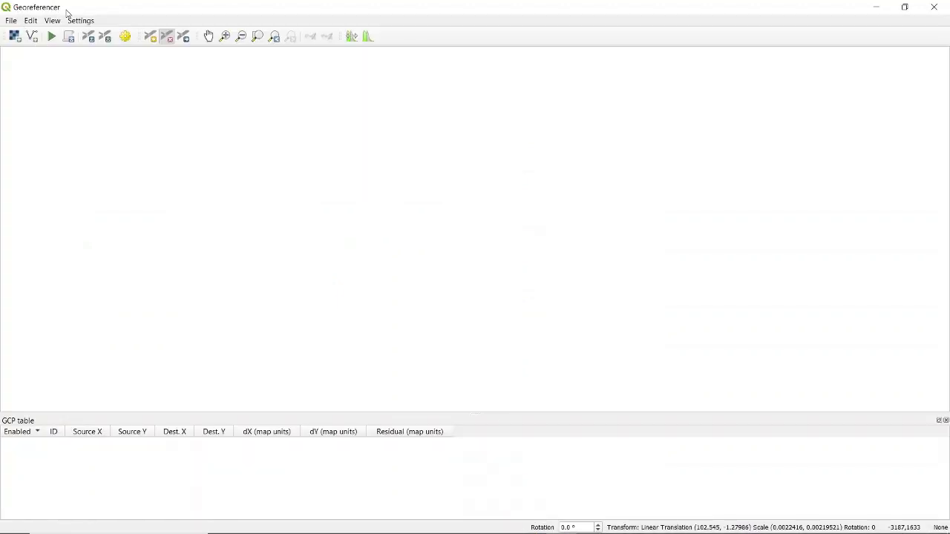
left_click(21, 39)
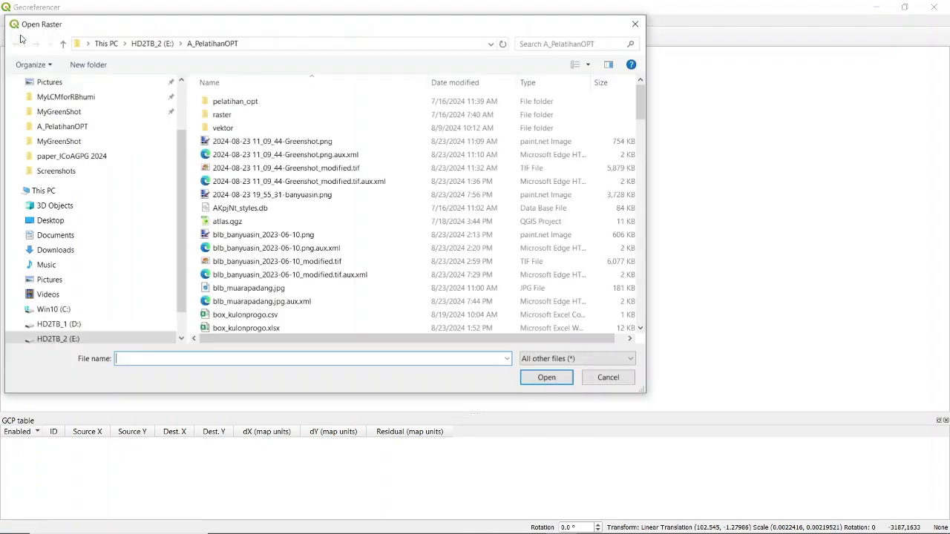
left_click(483, 83)
left_click(314, 101)
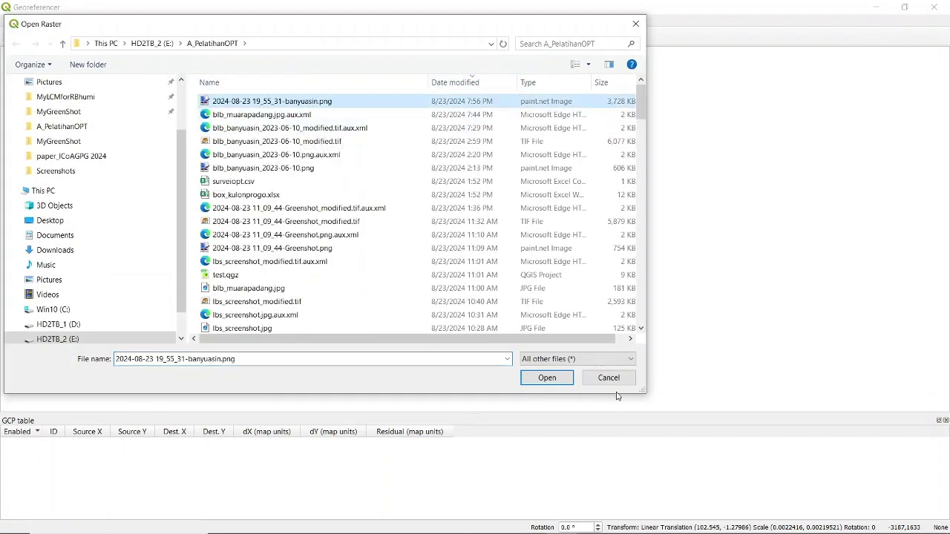
left_click(559, 380)
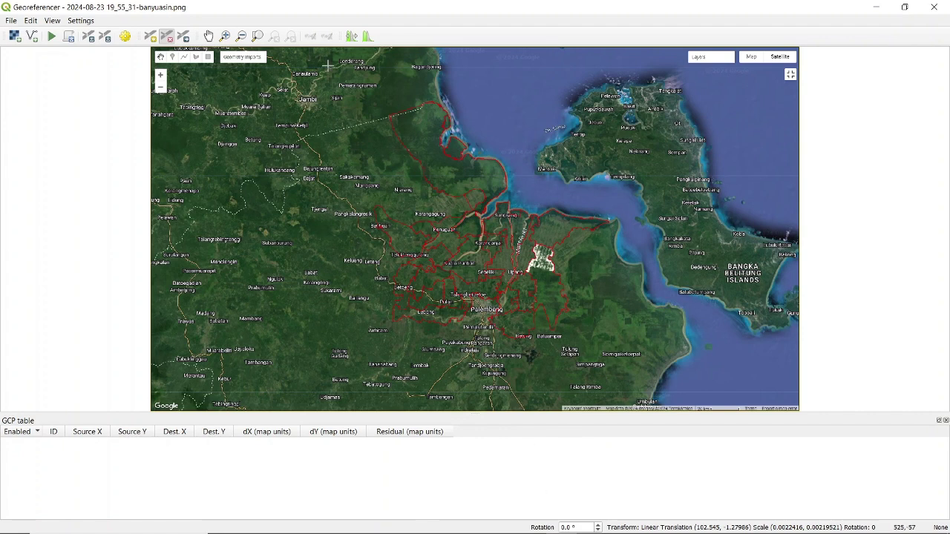
Restore the Georeferencer to a floating window and place it below the northern part of the boundary layer in the main map.
left_click(904, 7)
left_click_drag(828, 10, 876, 255)
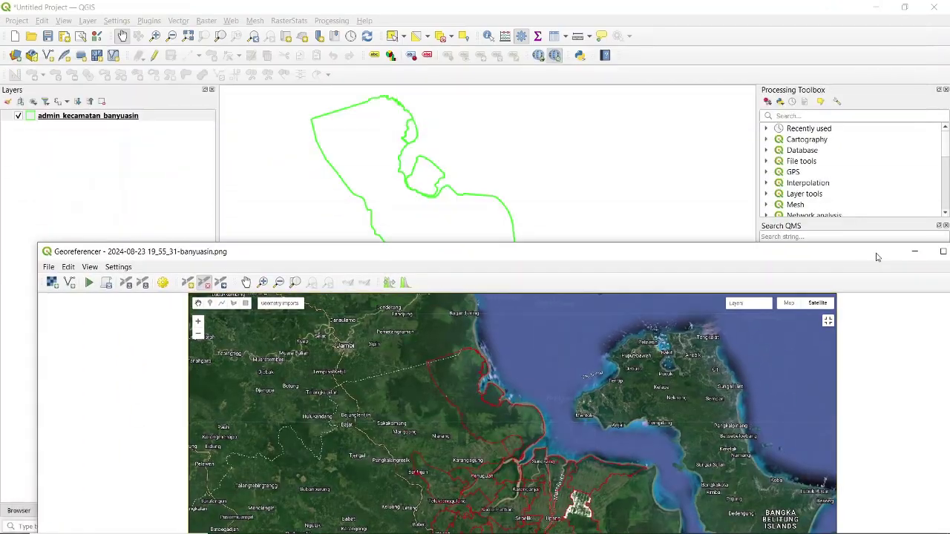
left_click(631, 6)
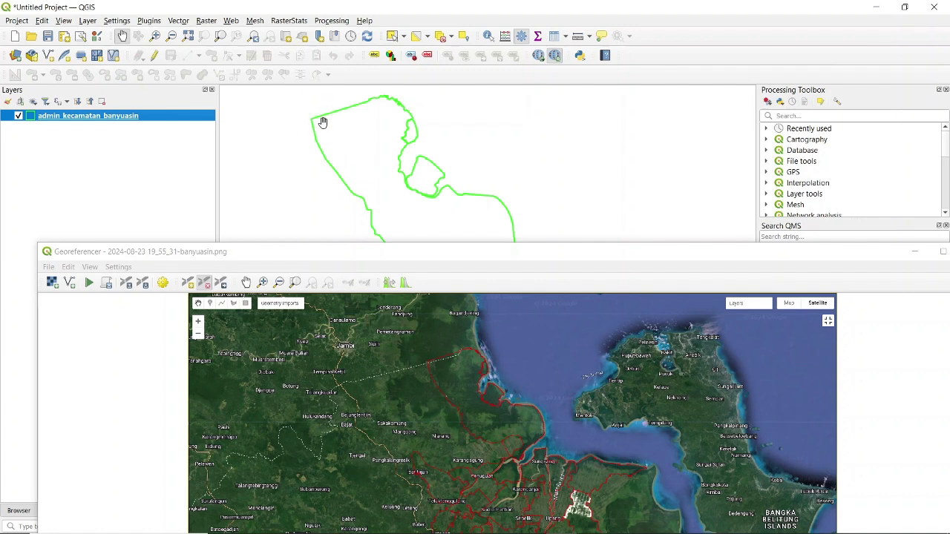
left_click(430, 256)
left_click_drag(430, 256, 441, 148)
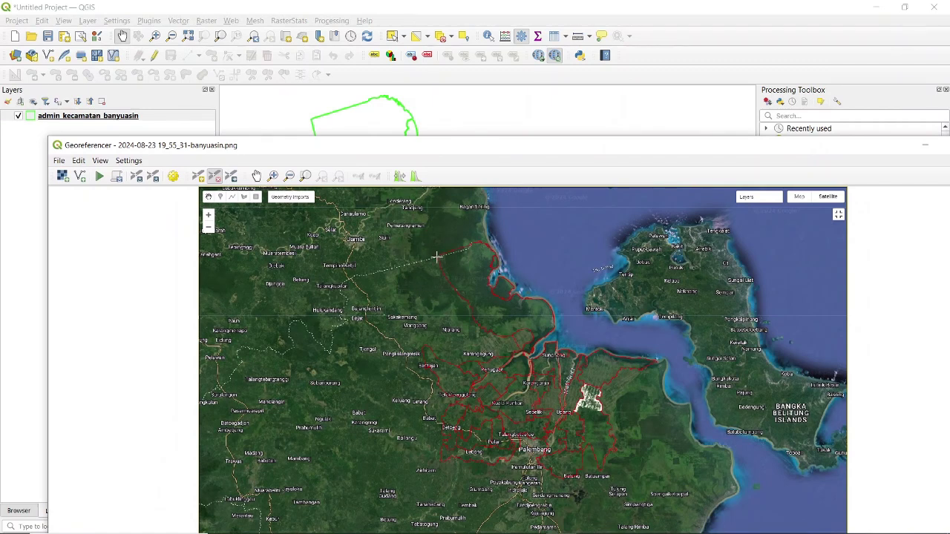
left_click(433, 128)
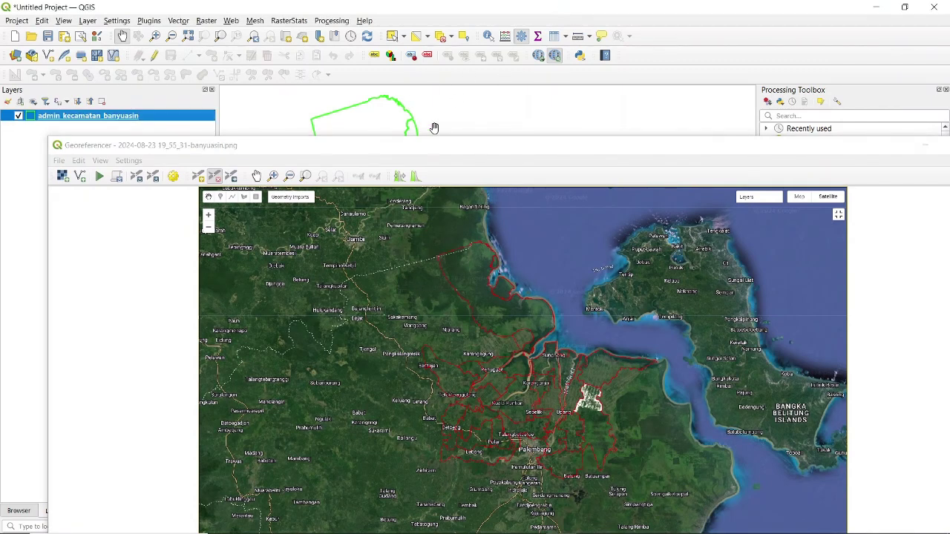
left_click_drag(420, 149, 417, 219)
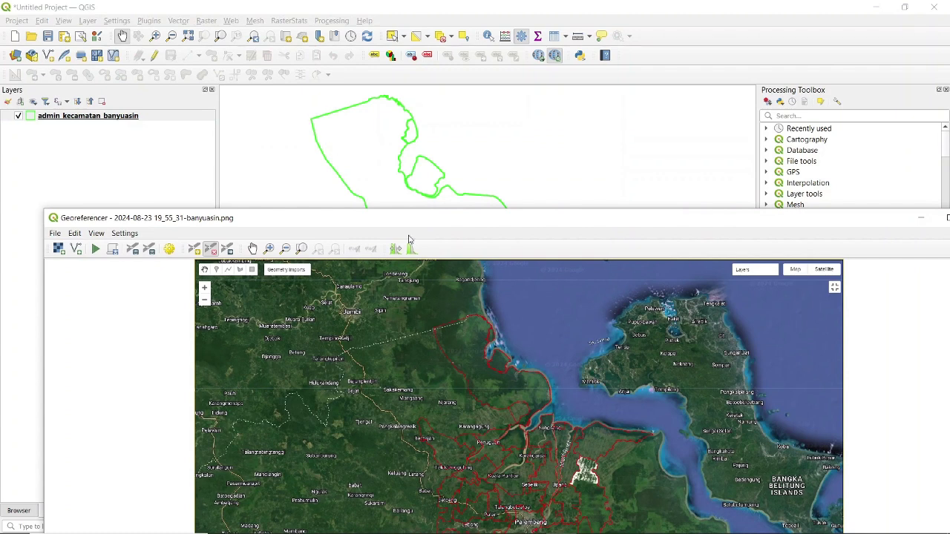
Copy the coordinate of the boundary layer's northwest corner in the map CRS, EPSG:4326 - WGS 84.
scroll(314, 112, "up", 4)
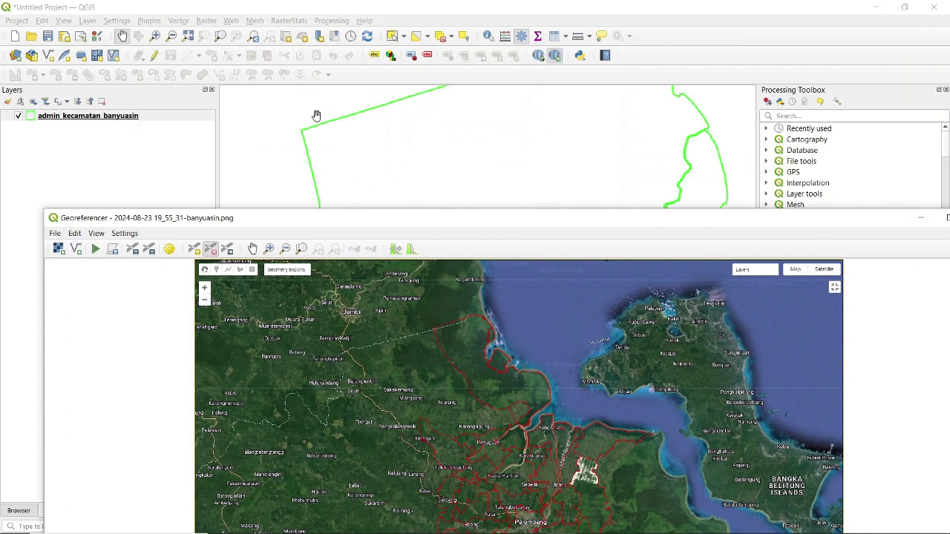
left_click(297, 148)
left_click_drag(298, 148, 347, 144)
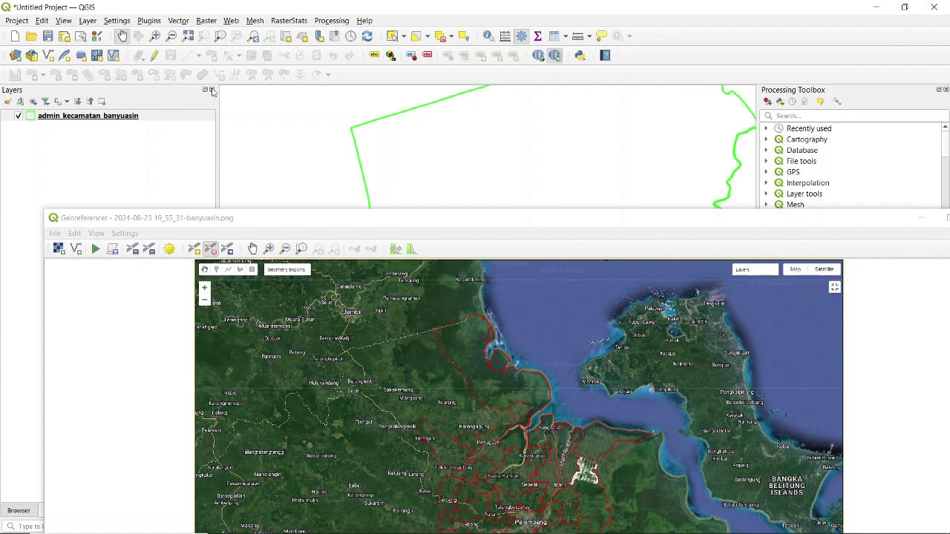
right_click(350, 128)
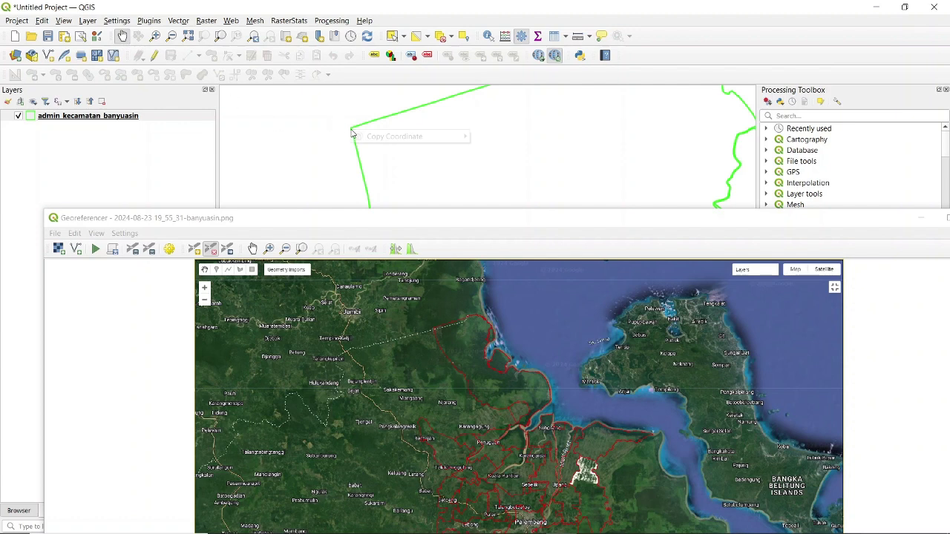
mouse_move(359, 134)
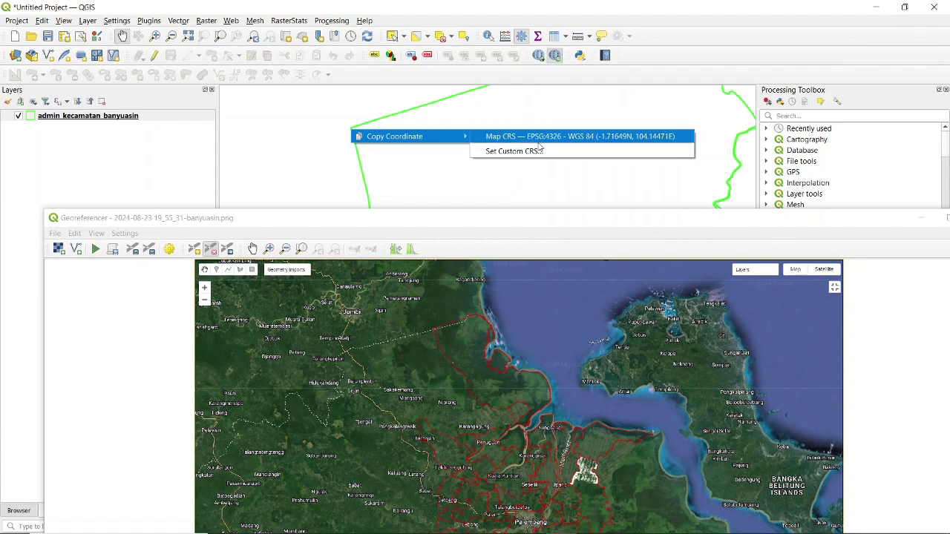
left_click(591, 138)
left_click(353, 131)
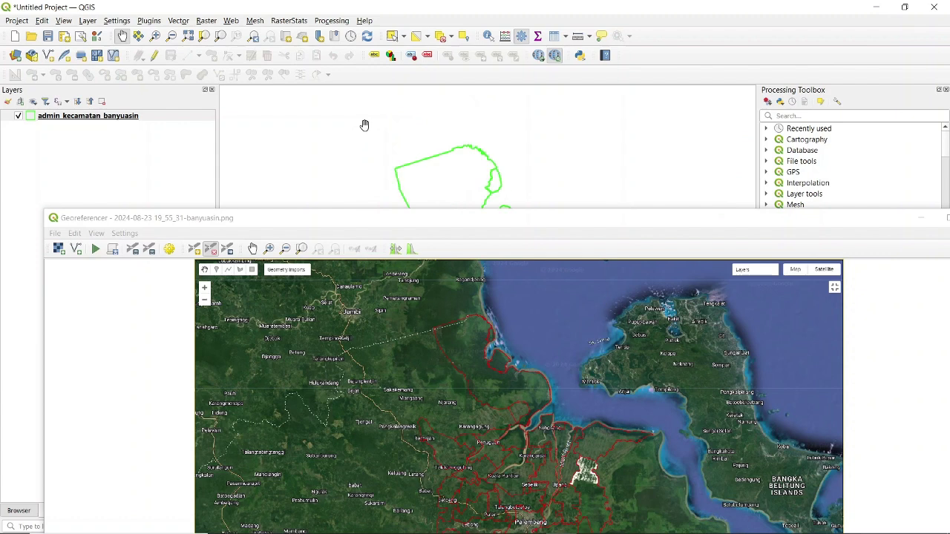
scroll(374, 137, "up", 3)
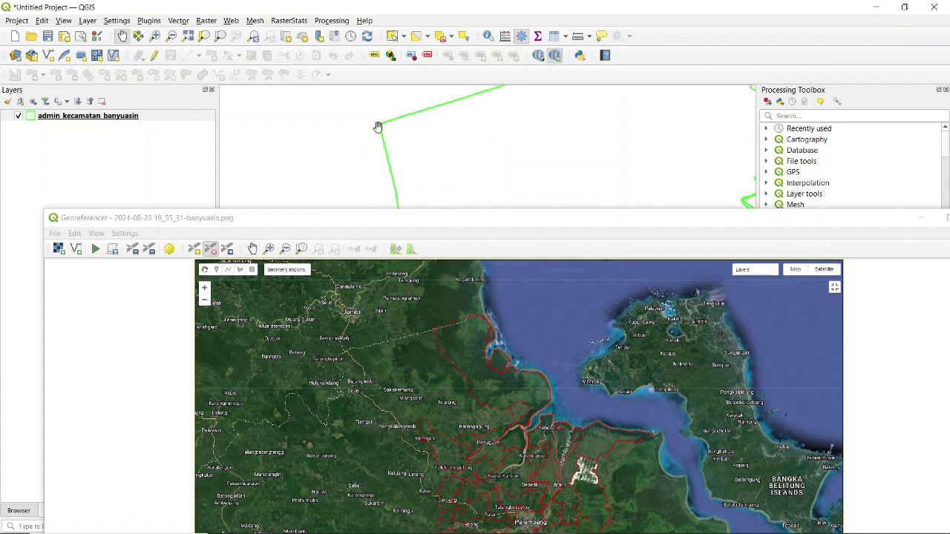
Copy the coordinate at the boundary layer's northwest corner again, using the map CRS EPSG:4326 - WGS 84.
right_click(378, 127)
mouse_move(469, 135)
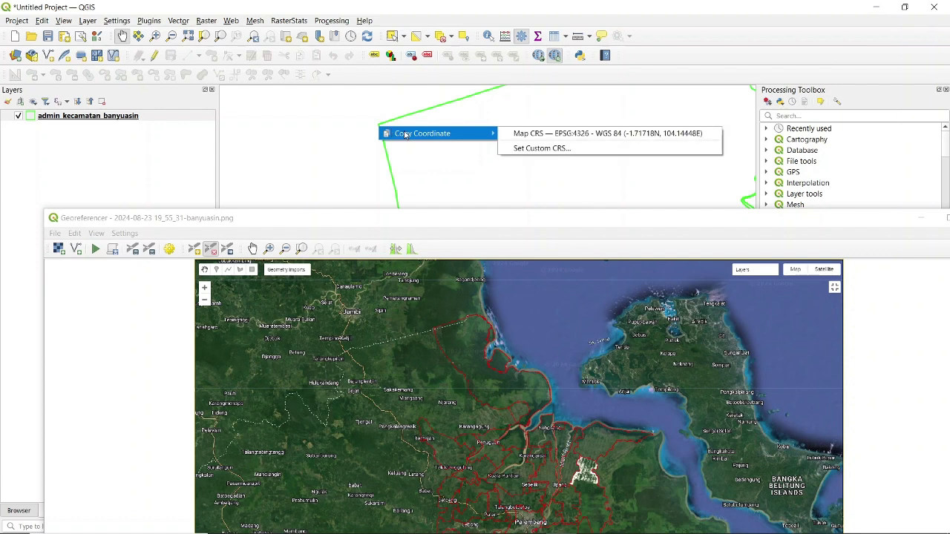
left_click(530, 133)
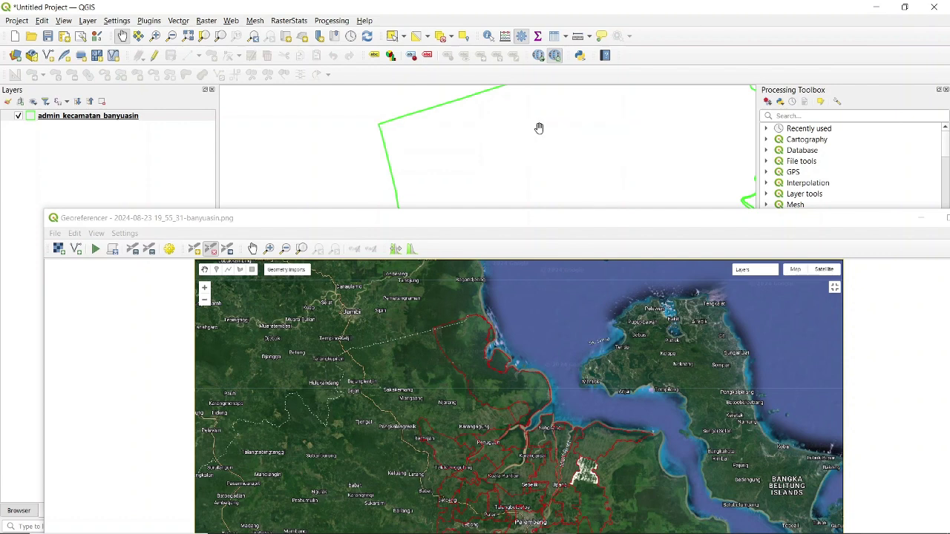
Switch to Notepad++, replace the old coordinate text with the copied -1.71718,104.14448, and select its latitude.
mouse_move(553, 527)
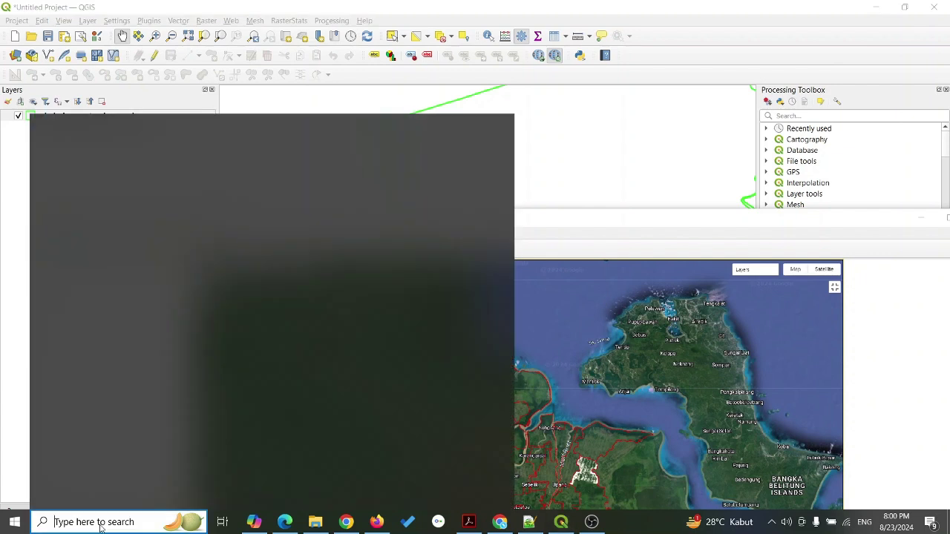
left_click(111, 519)
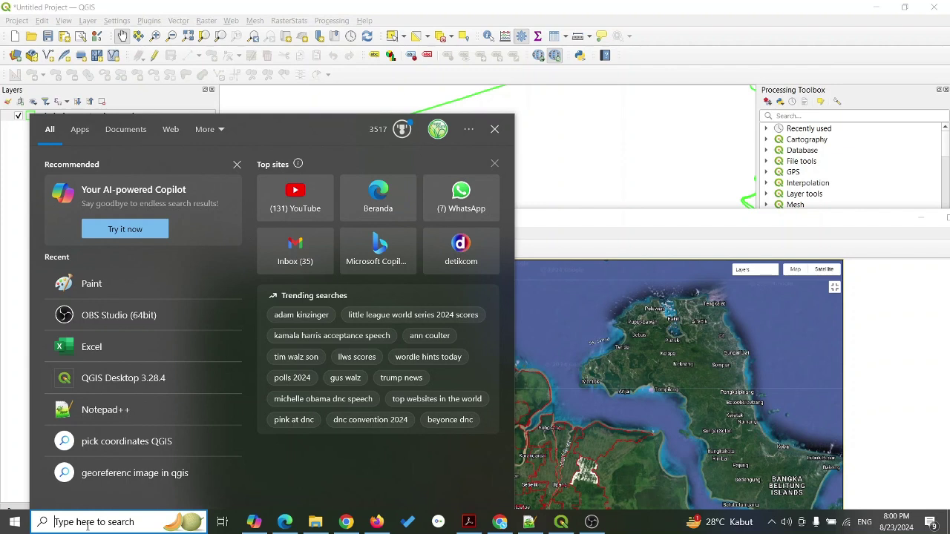
left_click(112, 409)
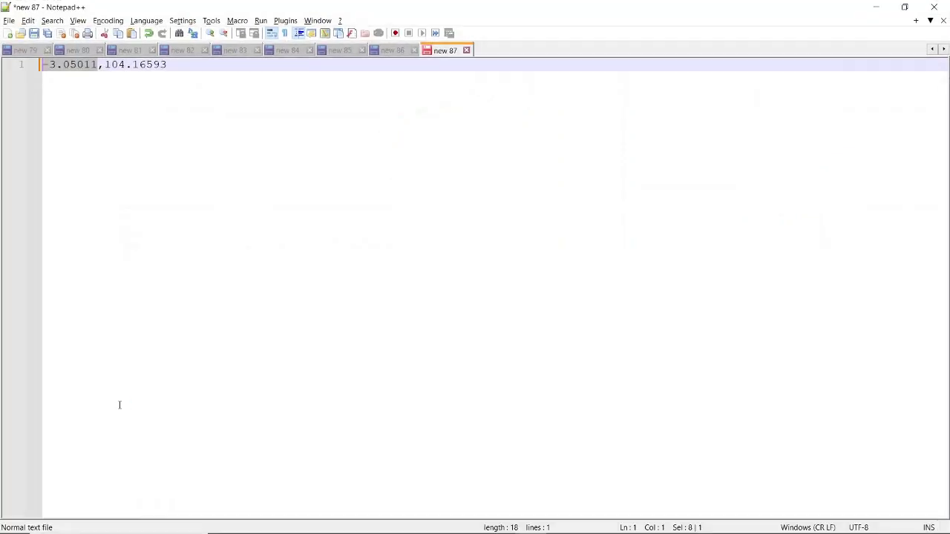
left_click_drag(235, 83, 4, 65)
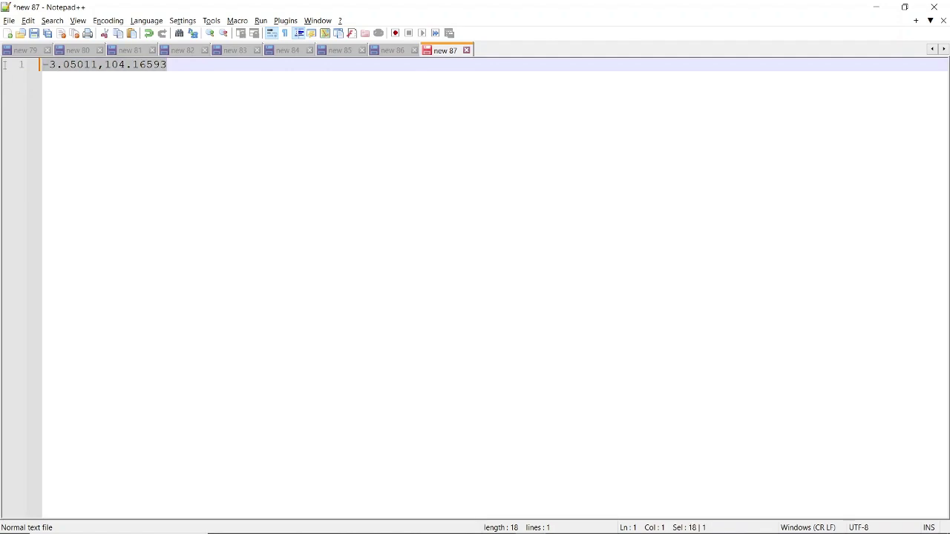
key("ctrl+x")
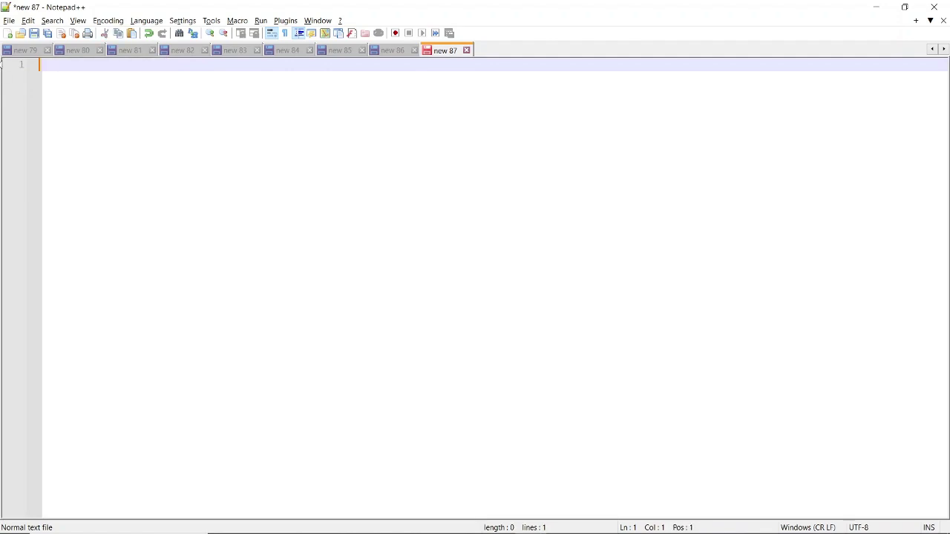
key("ctrl+v")
left_click_drag(97, 64, 13, 69)
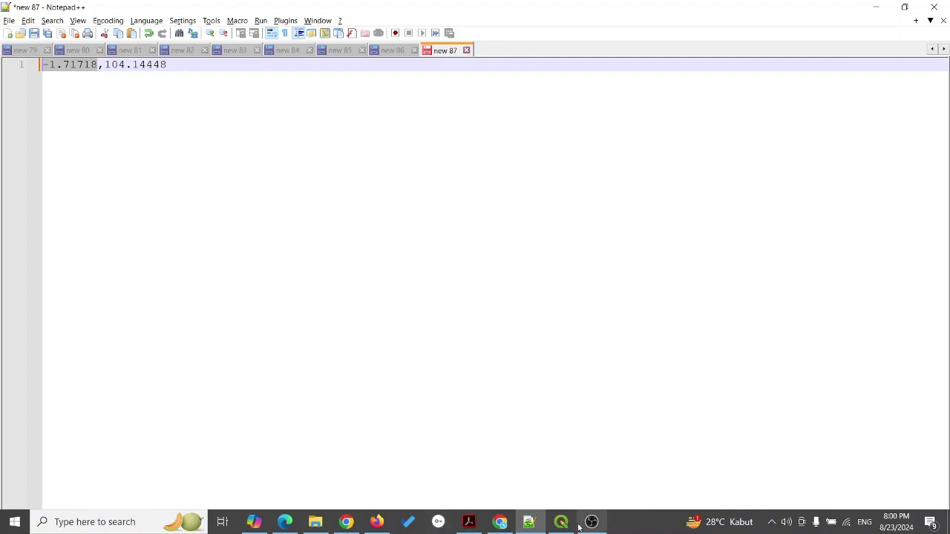
Return to the QGIS Georeferencer and add a control point at the northwest corner of the red boundary on the image.
left_click(562, 522)
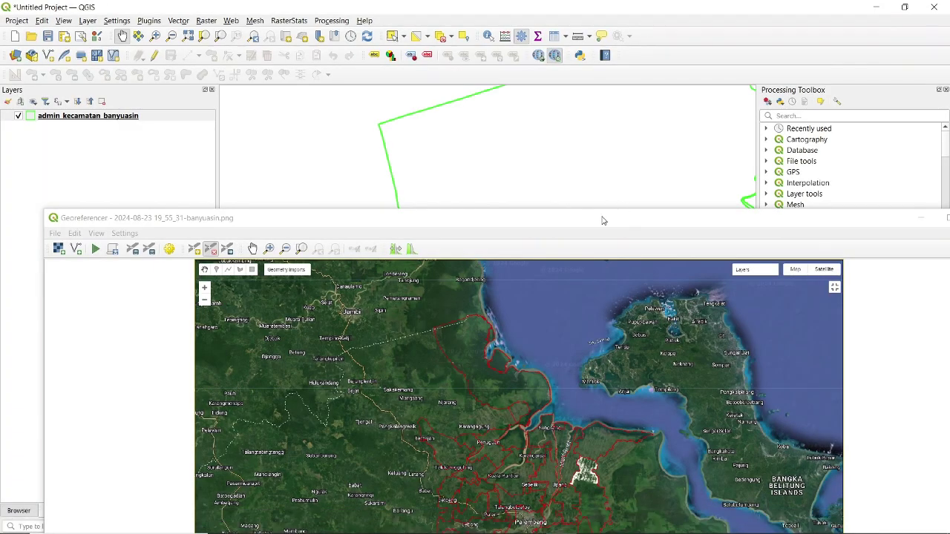
left_click_drag(601, 219, 611, 128)
scroll(472, 201, "up", 2)
scroll(472, 201, "down", 1)
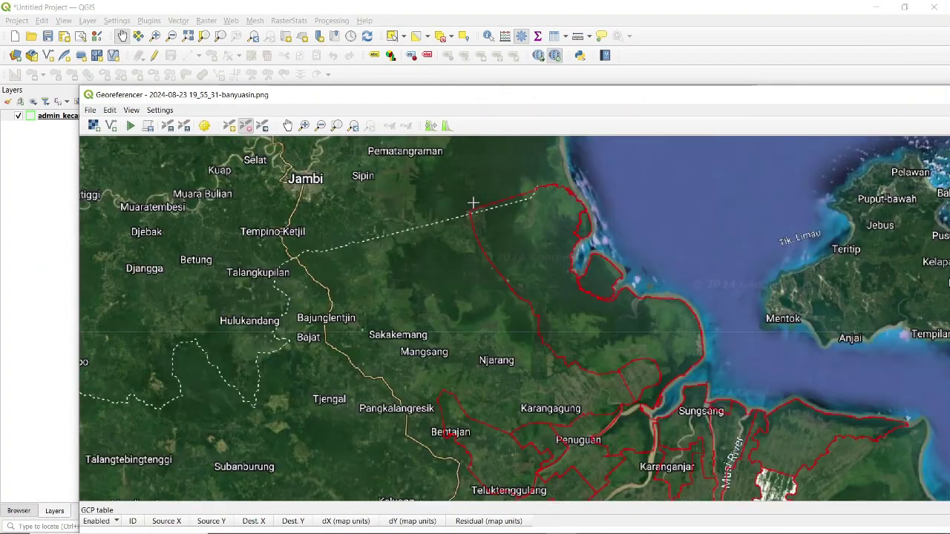
left_click_drag(493, 95, 472, 59)
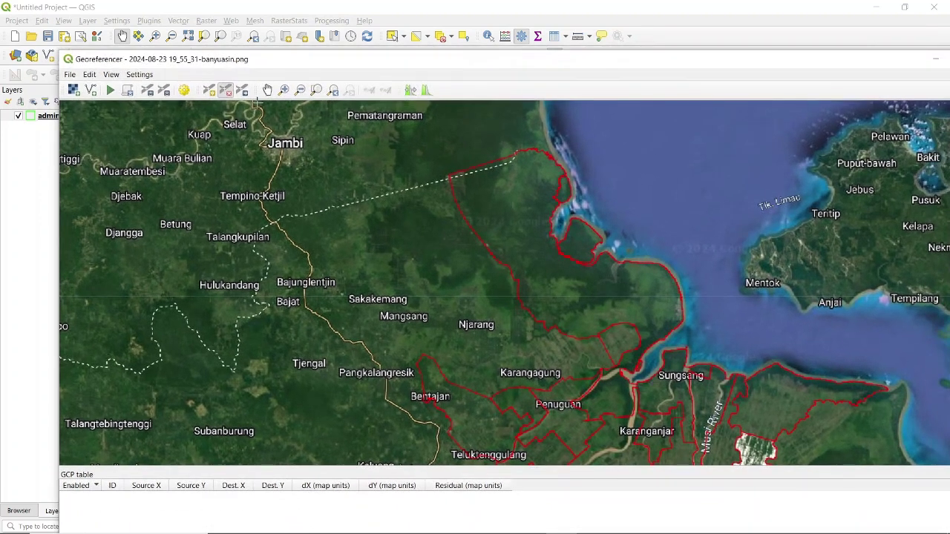
left_click(208, 90)
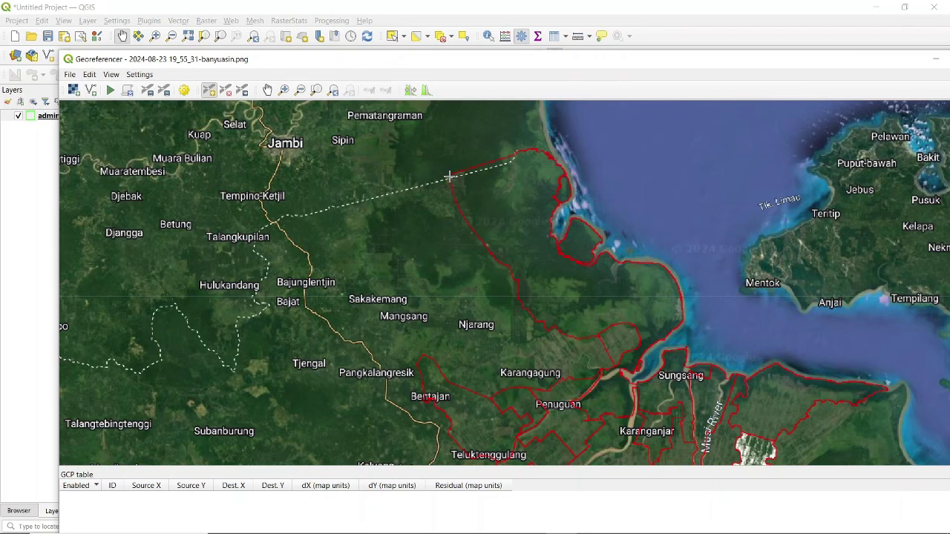
left_click(449, 176)
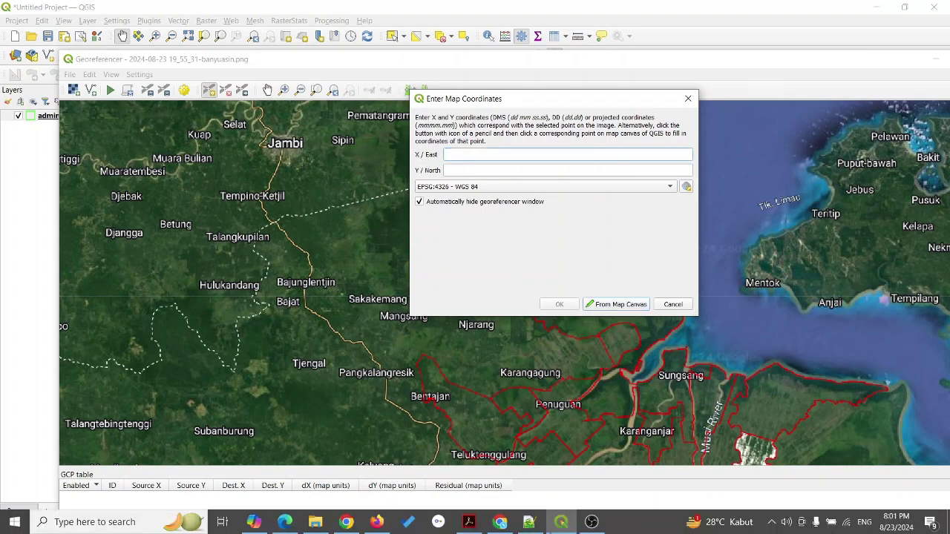
Copy the latitude from Notepad++ and set the control point's Y / North coordinate to -1.71718.
left_click(530, 524)
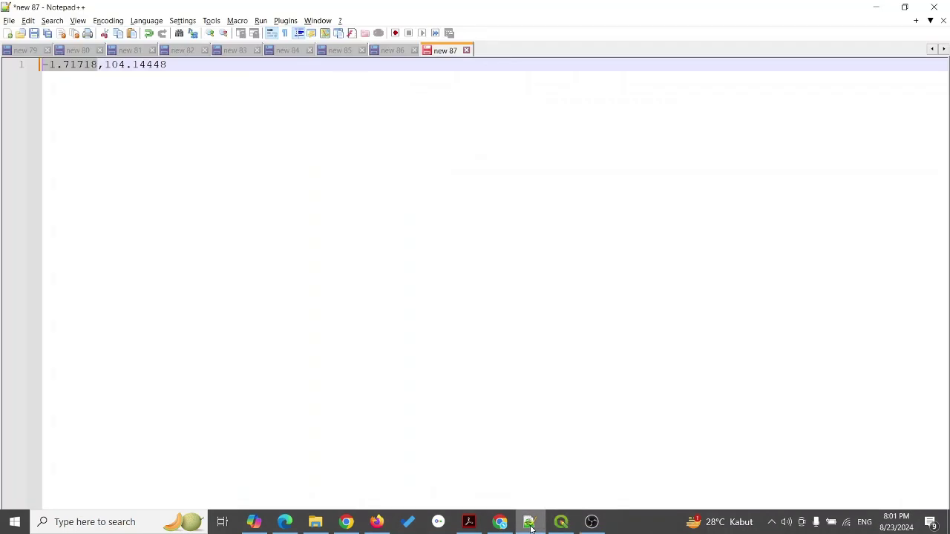
left_click(97, 67)
left_click_drag(96, 67, 40, 65)
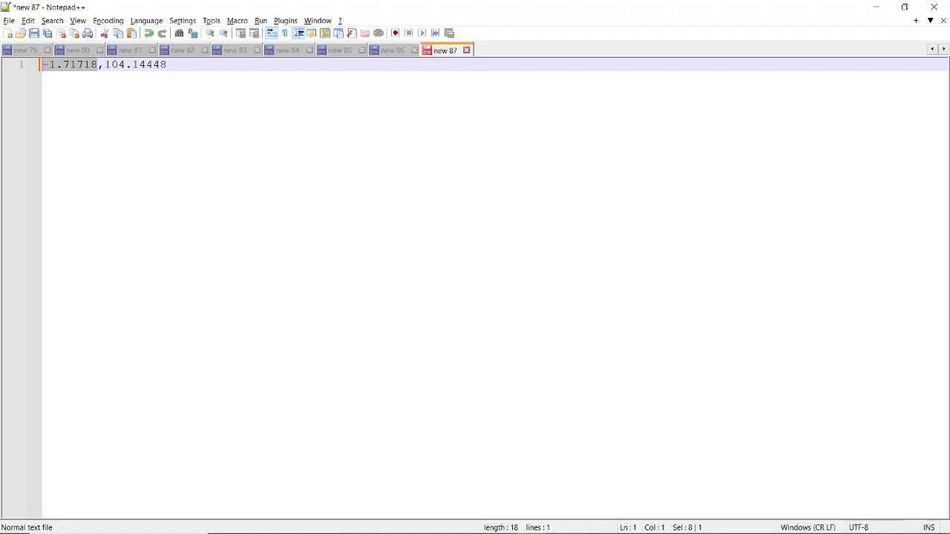
key("alt+Tab")
left_click(477, 170)
key("ctrl+v")
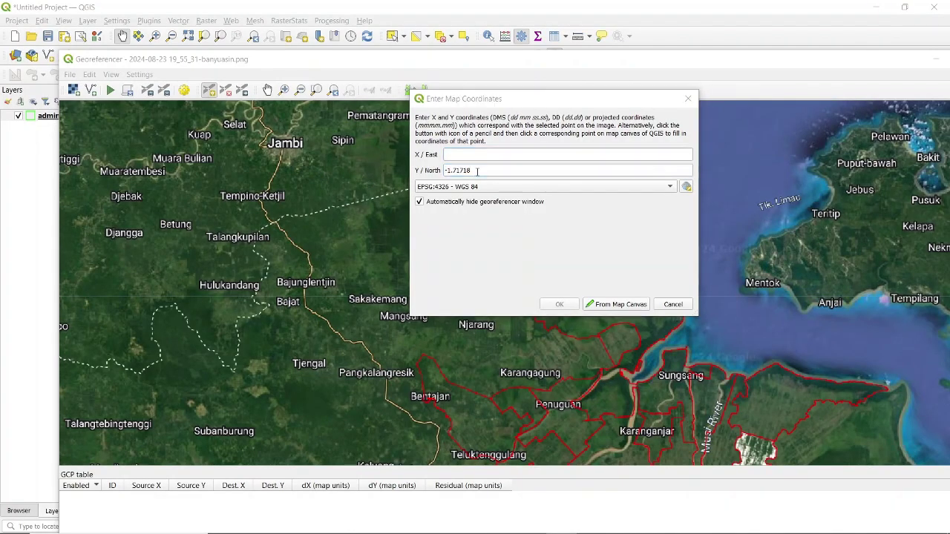
Copy the longitude from Notepad++, set the control point's X / East coordinate to 104.14448, and accept the point.
key("alt+Tab")
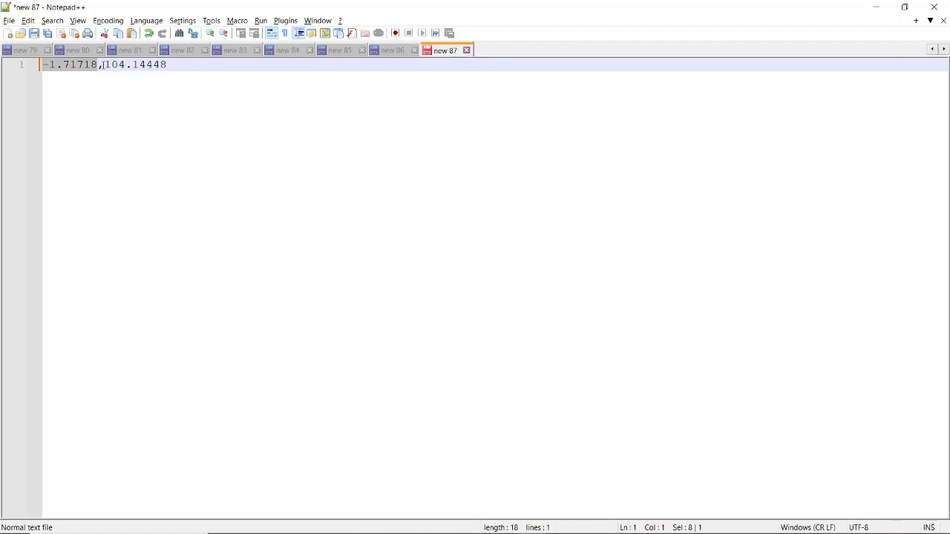
left_click_drag(104, 66, 215, 71)
key("alt+Tab")
left_click(466, 155)
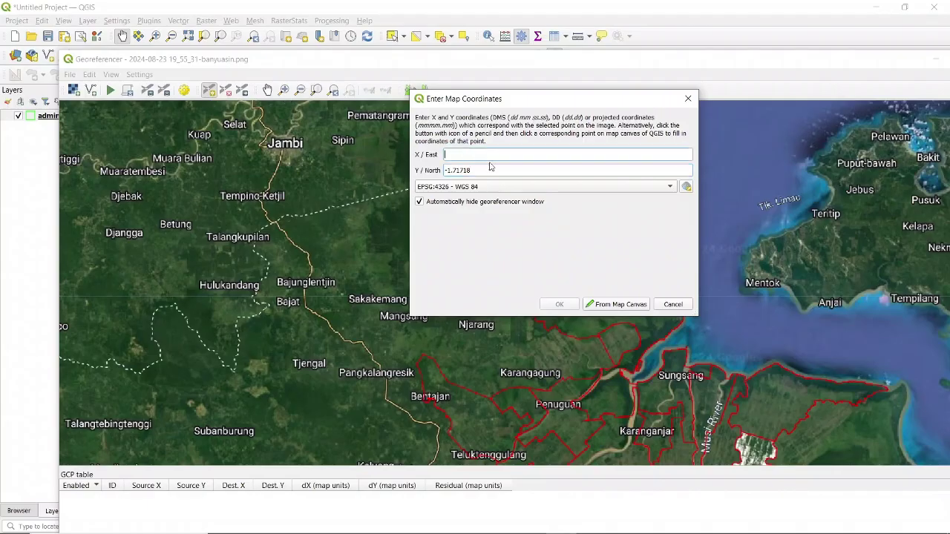
key("ctrl+v")
left_click(560, 304)
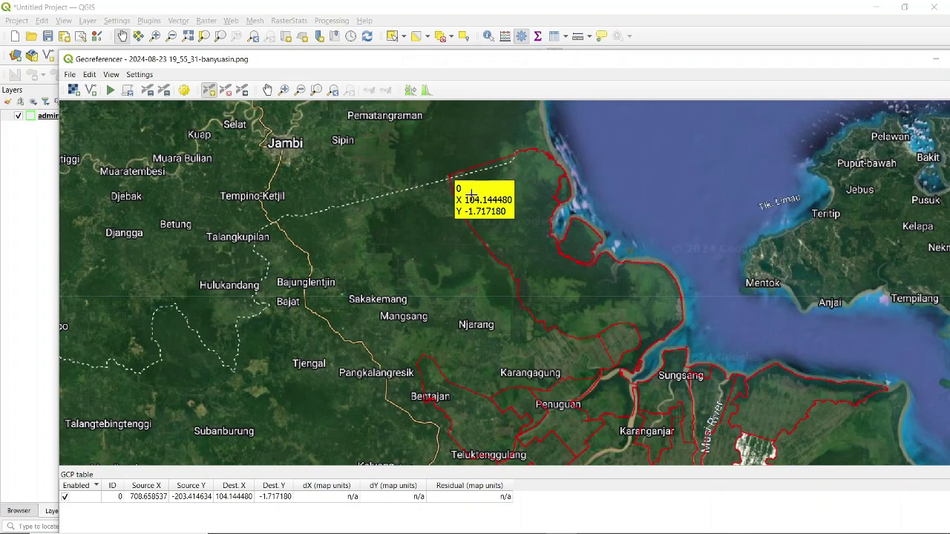
Examine the Georeferencer's transformation settings and its configuration options for point tips, residual units and PDF output.
left_click(111, 75)
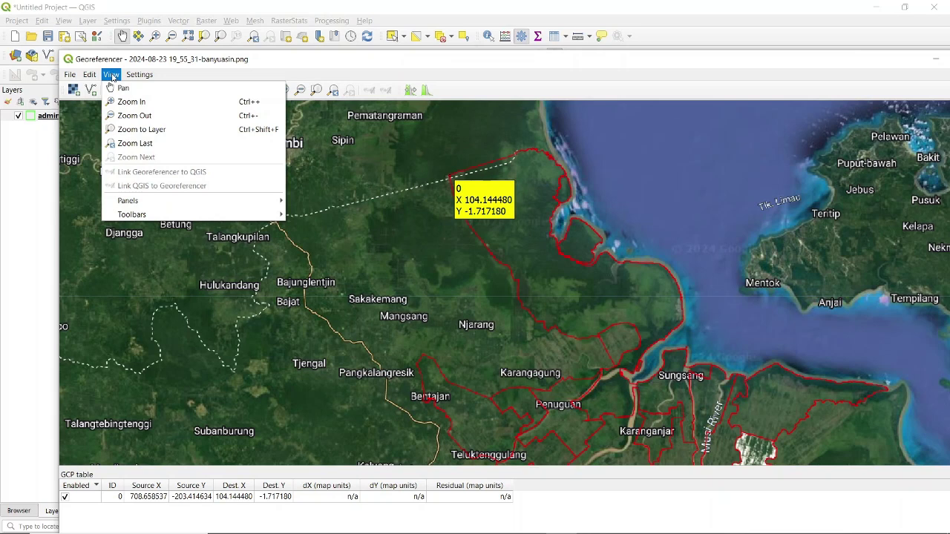
mouse_move(130, 78)
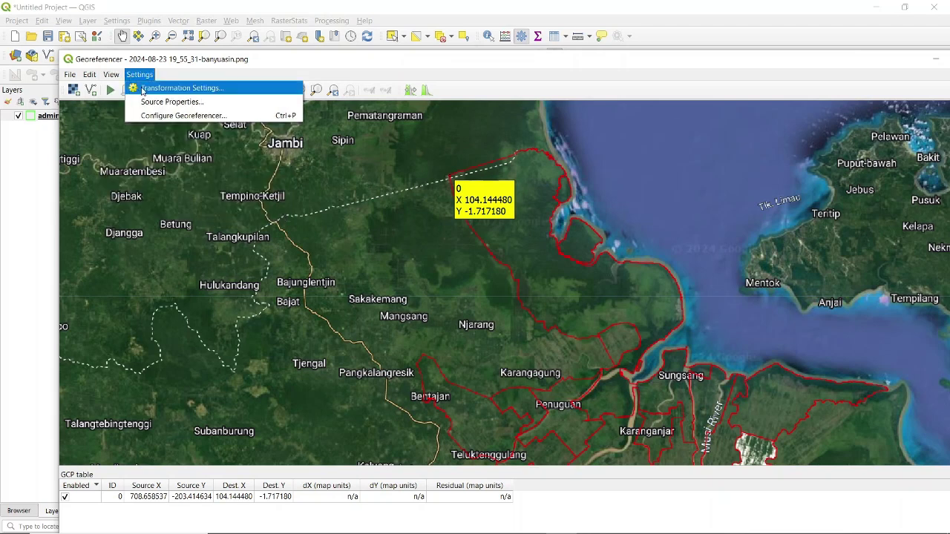
left_click(142, 89)
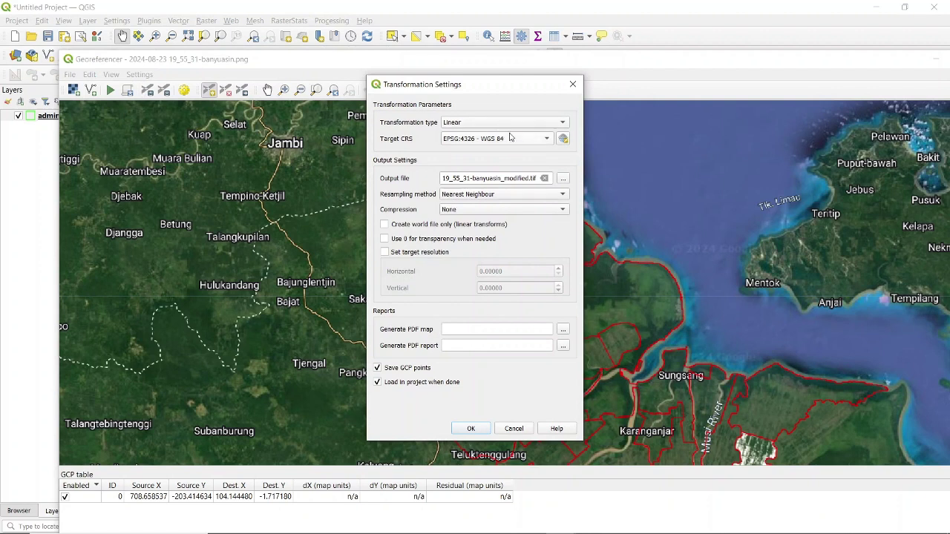
left_click(572, 84)
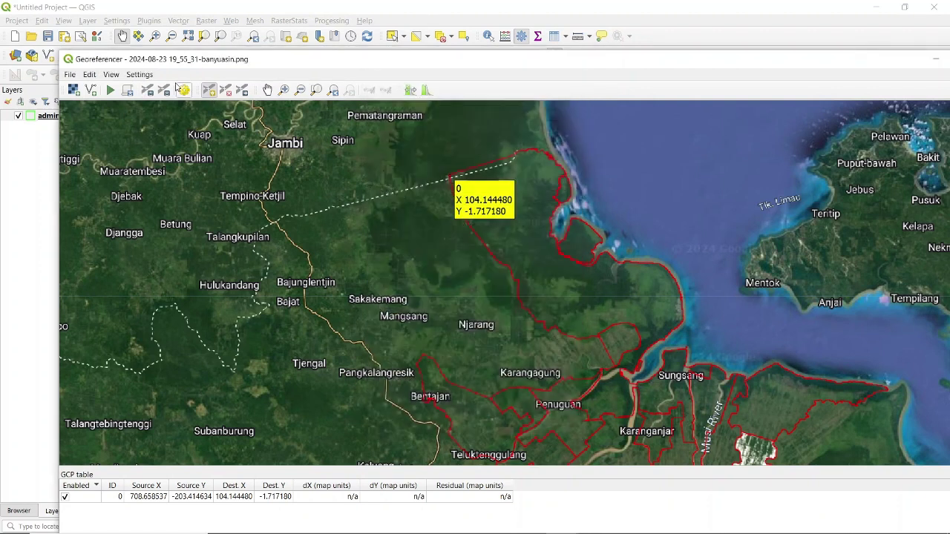
left_click(139, 75)
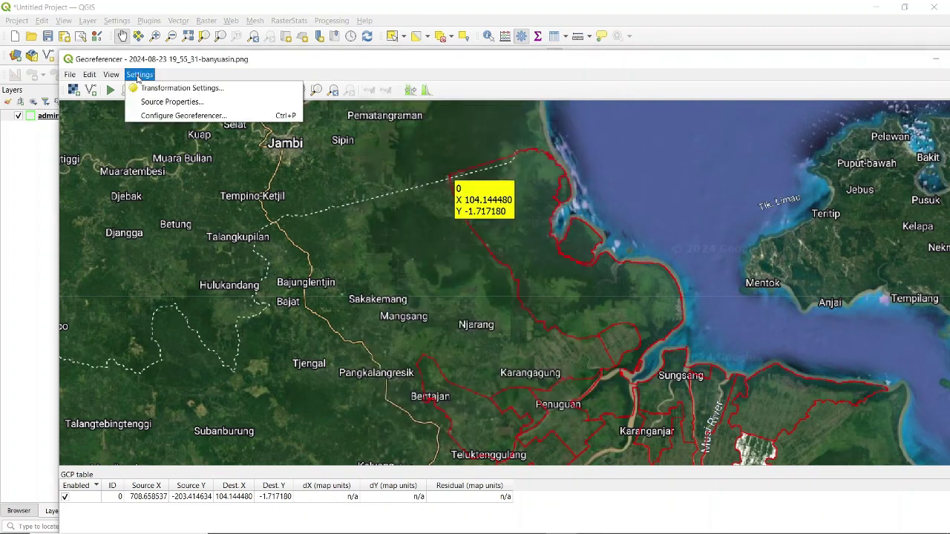
left_click(164, 118)
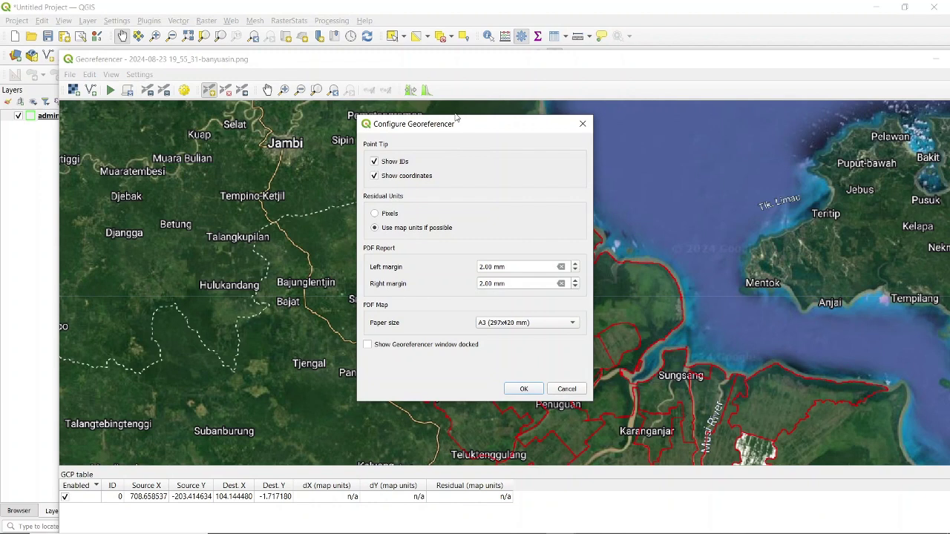
left_click(582, 123)
left_click(139, 75)
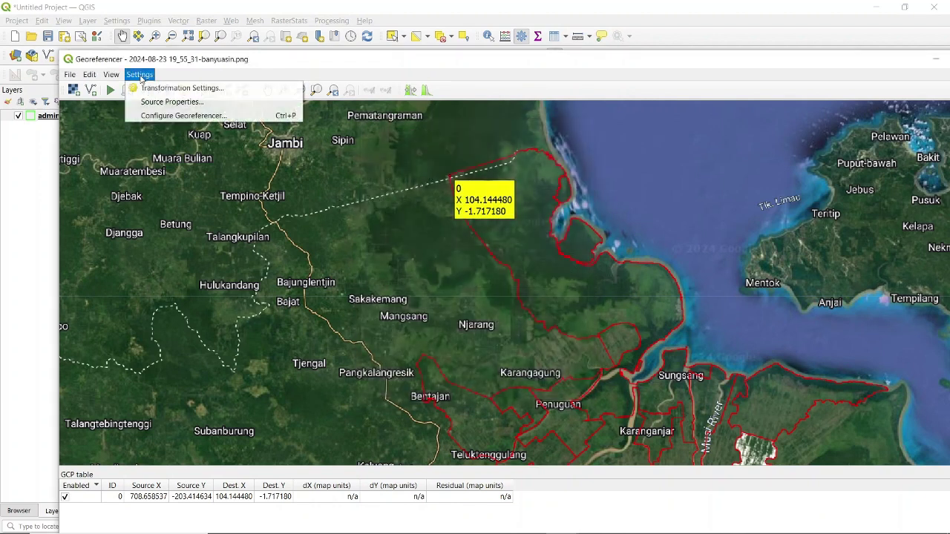
left_click(156, 117)
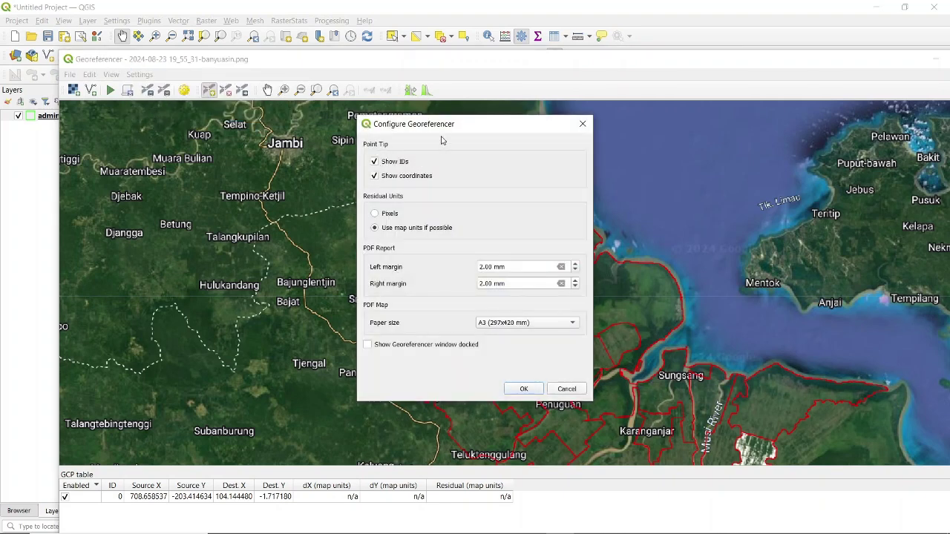
left_click_drag(441, 125, 346, 100)
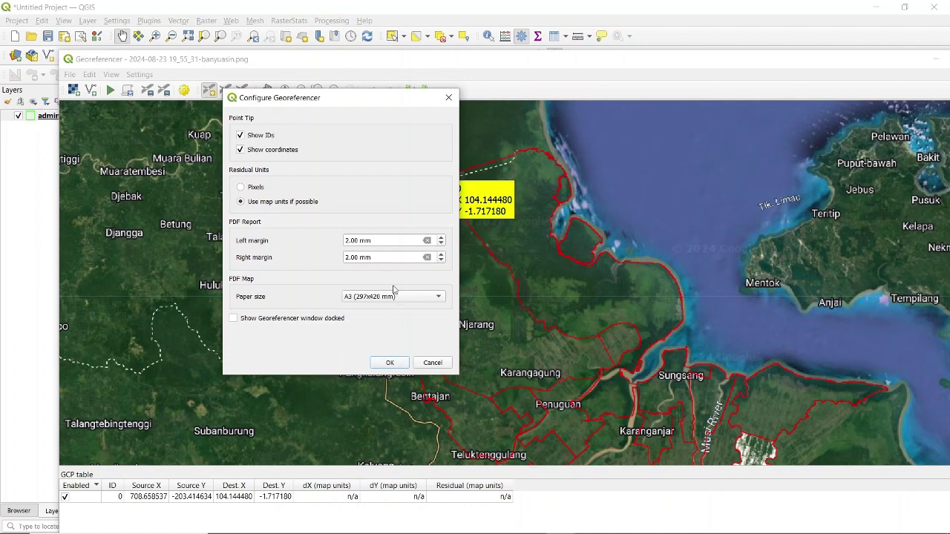
left_click(386, 365)
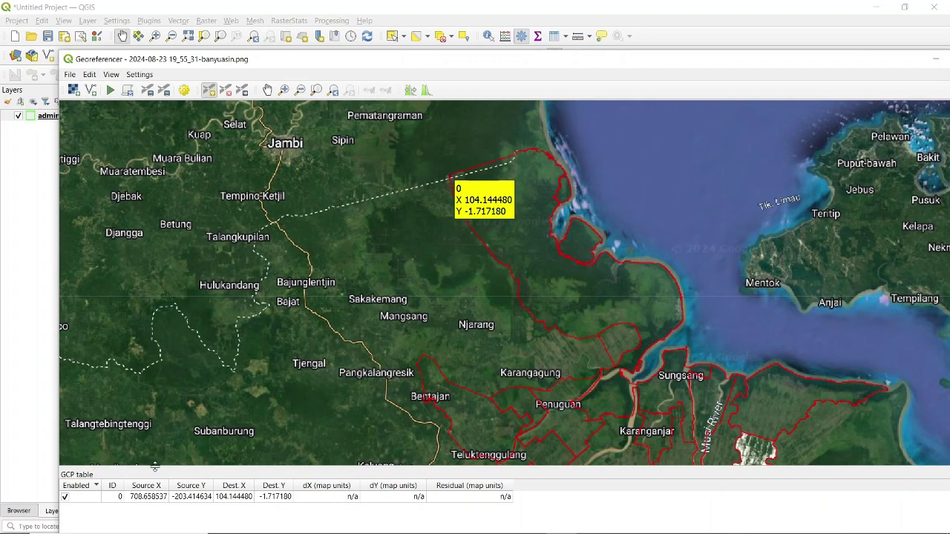
Enlarge the GCP table and move the Georeferencer window below the northern part of the boundary layer in the main map.
left_click_drag(154, 468, 182, 373)
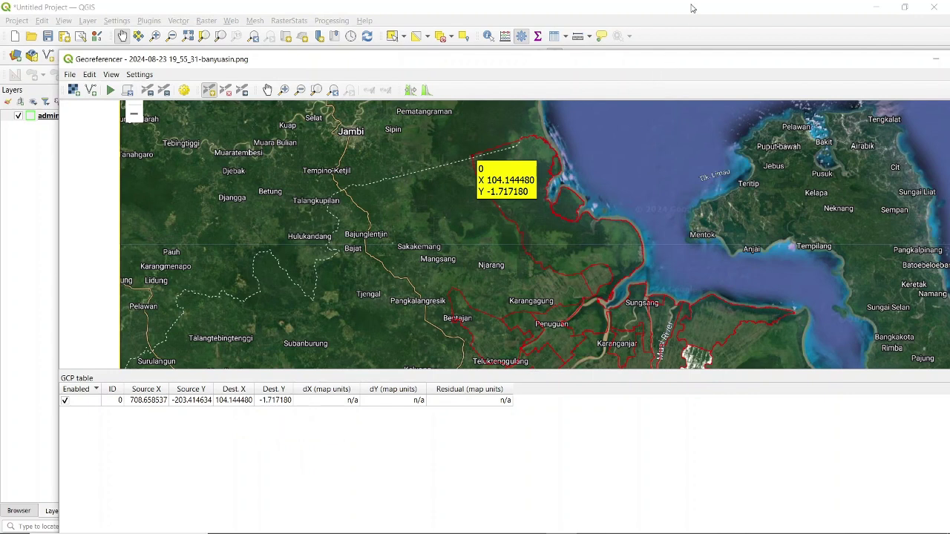
left_click_drag(605, 59, 517, 299)
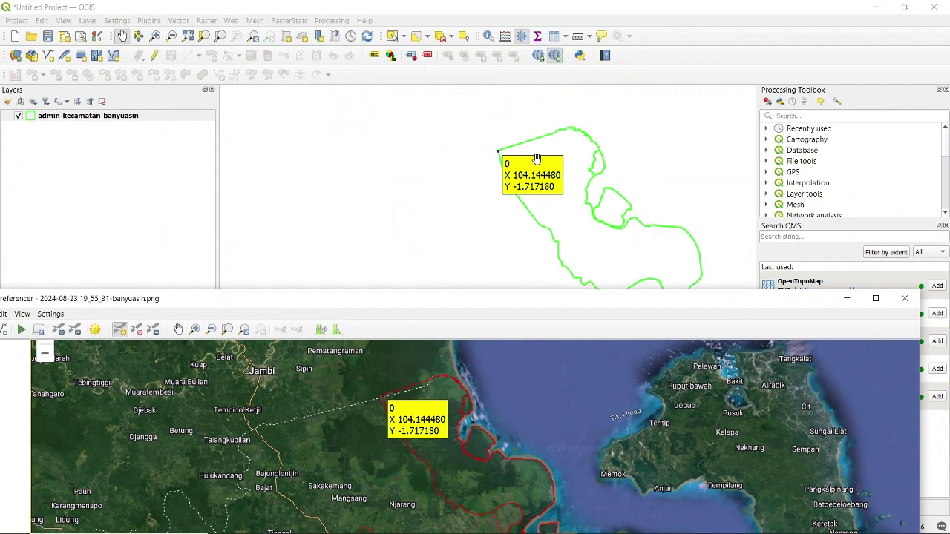
Copy the coordinate of the boundary layer's eastern tip in EPSG:4326 - WGS 84, and bring the Georeferencer window back over the map.
left_click(599, 201)
scroll(600, 201, "up", 3)
scroll(702, 209, "up", 1)
scroll(638, 175, "up", 2)
scroll(627, 162, "up", 2)
scroll(627, 161, "up", 1)
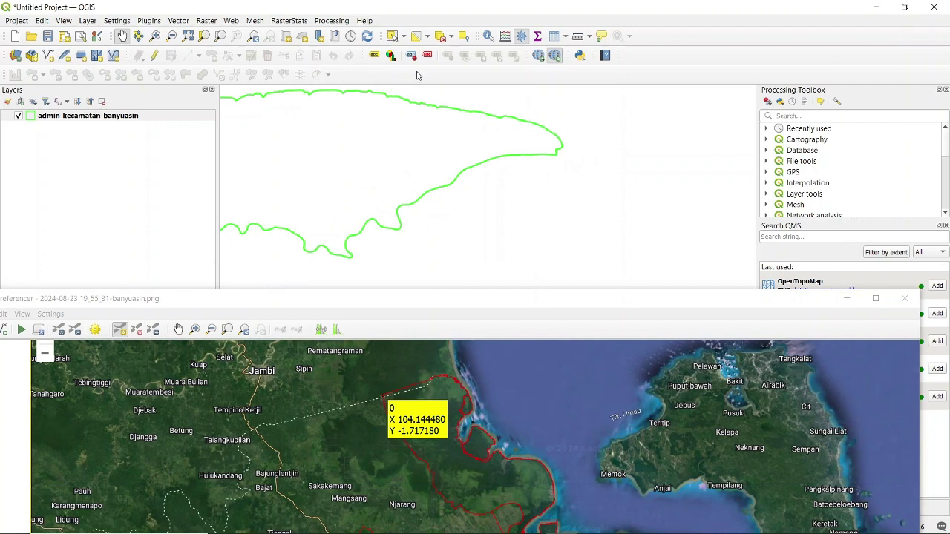
right_click(561, 150)
mouse_move(606, 154)
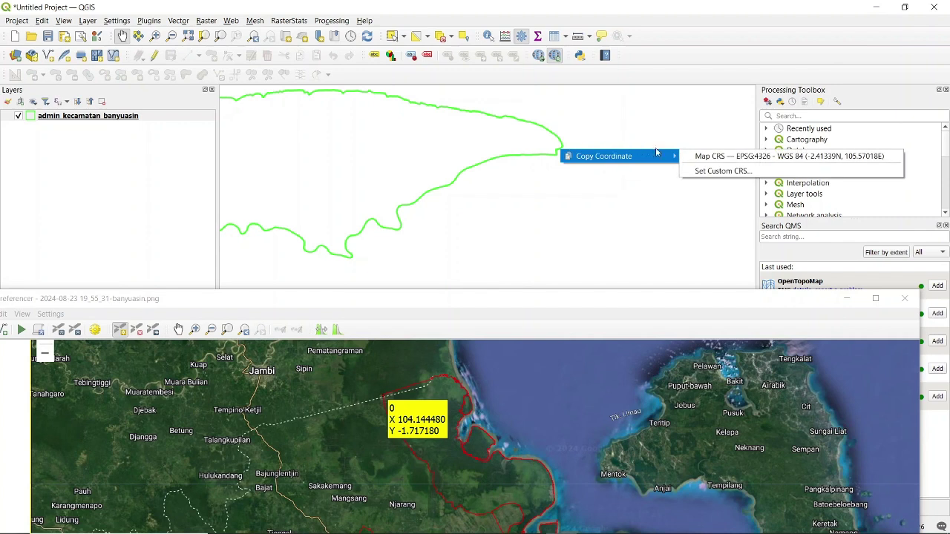
left_click(705, 154)
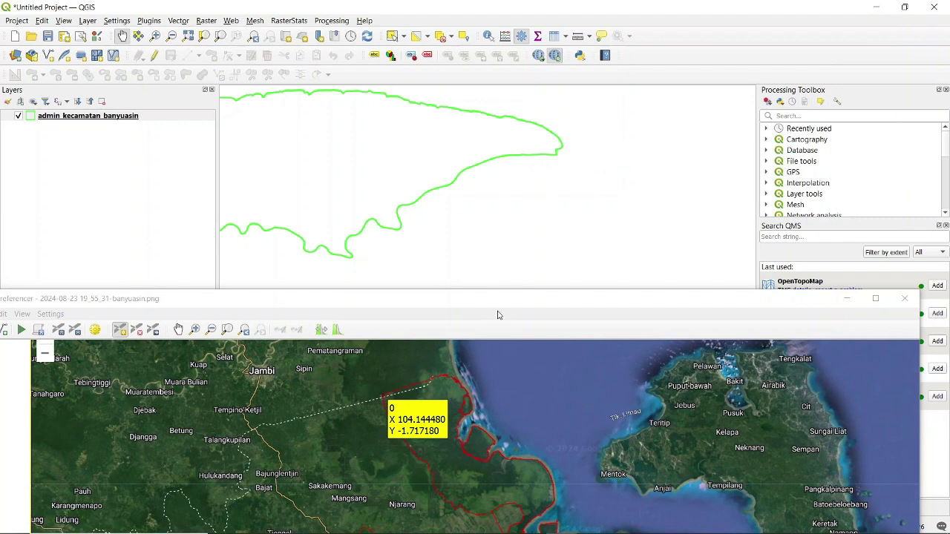
left_click_drag(500, 302, 556, 127)
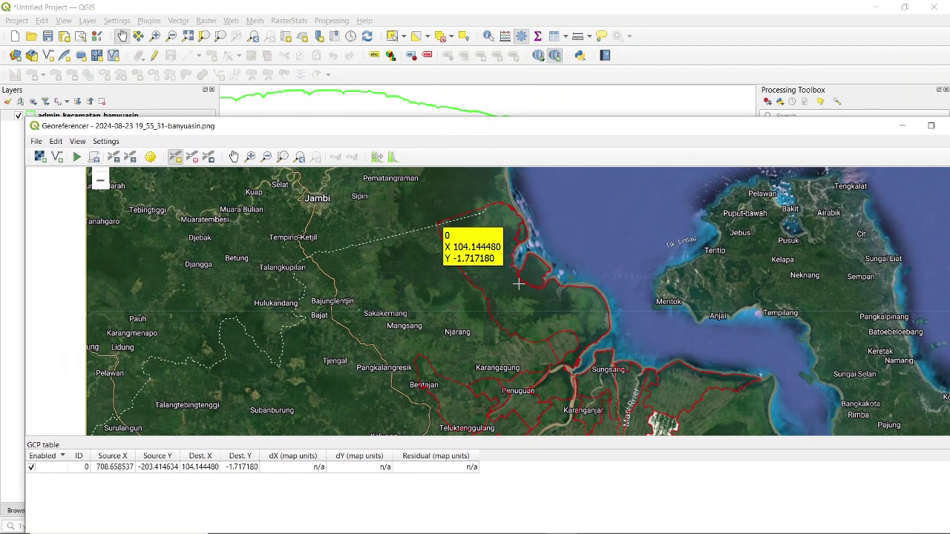
Switch to Notepad++, paste the coordinate -2.41339,105.57018 below the first one, and copy its latitude.
key("alt+Tab")
left_click(234, 66)
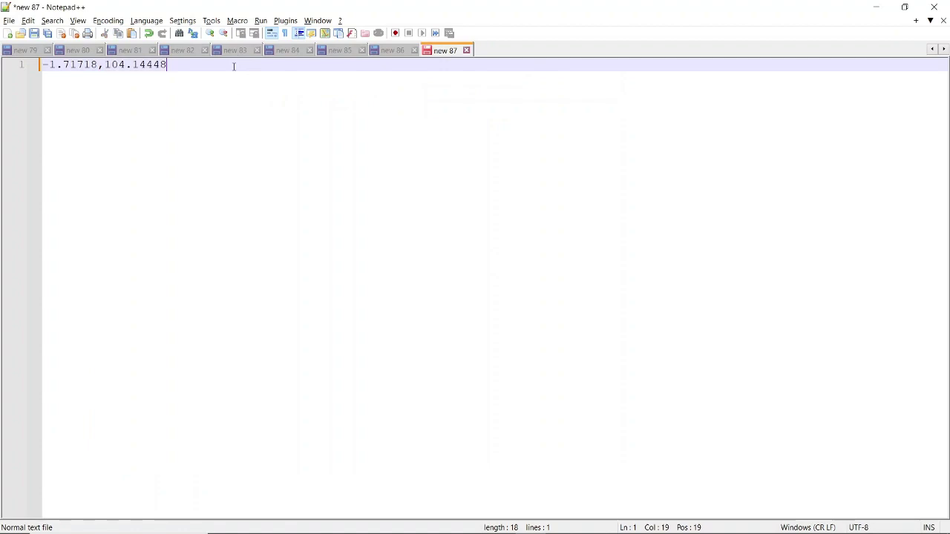
key("Return")
key("Return")
key("Return")
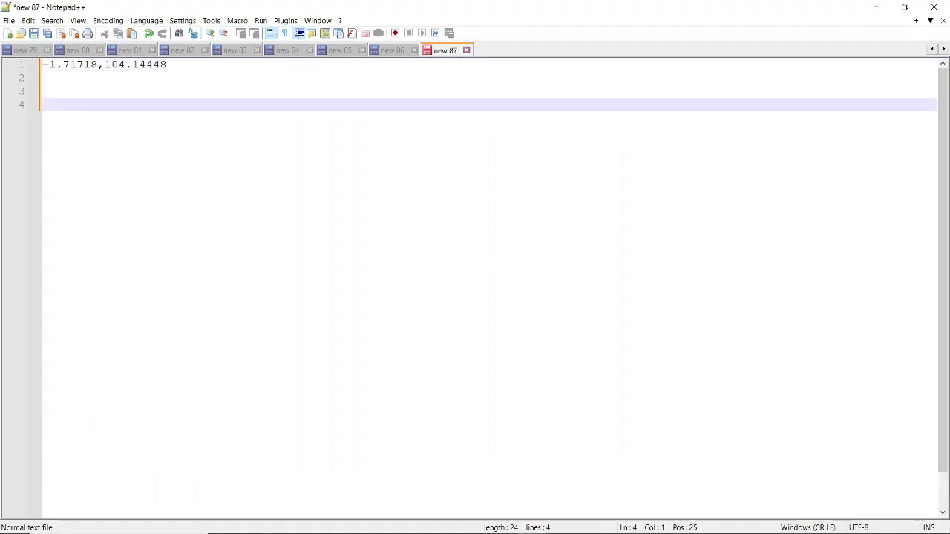
type("-2.41339,105.57018")
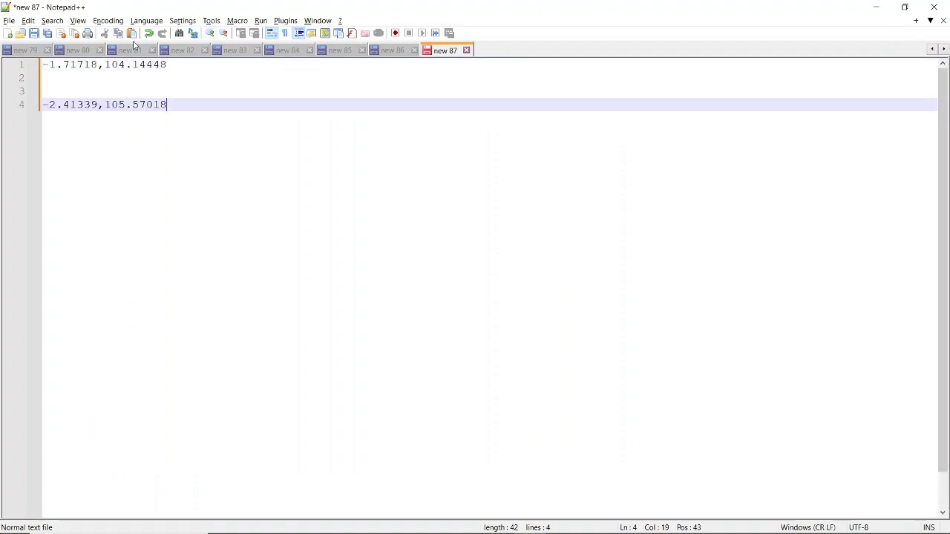
left_click_drag(97, 106, 28, 110)
key("ctrl+c")
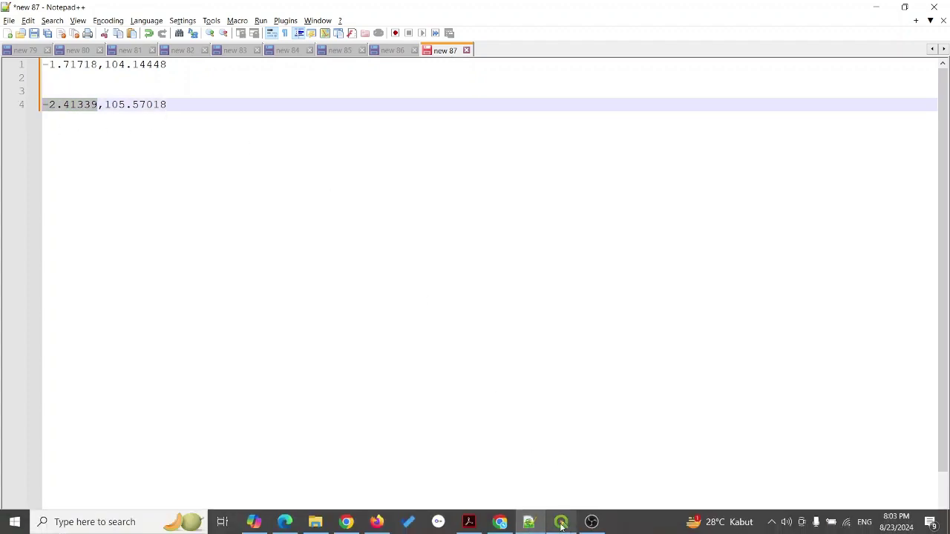
Return to QGIS, add a control point on the boundary's eastern tip in the image, and set its Y / North coordinate to -2.41339.
left_click(562, 522)
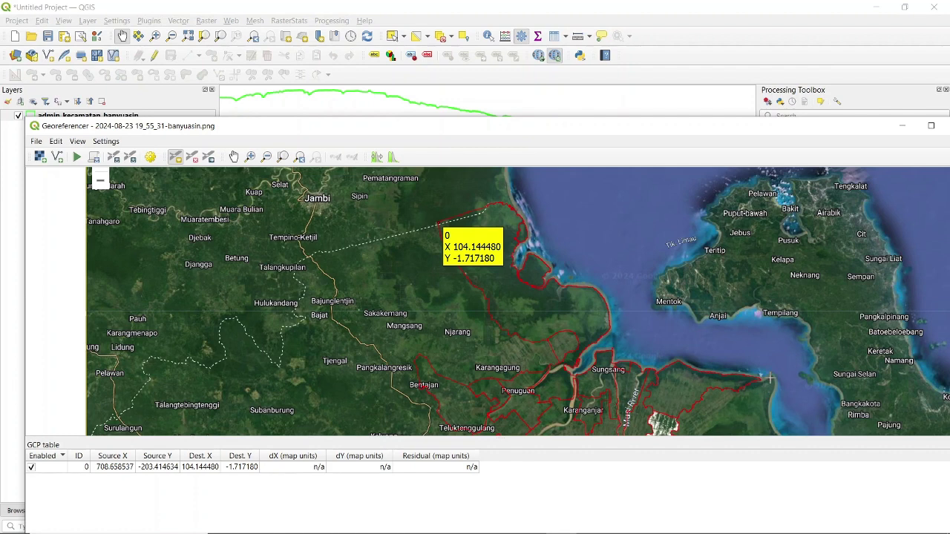
scroll(763, 382, "up", 1)
scroll(728, 370, "down", 1)
scroll(737, 378, "up", 1)
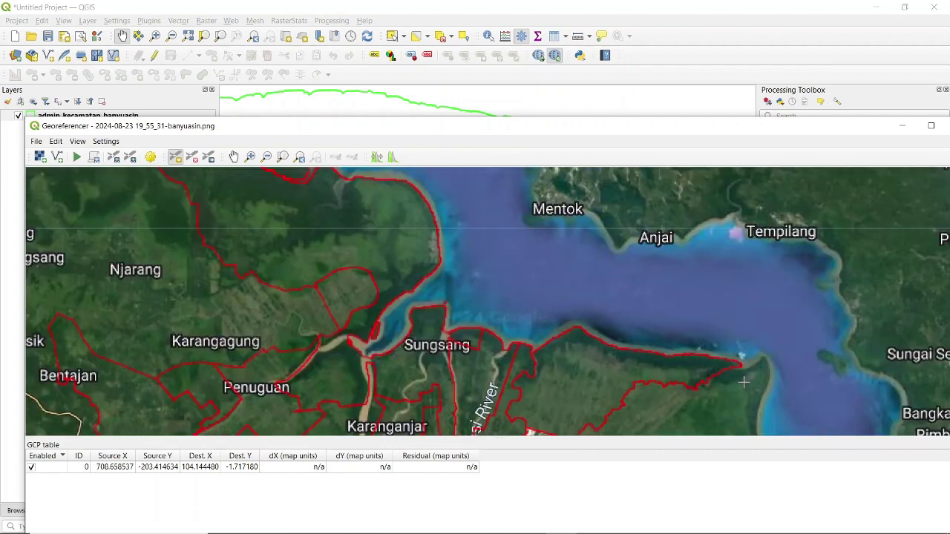
left_click(176, 158)
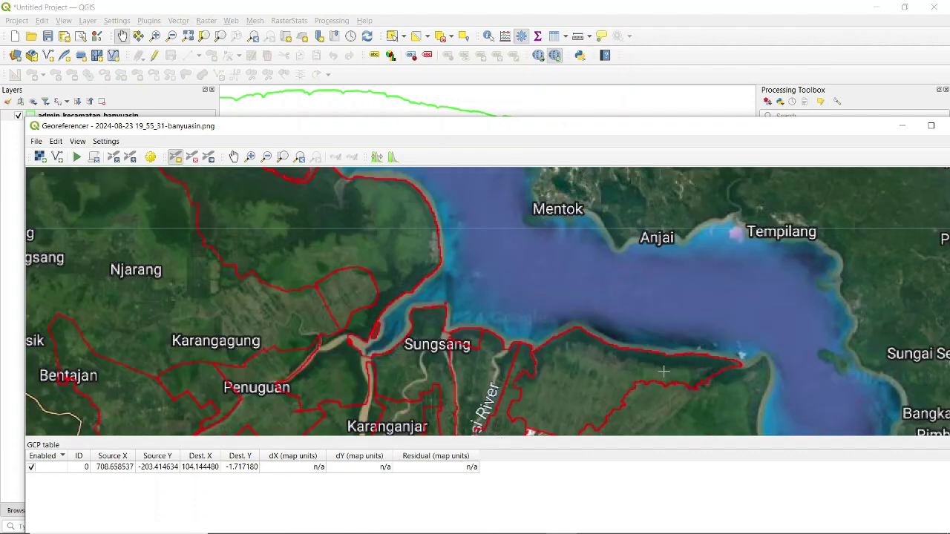
left_click(741, 364)
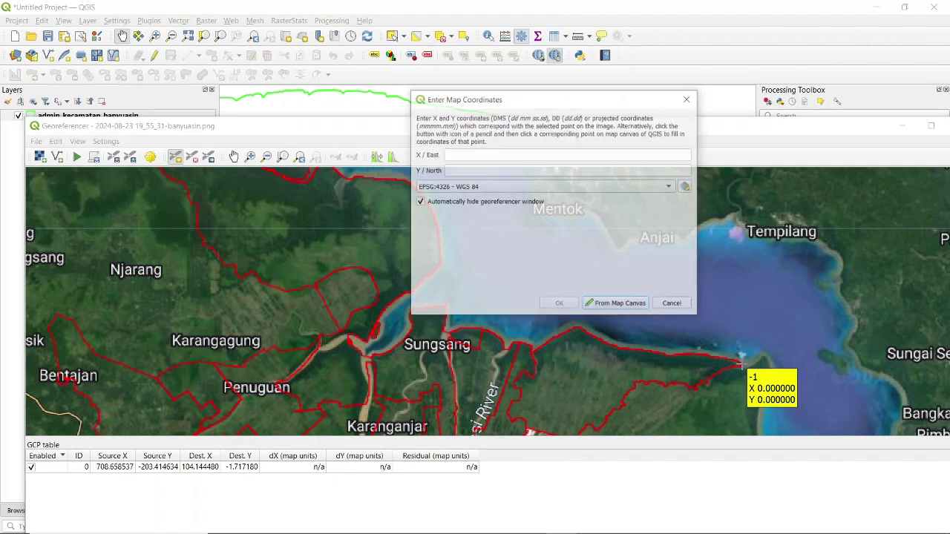
left_click(447, 172)
key("ctrl+v")
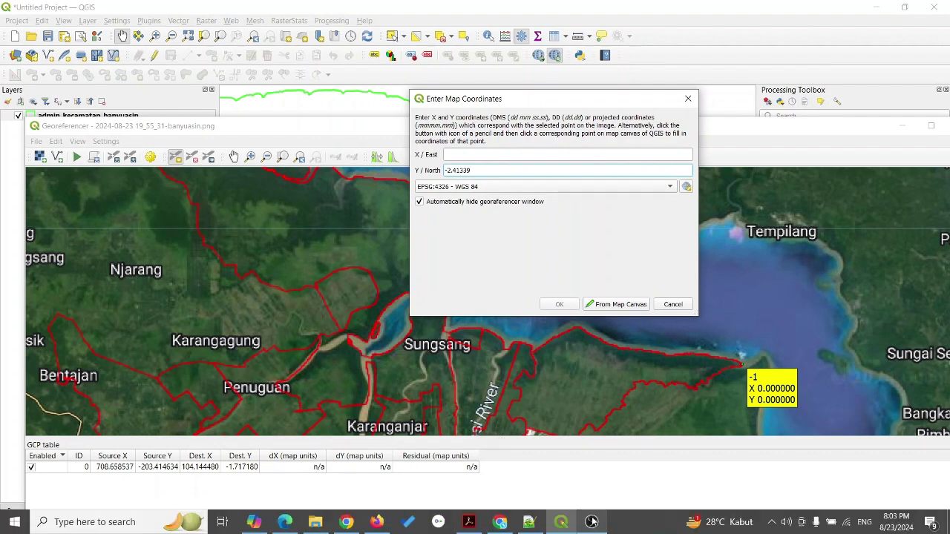
Copy the longitude from Notepad++, set the eastern control point's X / East coordinate to 105.57018, and accept the point.
left_click(529, 528)
left_click_drag(182, 104, 107, 105)
key("ctrl+c")
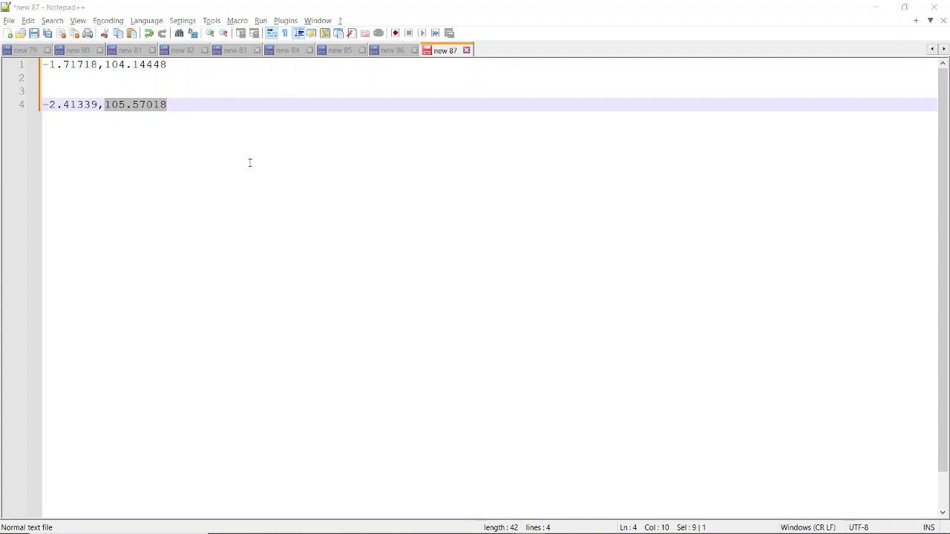
key("alt+Tab")
left_click(475, 156)
key("ctrl+v")
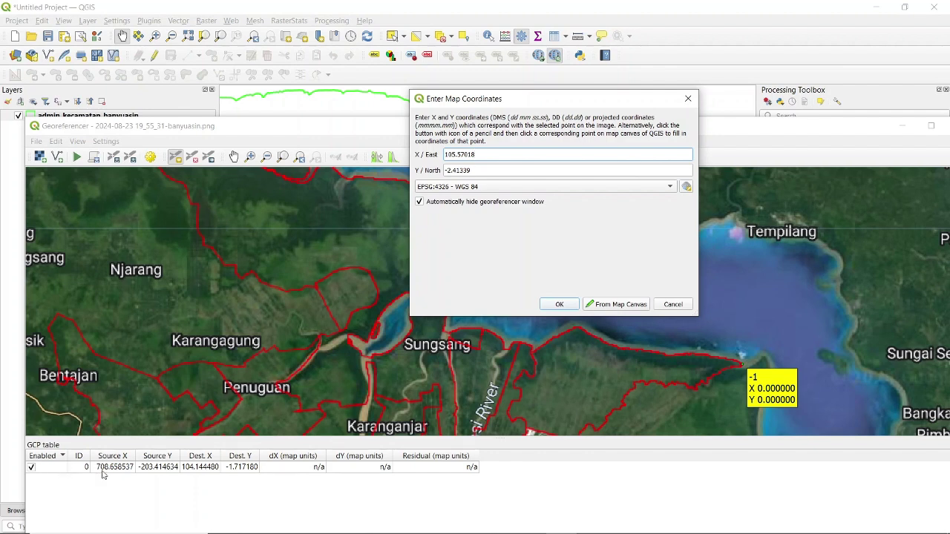
left_click(558, 304)
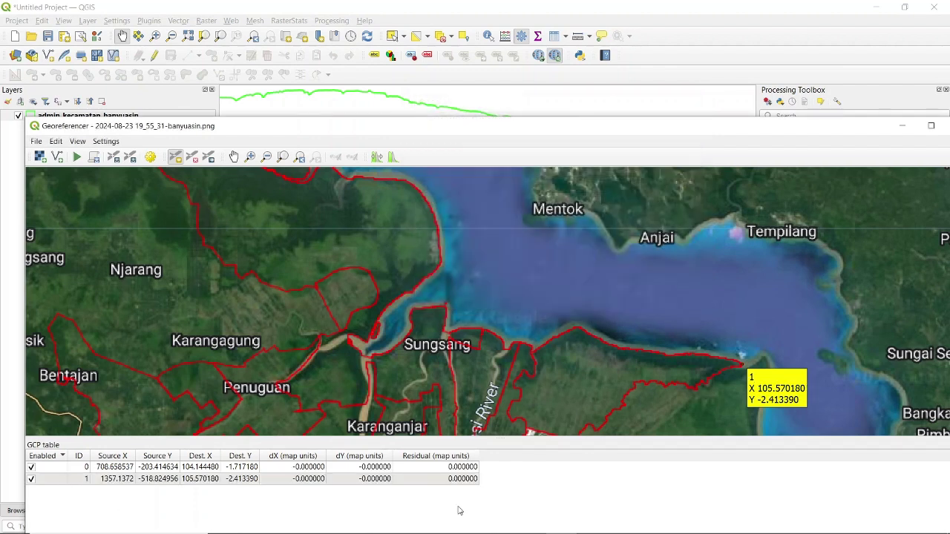
Locate the boundary's narrow southern tip southeast of Palembang in the image and move the Georeferencer window down to uncover the main map.
scroll(652, 290, "down", 2)
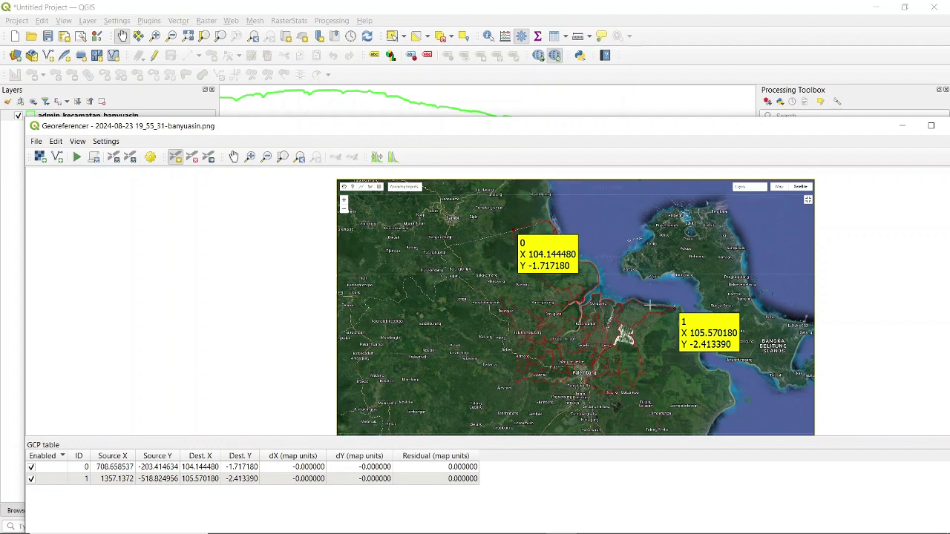
scroll(648, 373, "up", 3)
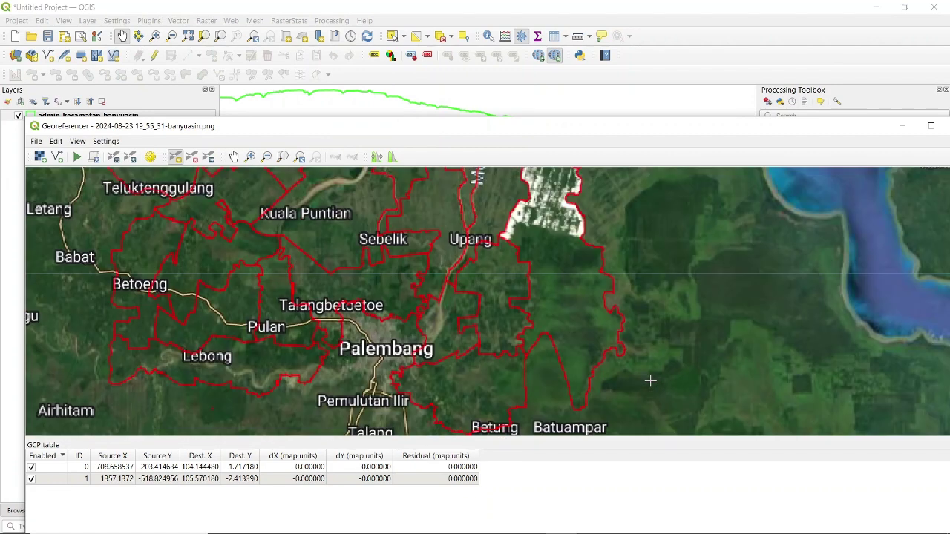
left_click_drag(527, 124, 550, 72)
scroll(619, 359, "up", 1)
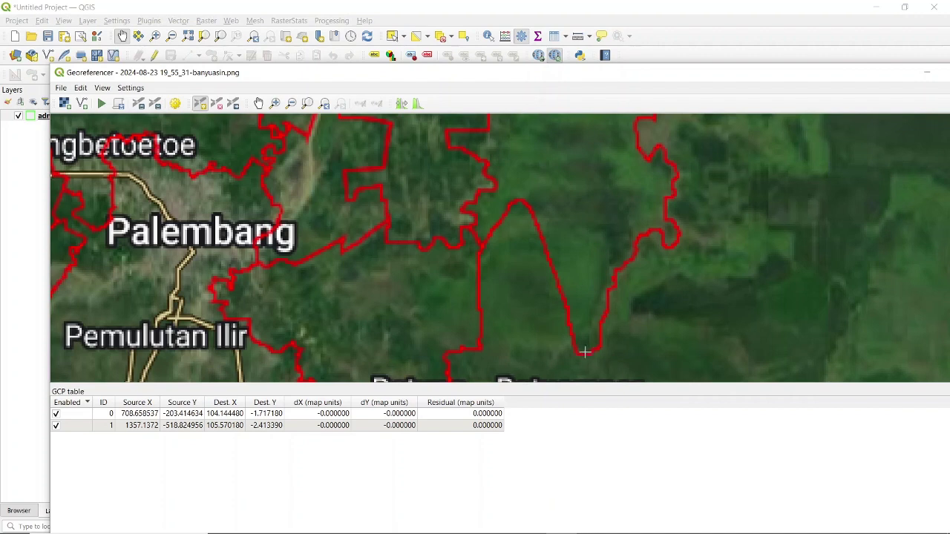
left_click_drag(693, 77, 672, 339)
Copy the coordinate of the boundary layer's narrow southern tip in the main map in EPSG:4326 - WGS 84.
scroll(591, 270, "down", 2)
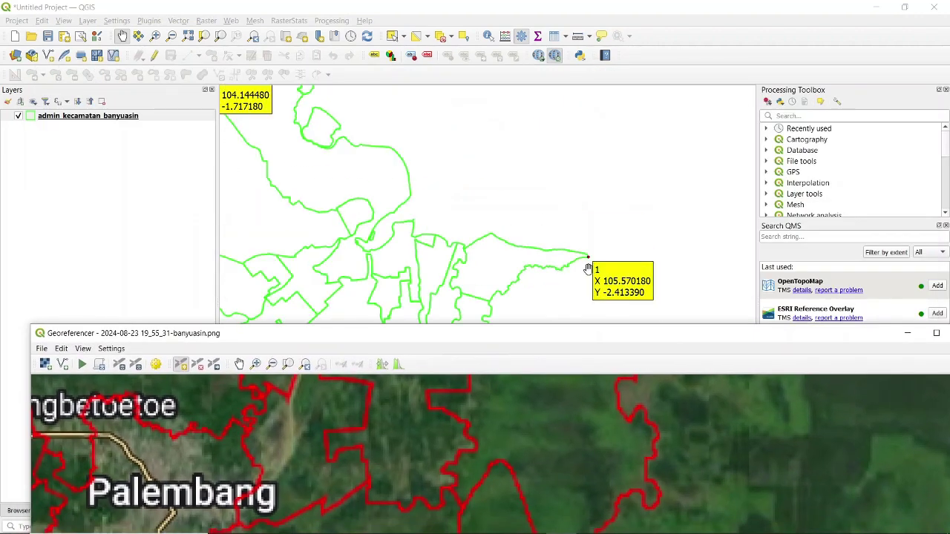
left_click_drag(594, 269, 702, 111)
scroll(617, 280, "up", 2)
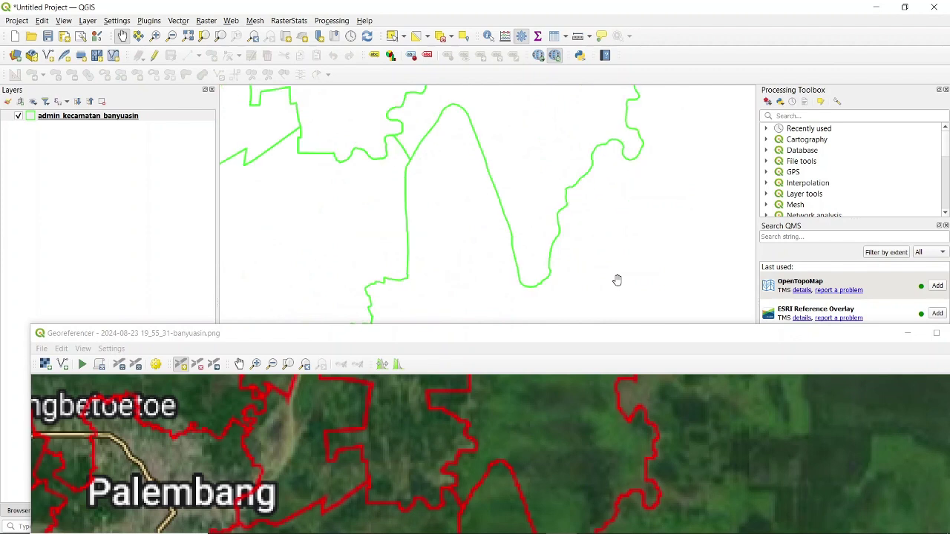
left_click_drag(542, 299, 552, 215)
scroll(552, 215, "up", 1)
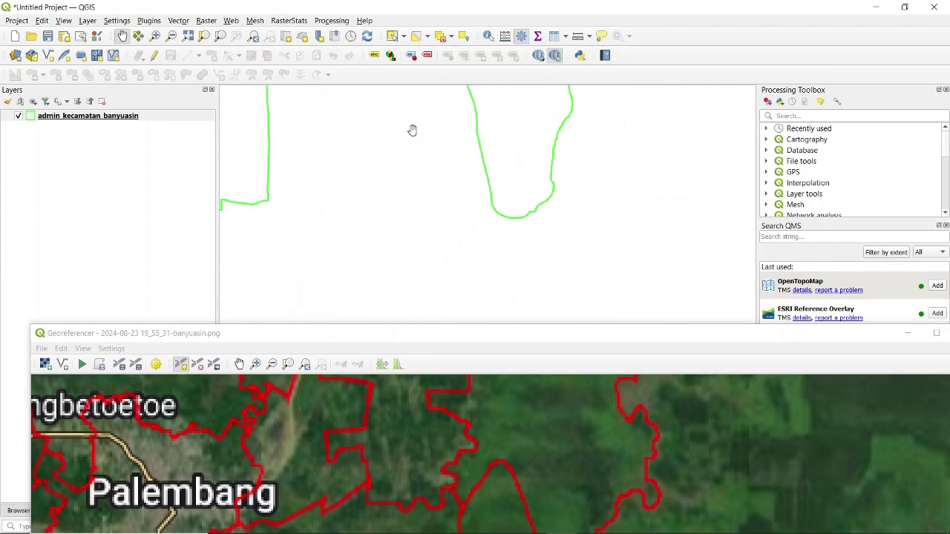
right_click(533, 213)
mouse_move(586, 220)
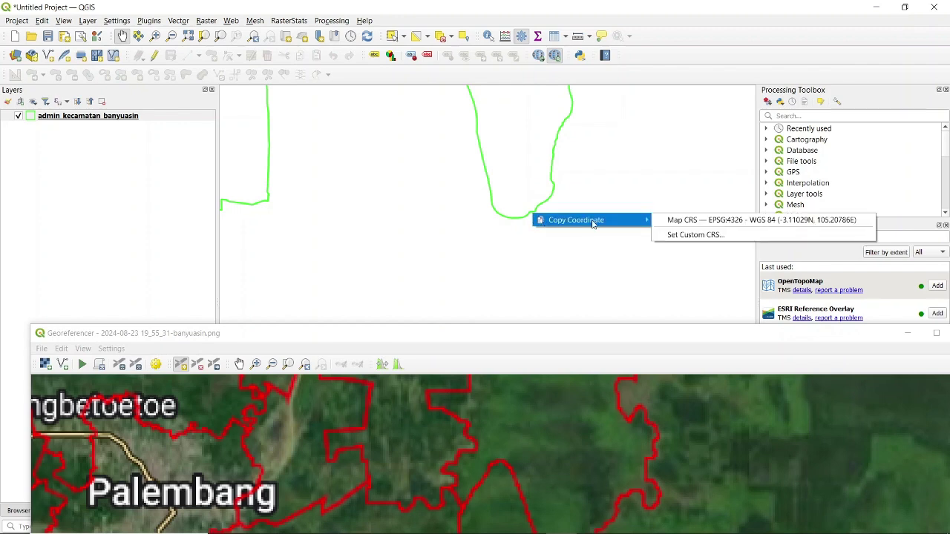
left_click(677, 221)
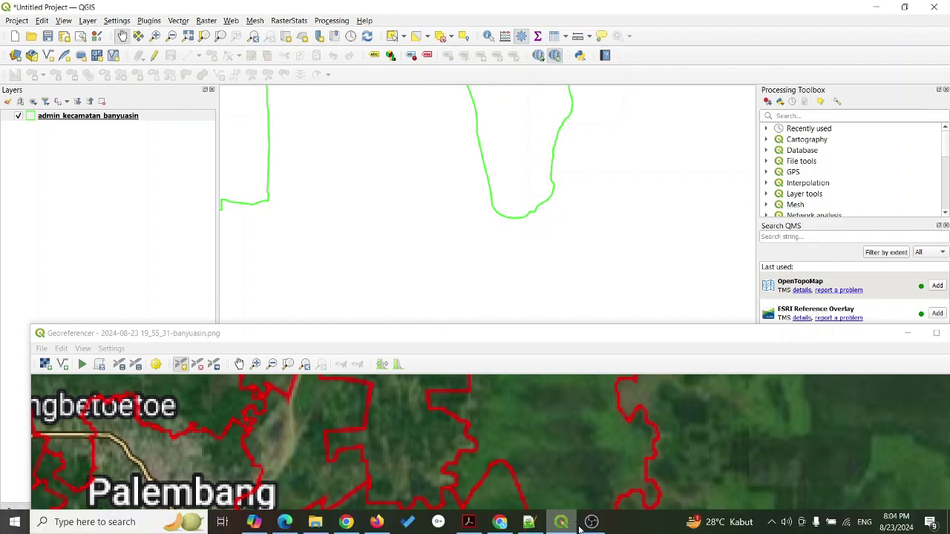
Switch to Notepad++, paste the coordinate -3.11029,105.20786 below the second one, and copy its latitude.
left_click(528, 524)
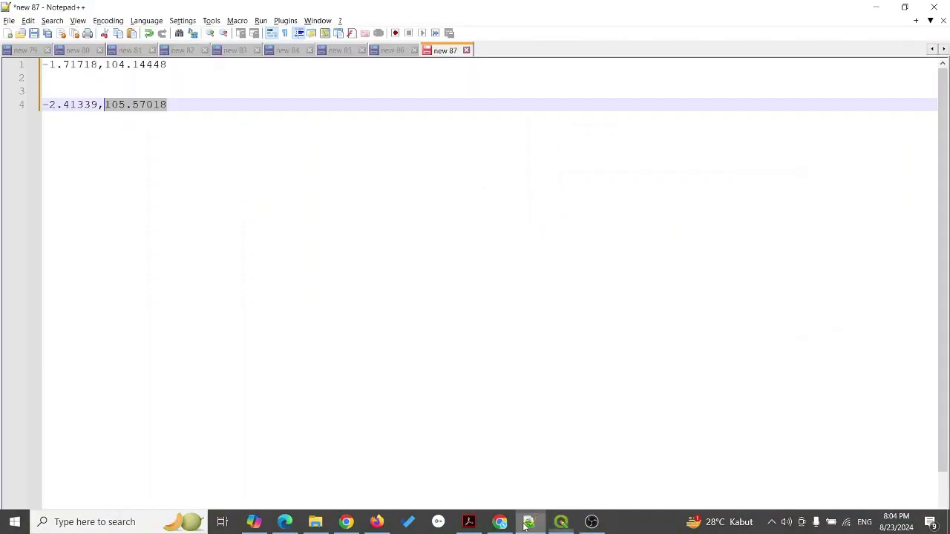
left_click(193, 102)
key("Return")
key("Return")
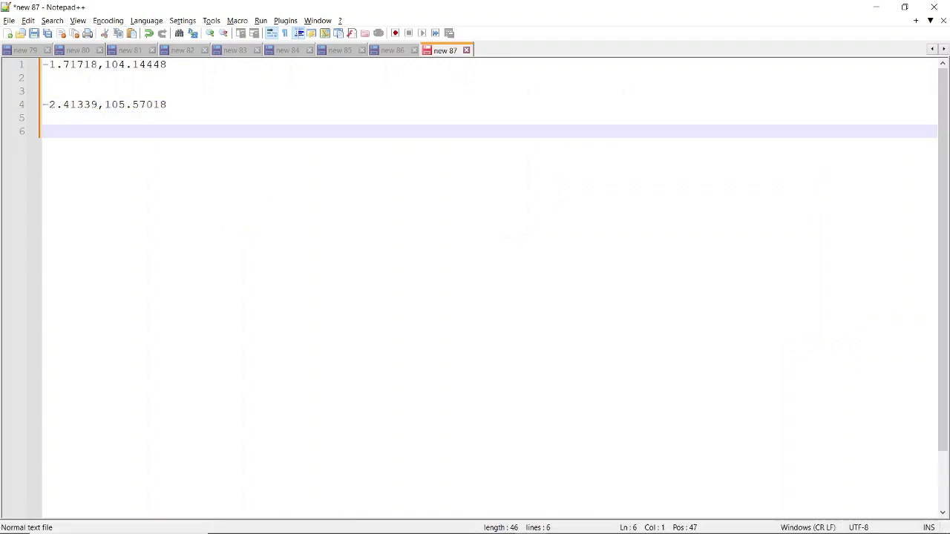
type("-3.11029,105.20786")
left_click_drag(97, 135, 15, 134)
key("ctrl+c")
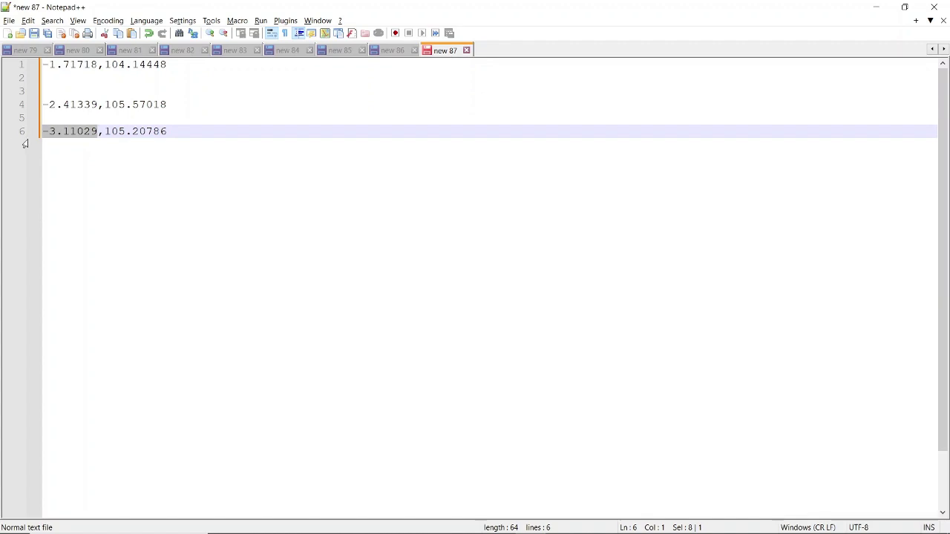
Return to QGIS, add a control point on the boundary's narrow southern tip in the image, and set its Y / North coordinate to -3.11029.
mouse_move(419, 531)
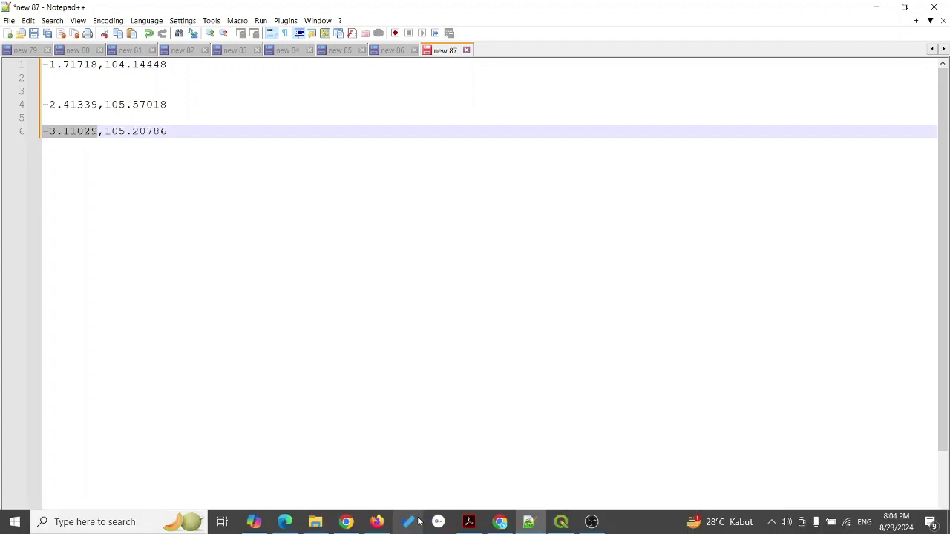
left_click(561, 522)
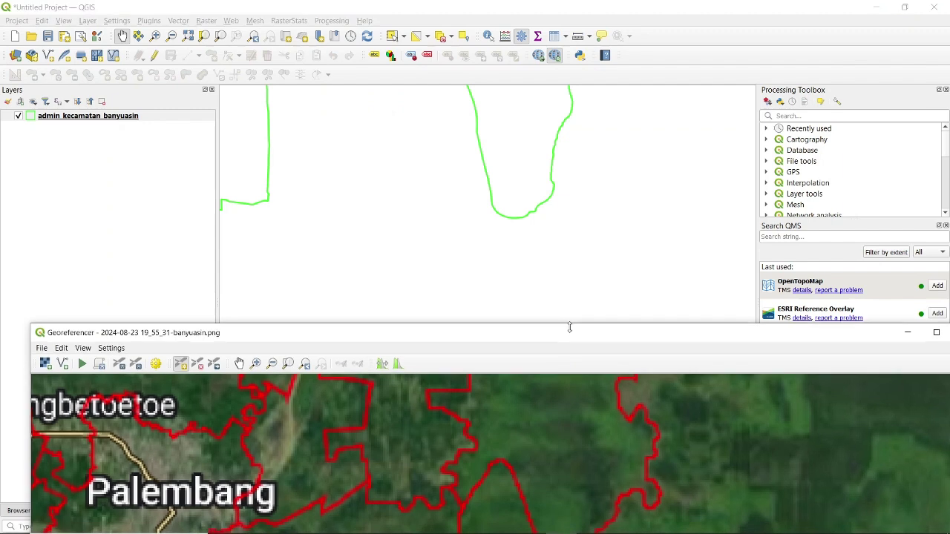
left_click_drag(569, 338, 577, 91)
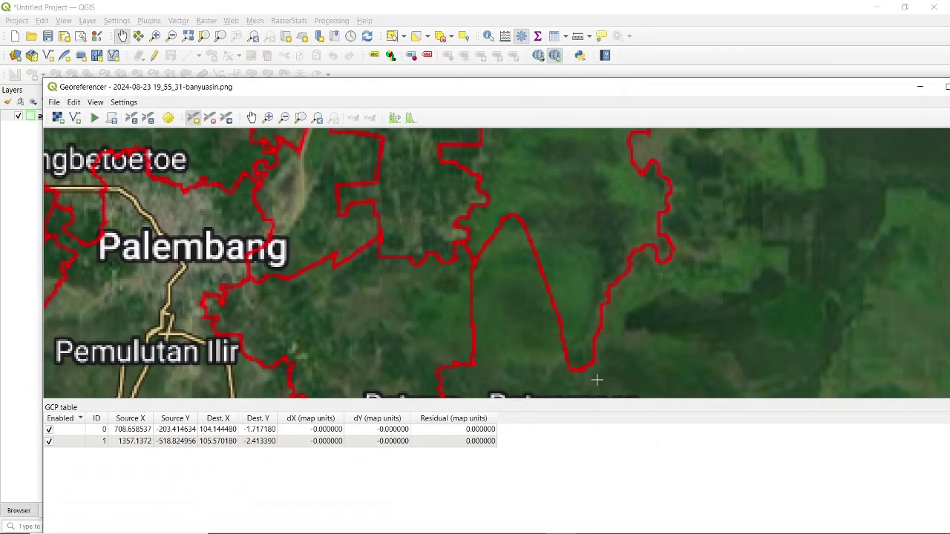
scroll(596, 377, "up", 1)
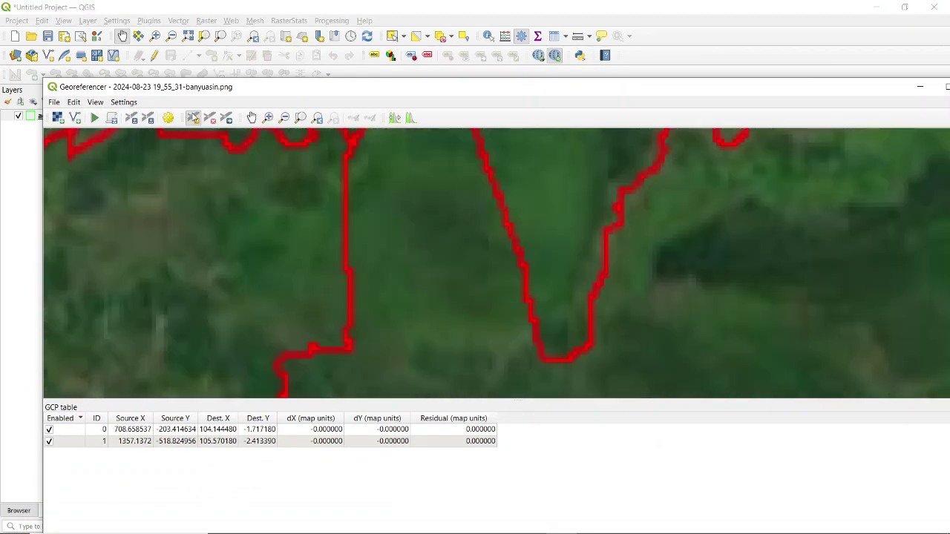
left_click(570, 359)
left_click(462, 169)
key("ctrl+v")
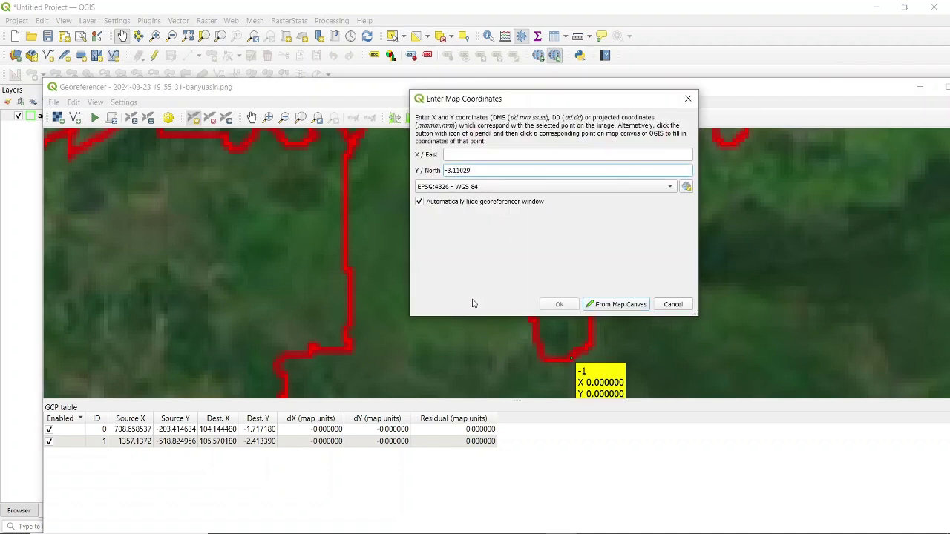
Copy the longitude from Notepad++, set the southern control point's X / East coordinate to 105.20786, and accept the point.
key("alt+Tab")
left_click_drag(167, 132, 105, 134)
key("ctrl+c")
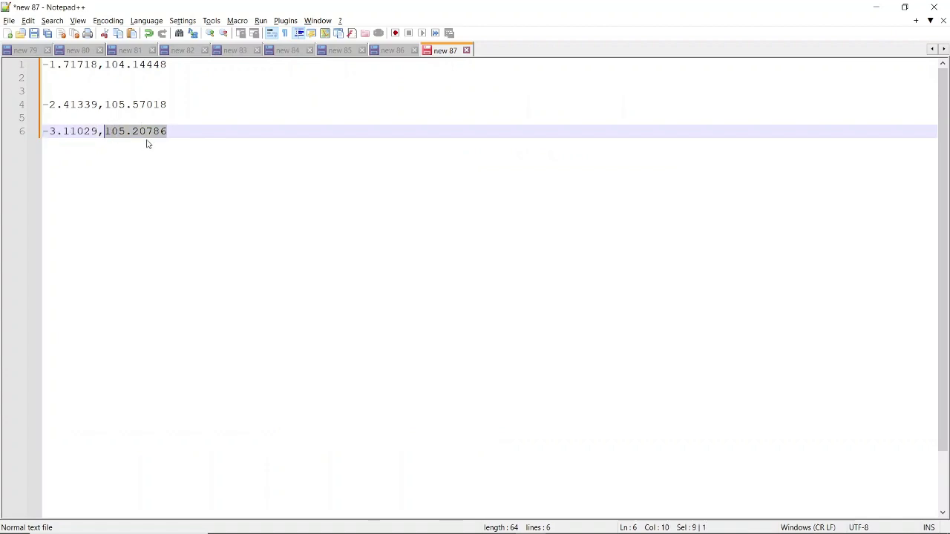
key("alt+Tab")
left_click(467, 154)
key("ctrl+v")
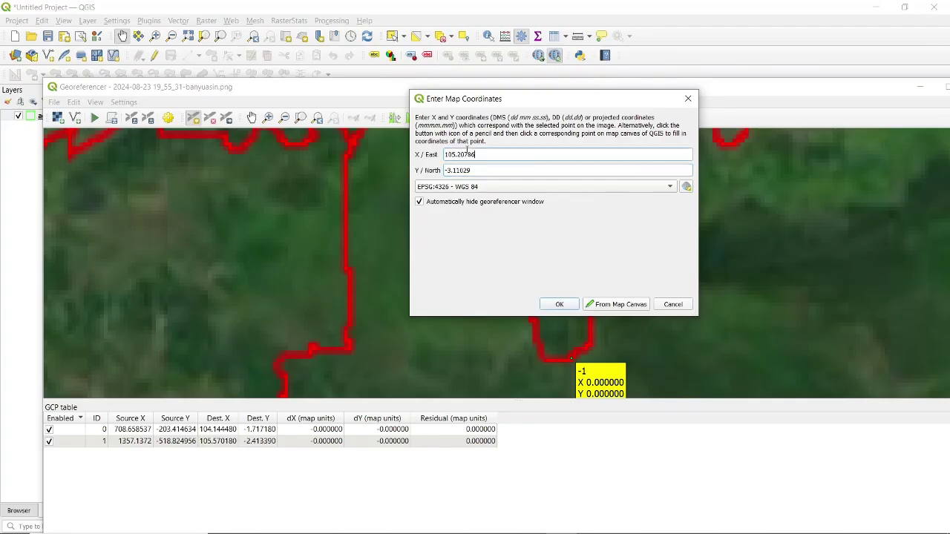
left_click(558, 305)
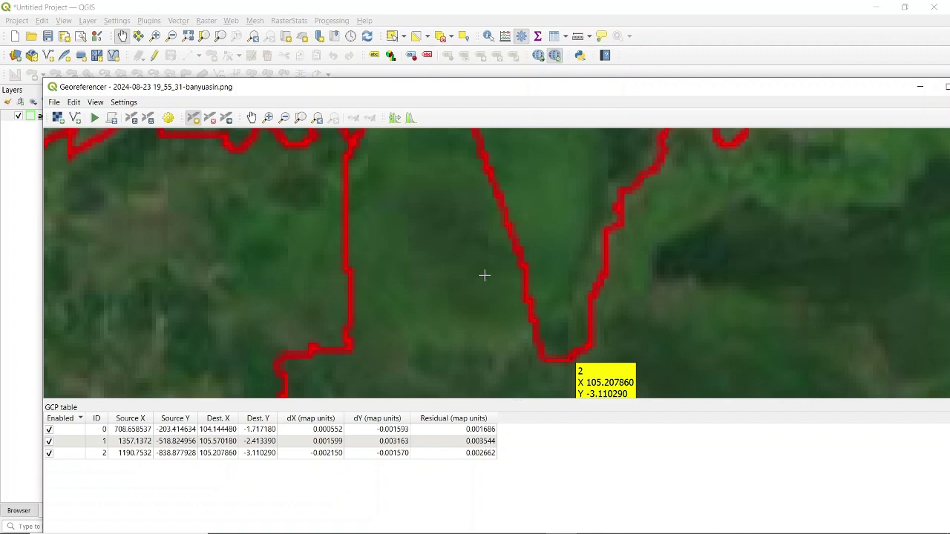
key("alt+Tab")
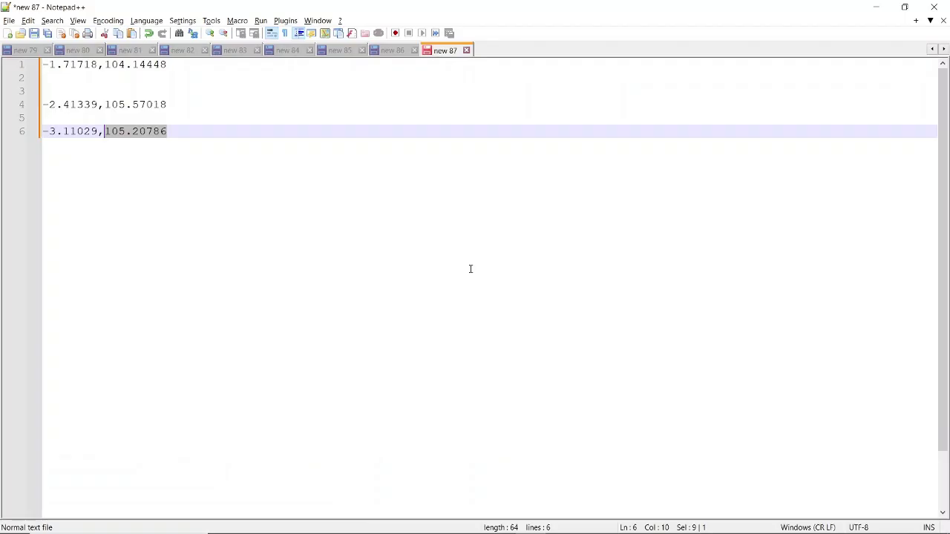
key("alt+Tab")
scroll(483, 275, "down", 2)
scroll(226, 232, "up", 1)
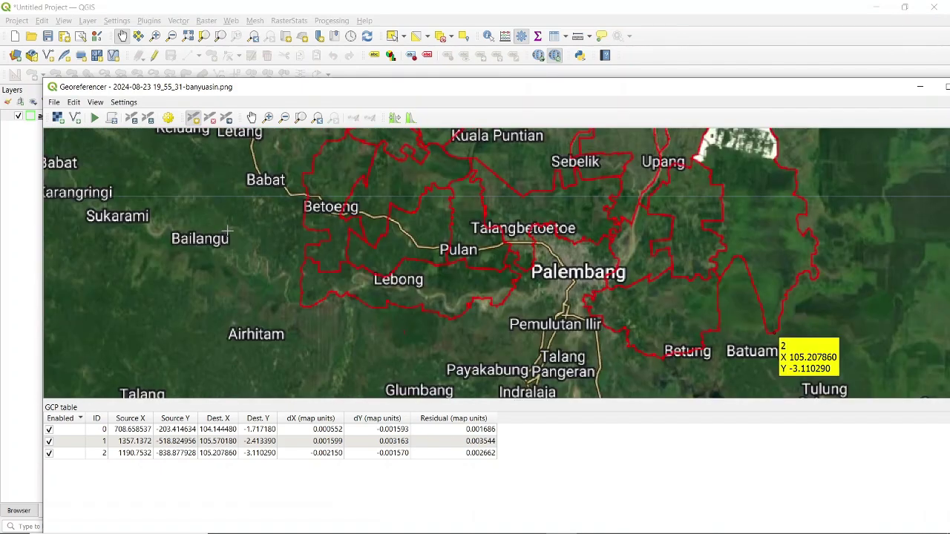
scroll(228, 231, "down", 2)
scroll(230, 230, "up", 3)
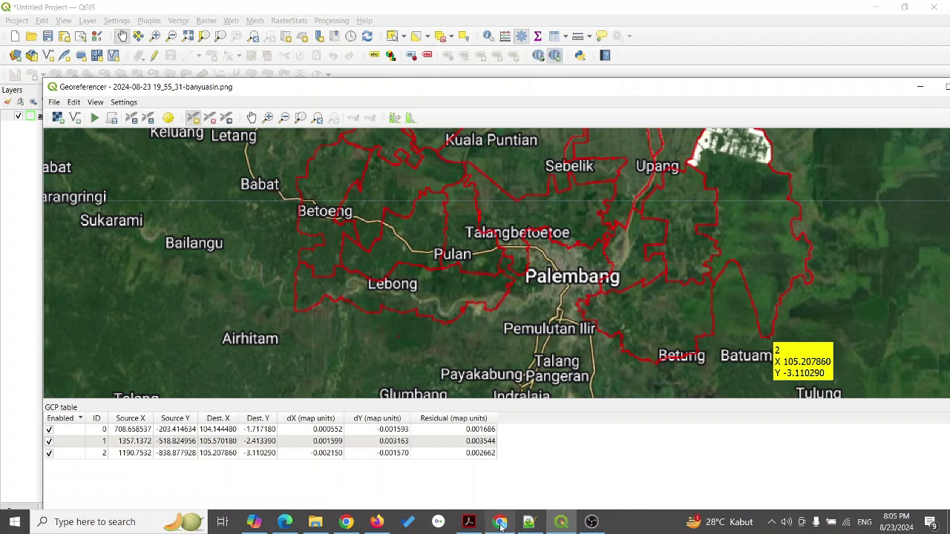
mouse_move(500, 524)
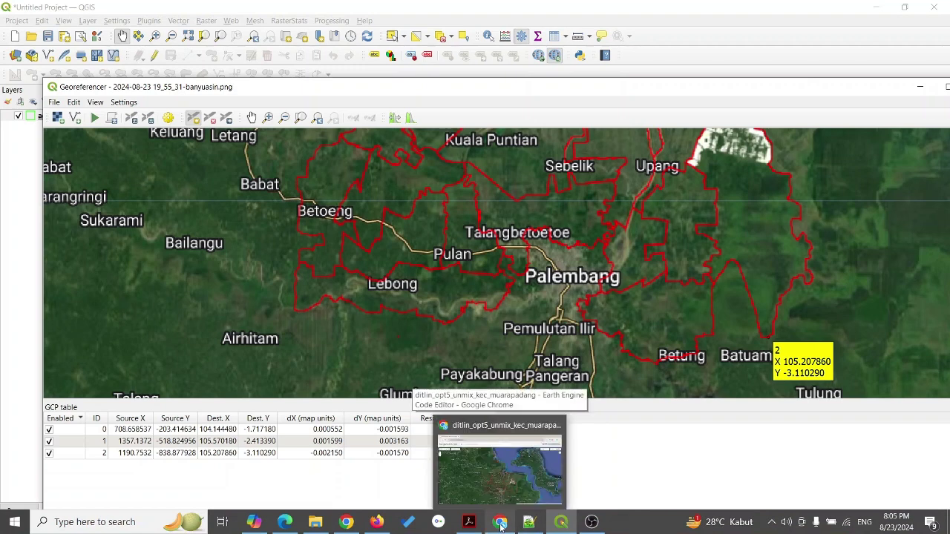
left_click(528, 524)
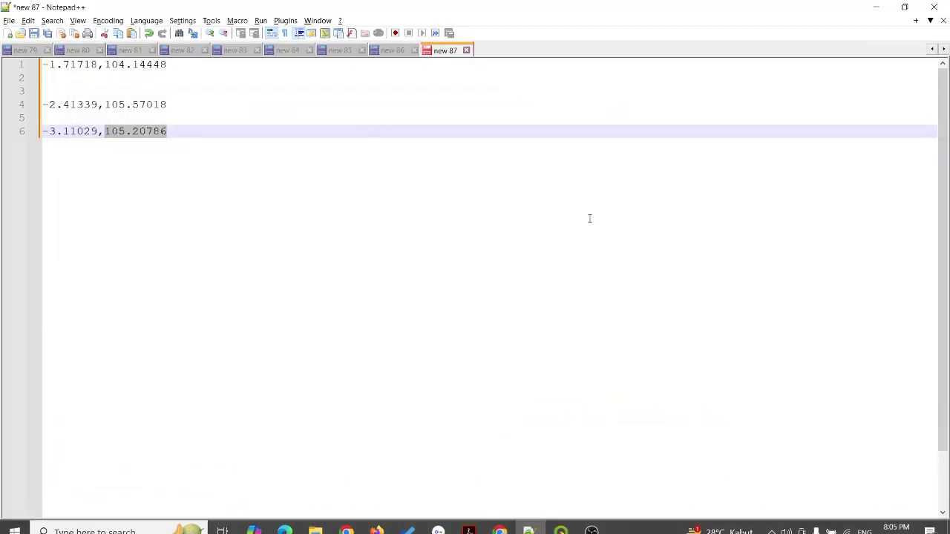
left_click(564, 475)
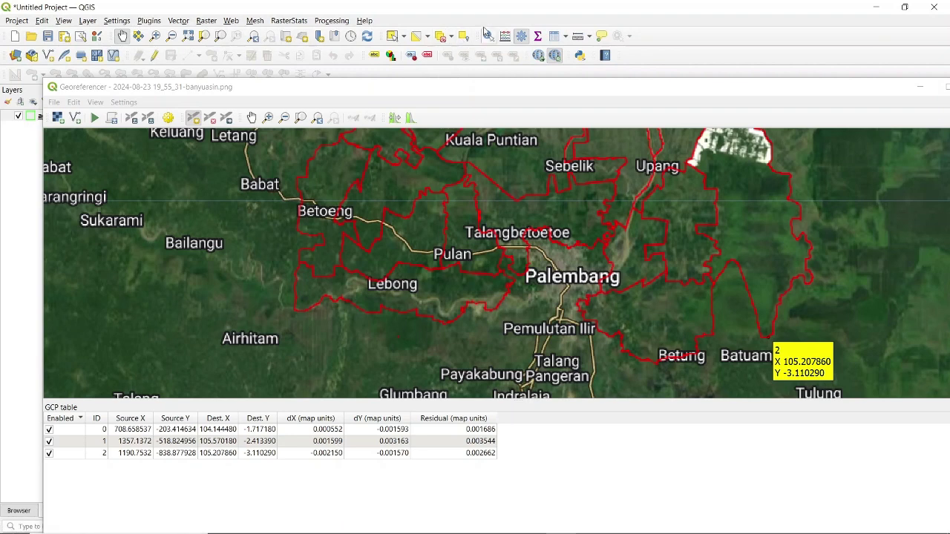
Uncover the main map and copy the coordinate of the boundary layer's protruding southwestern corner in EPSG:4326 - WGS 84.
left_click_drag(440, 94, 465, 361)
left_click_drag(305, 162, 549, 178)
scroll(470, 174, "down", 2)
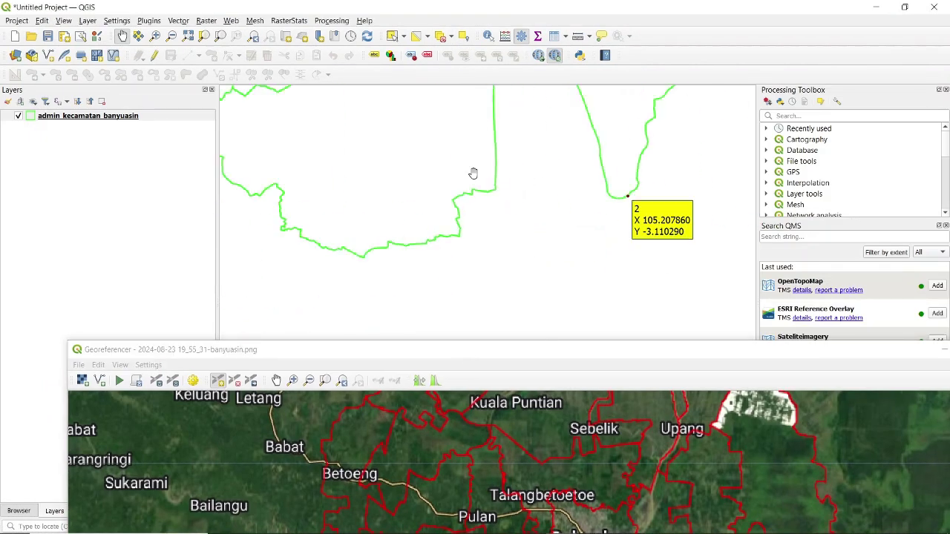
left_click_drag(475, 174, 380, 182)
scroll(380, 183, "up", 2)
scroll(339, 176, "down", 2)
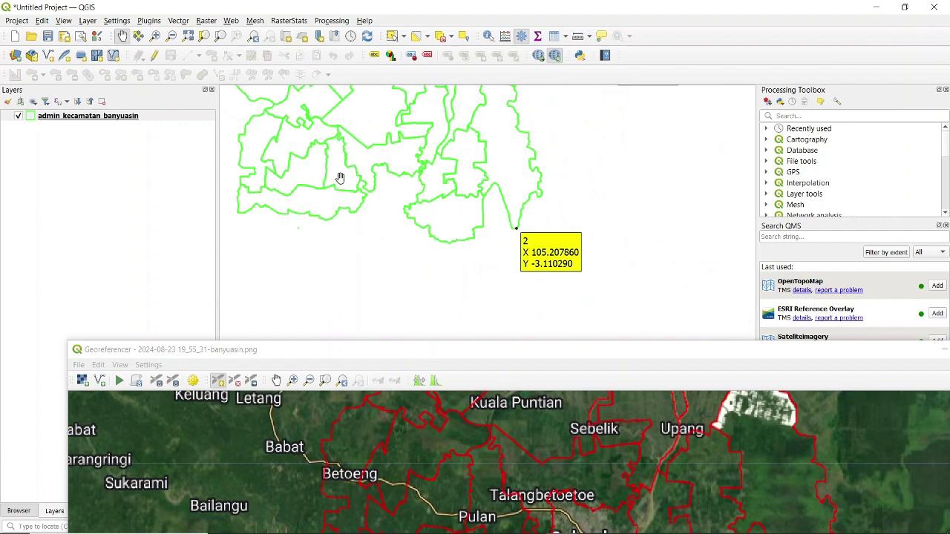
left_click_drag(302, 203, 435, 220)
scroll(435, 221, "up", 1)
scroll(384, 196, "up", 2)
scroll(385, 196, "down", 3)
left_click_drag(344, 144, 399, 183)
scroll(456, 197, "up", 1)
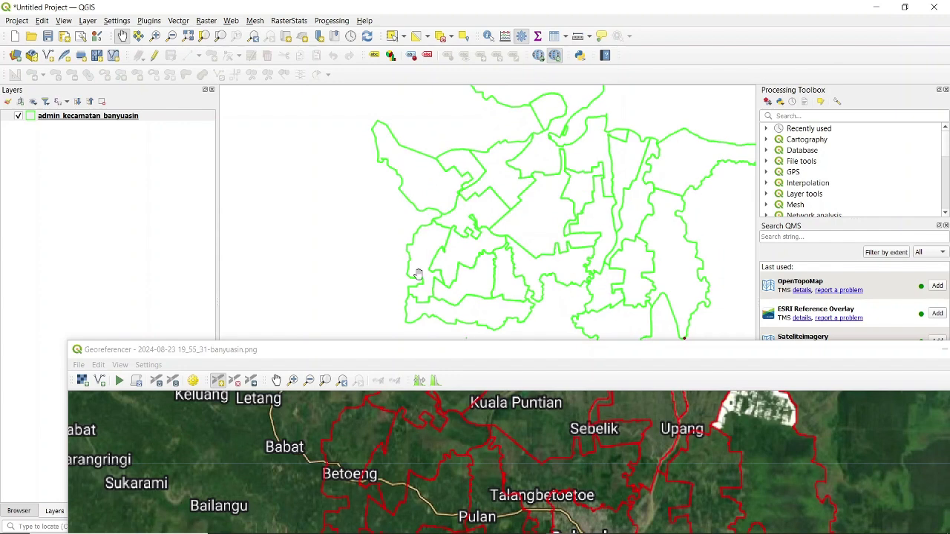
left_click_drag(418, 274, 420, 211)
scroll(401, 215, "up", 1)
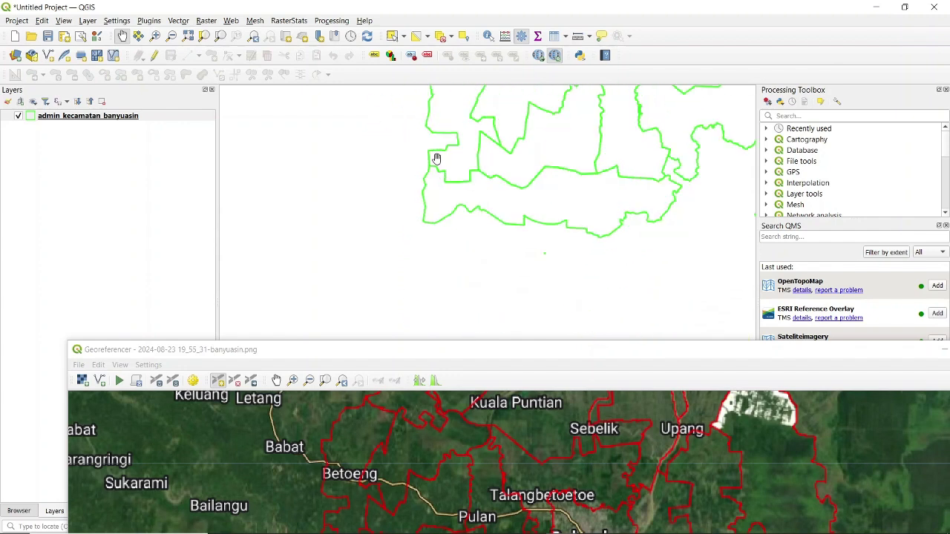
scroll(431, 144, "up", 2)
scroll(428, 146, "down", 1)
scroll(407, 260, "down", 1)
left_click_drag(397, 253, 404, 183)
right_click(404, 184)
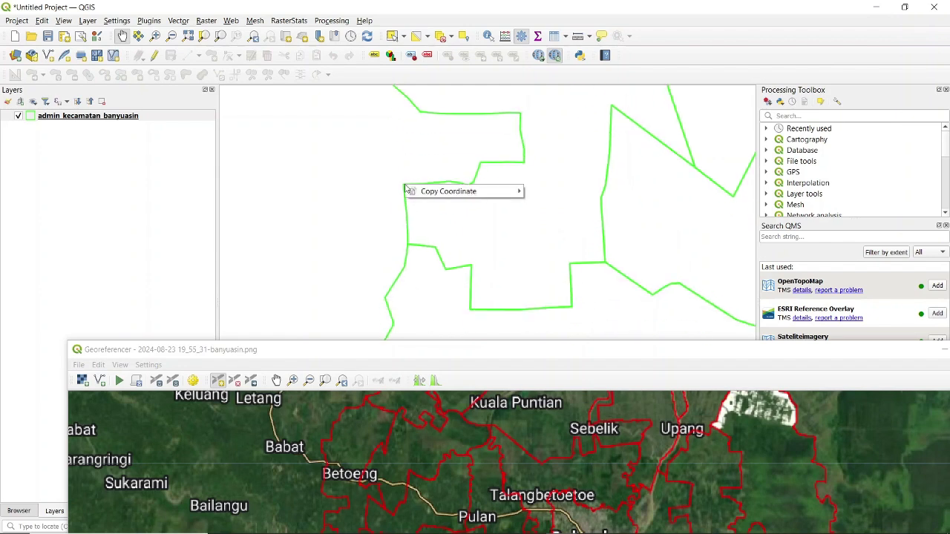
mouse_move(492, 189)
left_click(547, 194)
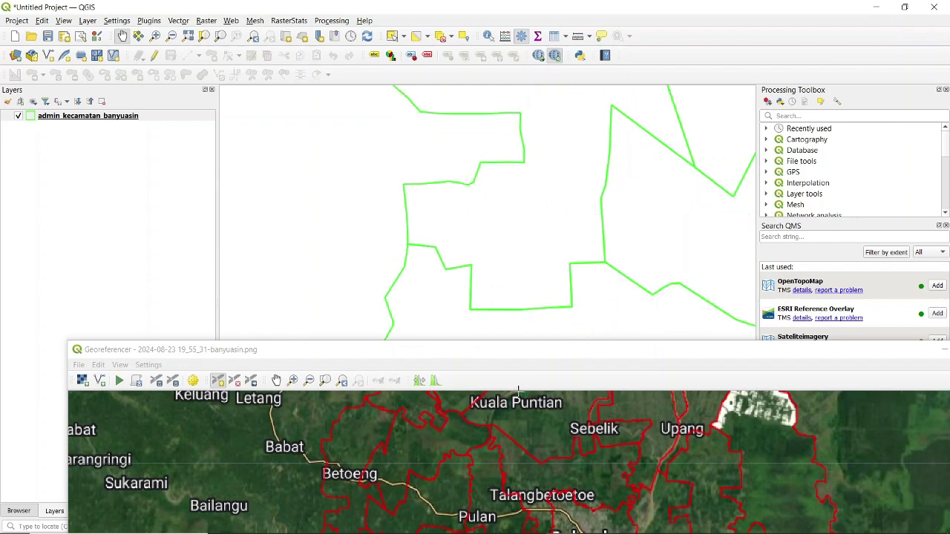
Bring the same southwestern corner into view in the Georeferencer image and paste the coordinate -2.91837,104.17587 below the third one in Notepad++.
left_click_drag(523, 352, 468, 104)
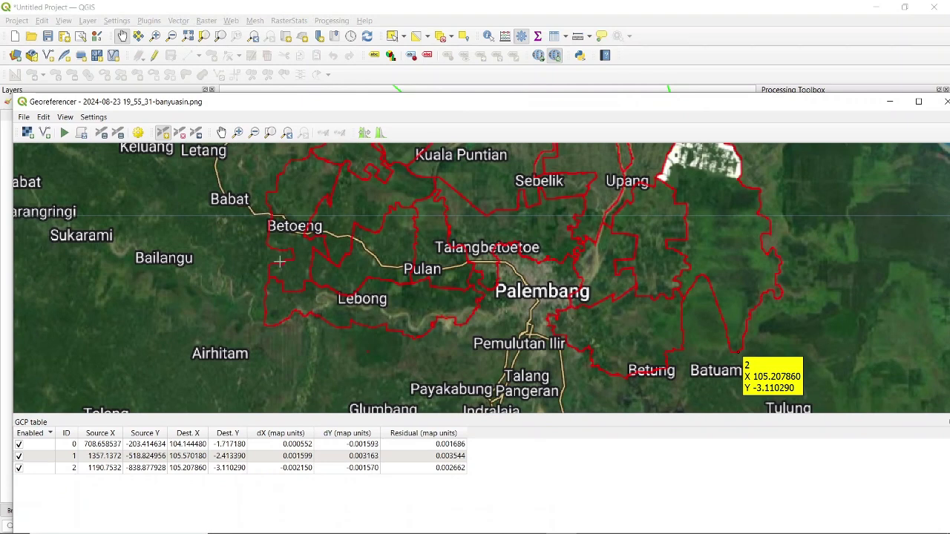
scroll(251, 258, "up", 2)
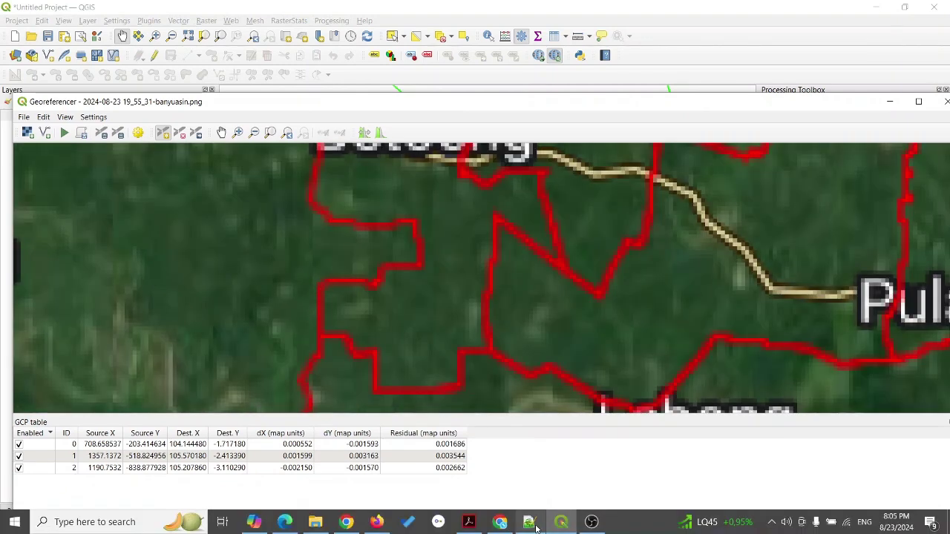
left_click(528, 522)
left_click(212, 131)
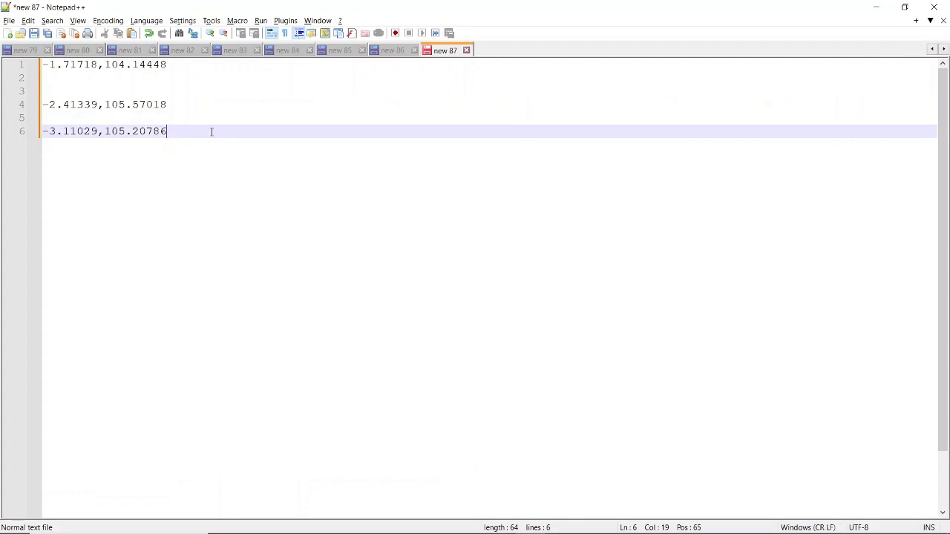
key("Return")
key("Return")
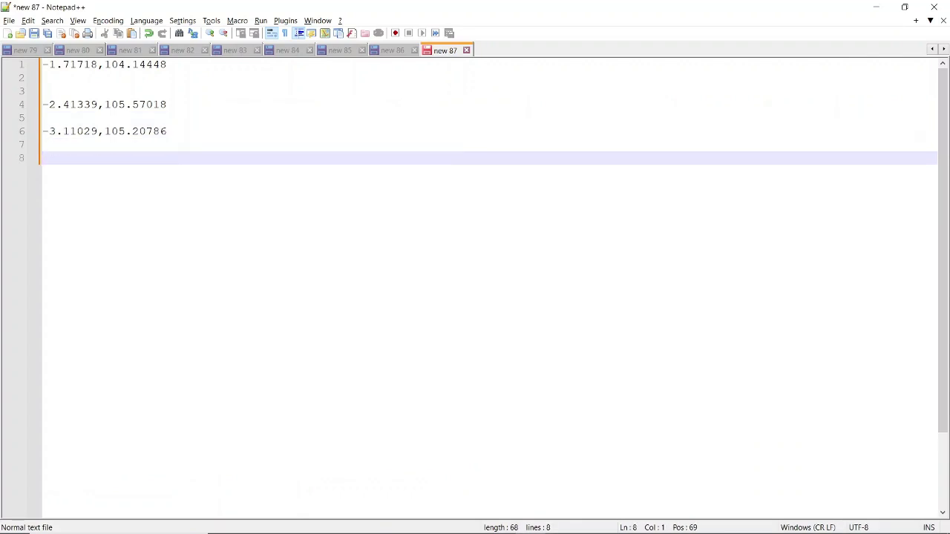
type("-2.91837,104.17587")
Return to QGIS, add a control point on the southwestern corner in the image, and set its Y / North coordinate to -2.91837.
key("alt+Tab")
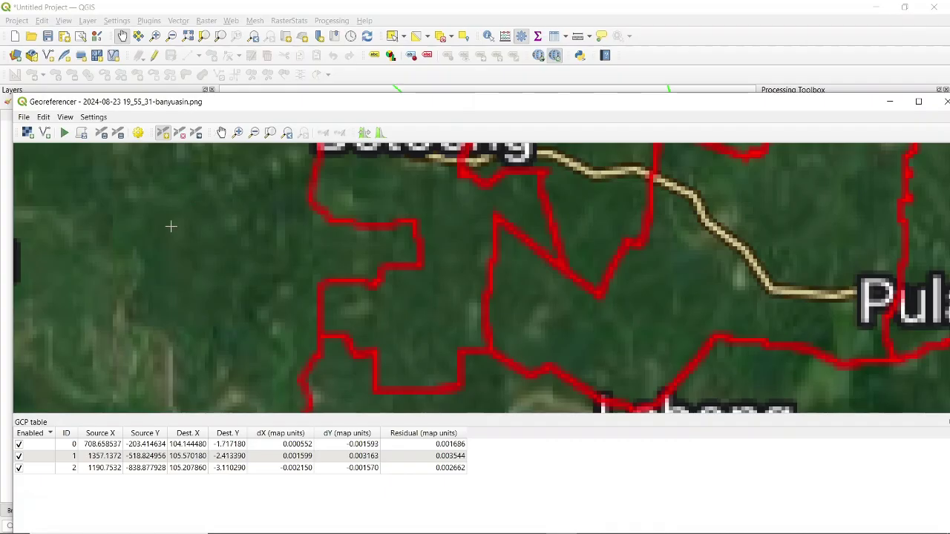
left_click(320, 282)
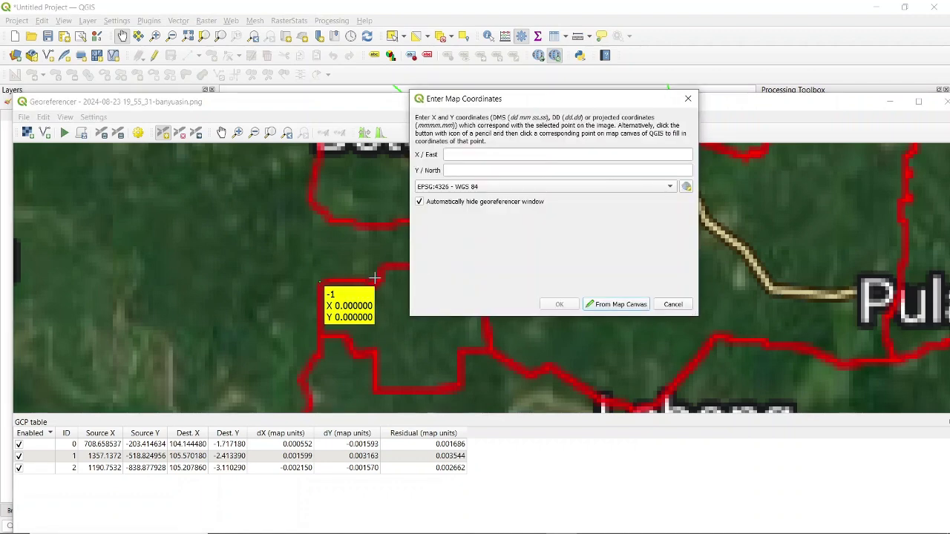
key("alt+Tab")
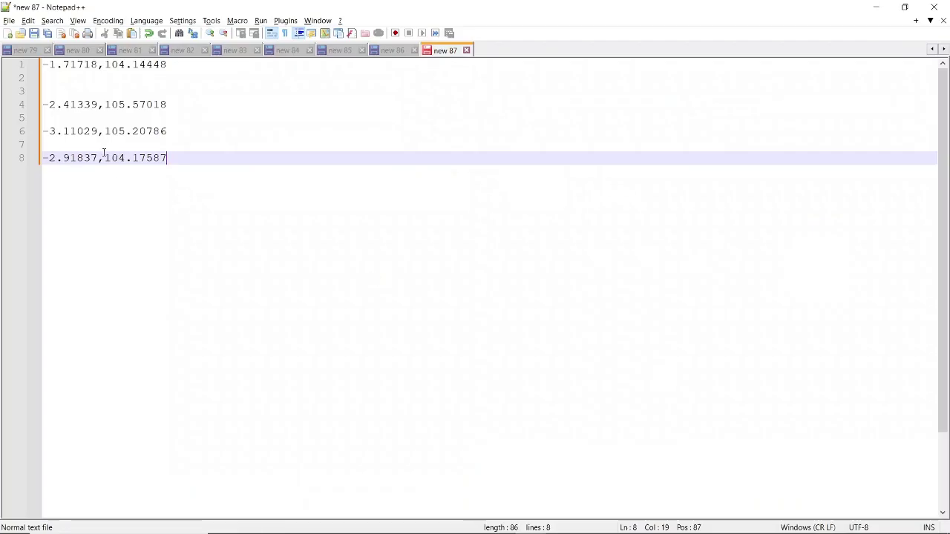
left_click_drag(101, 157, 43, 157)
key("ctrl+c")
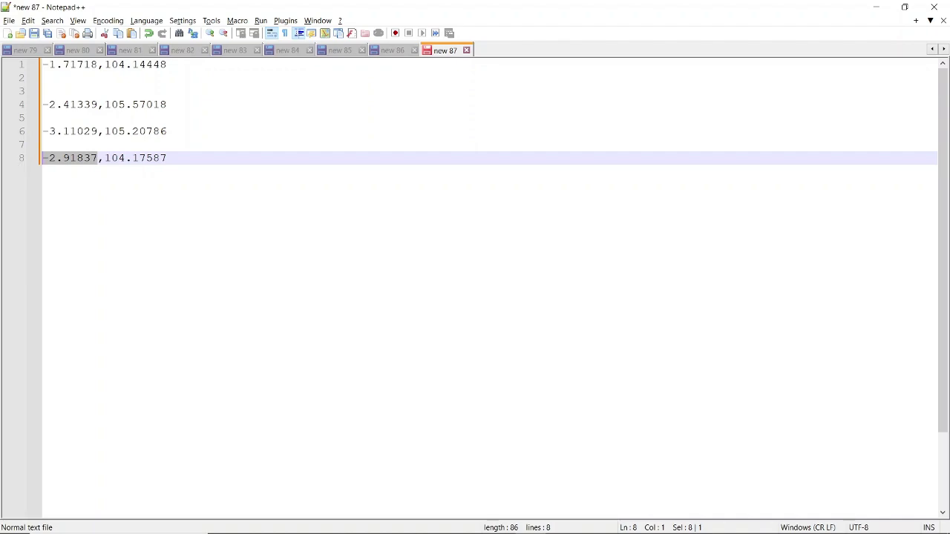
key("alt+Tab")
left_click(453, 169)
key("ctrl+v")
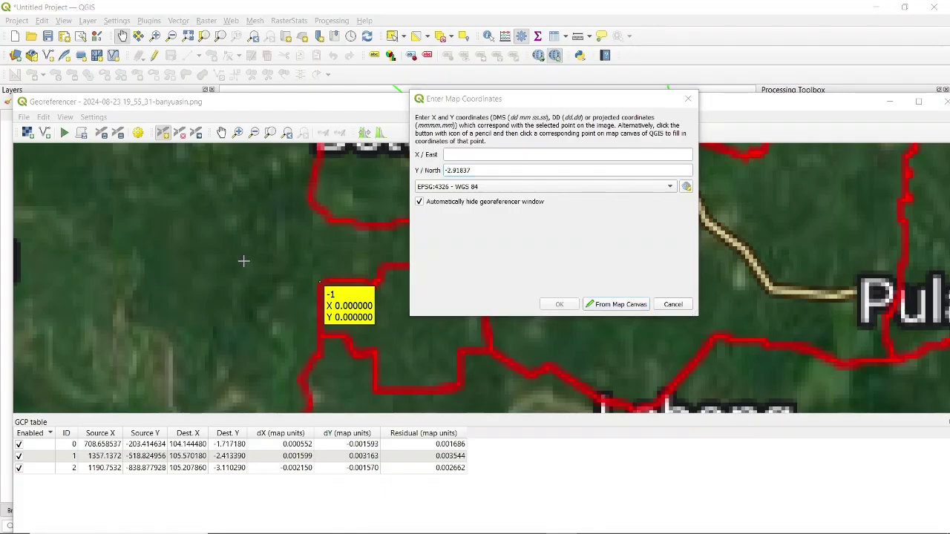
Copy the longitude from Notepad++, set the southwestern control point's X / East coordinate to 104.17587, and accept the point.
key("alt+Tab")
left_click_drag(104, 159, 181, 160)
key("ctrl+c")
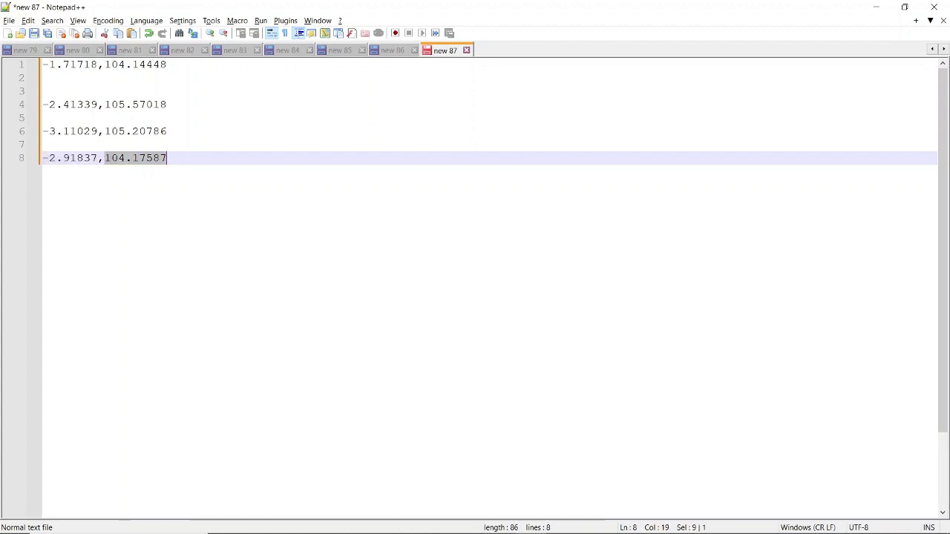
key("alt+Tab")
left_click(459, 156)
key("ctrl+v")
left_click(558, 304)
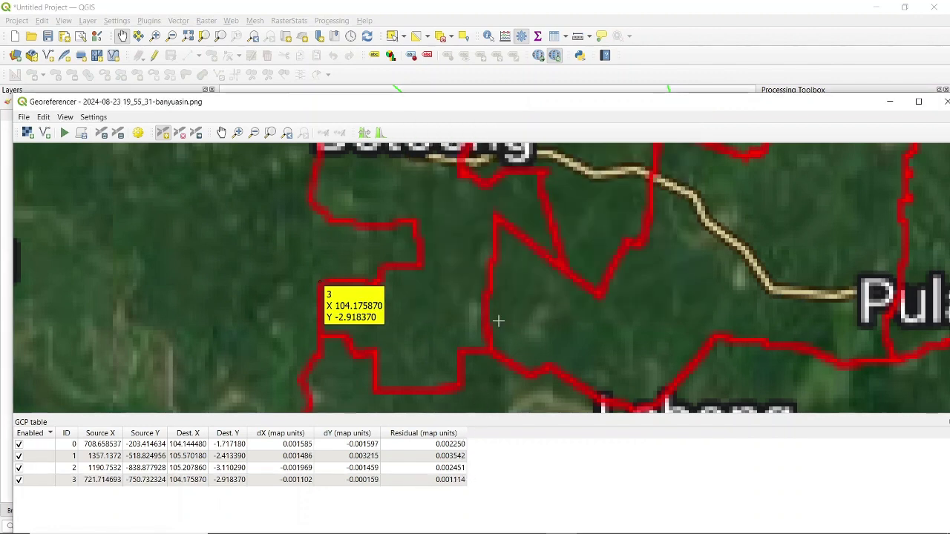
Examine how the control points are distributed over the whole image and check their residuals in the GCP table.
scroll(473, 281, "down", 5)
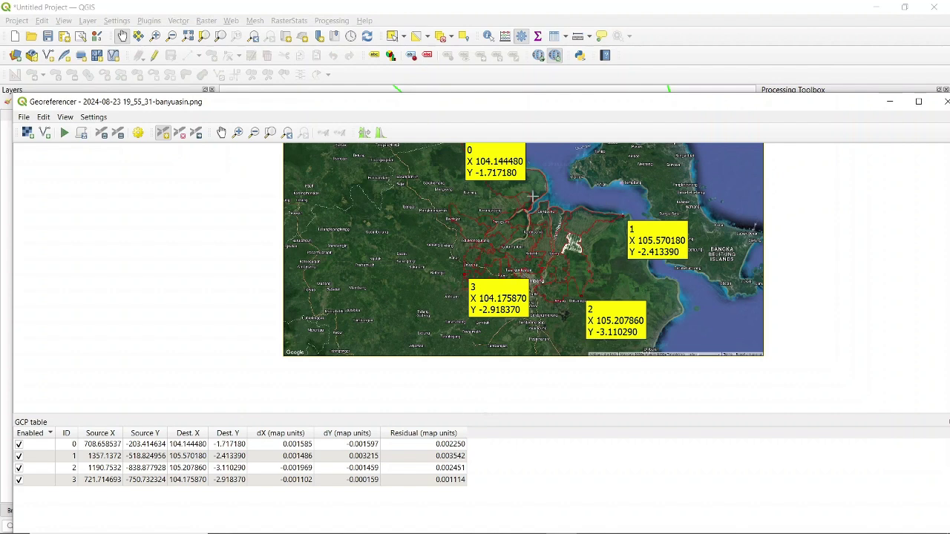
scroll(617, 220, "up", 1)
scroll(612, 216, "down", 2)
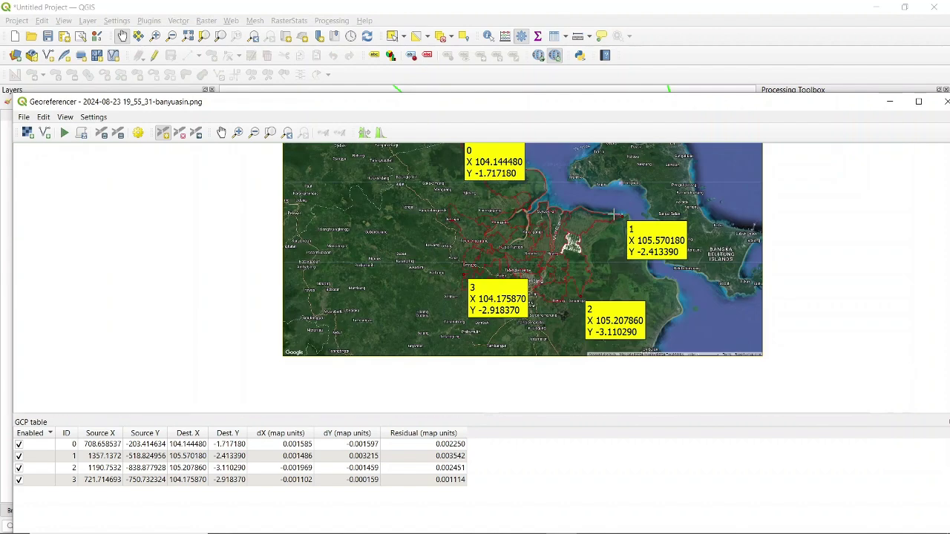
scroll(603, 219, "up", 1)
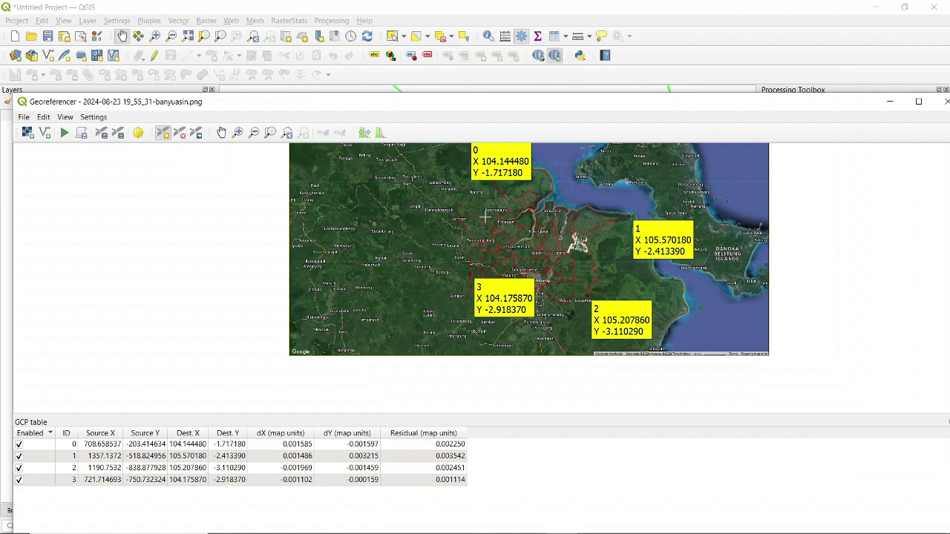
scroll(475, 212, "up", 4)
scroll(475, 212, "down", 3)
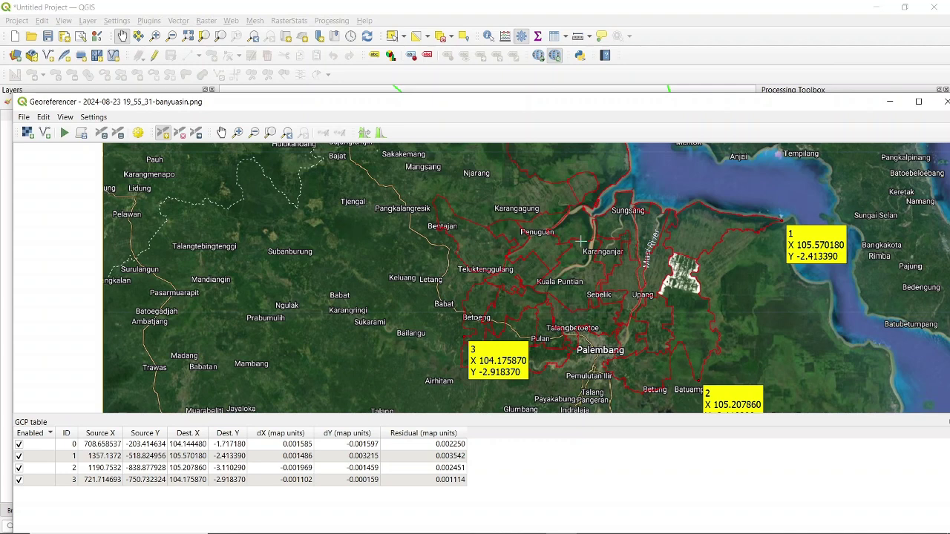
scroll(583, 248, "down", 1)
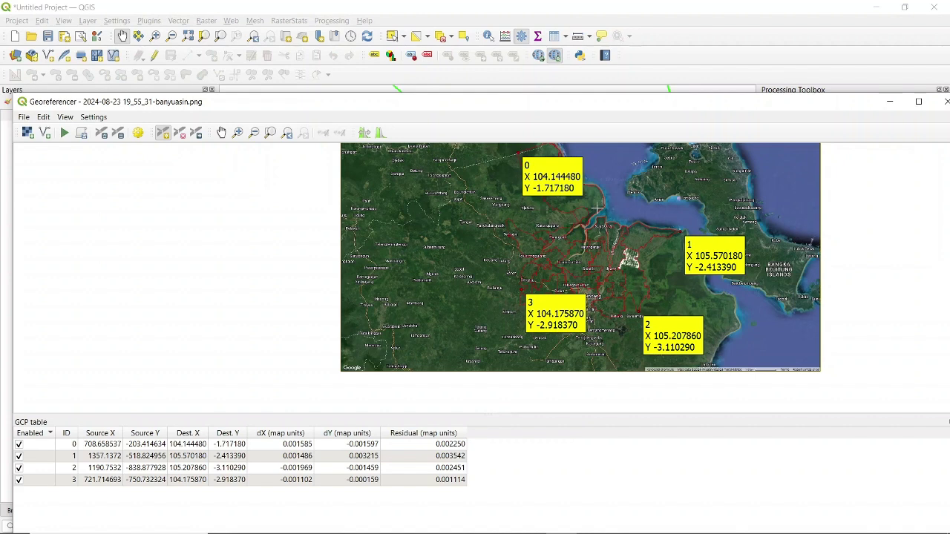
left_click_drag(606, 105, 565, 83)
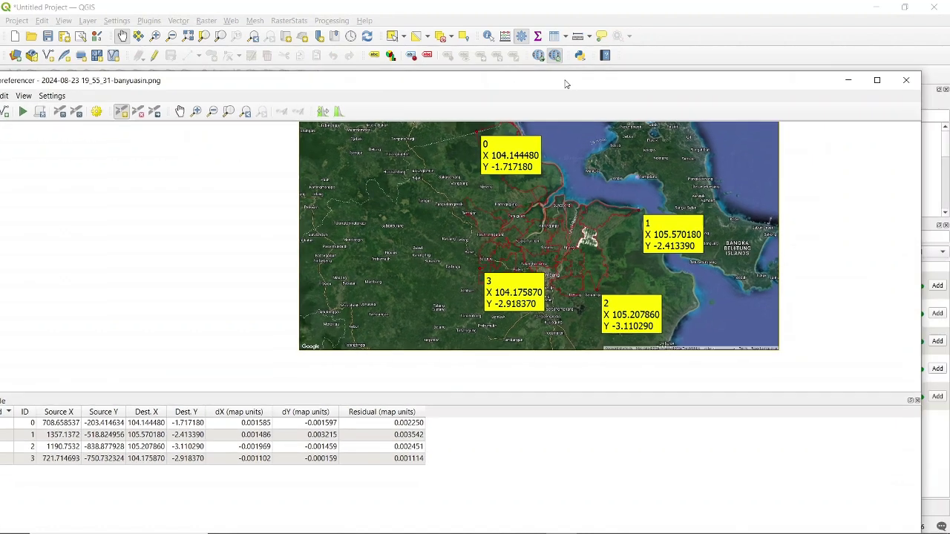
scroll(576, 169, "up", 1)
scroll(576, 169, "down", 1)
scroll(575, 165, "up", 1)
scroll(573, 160, "down", 1)
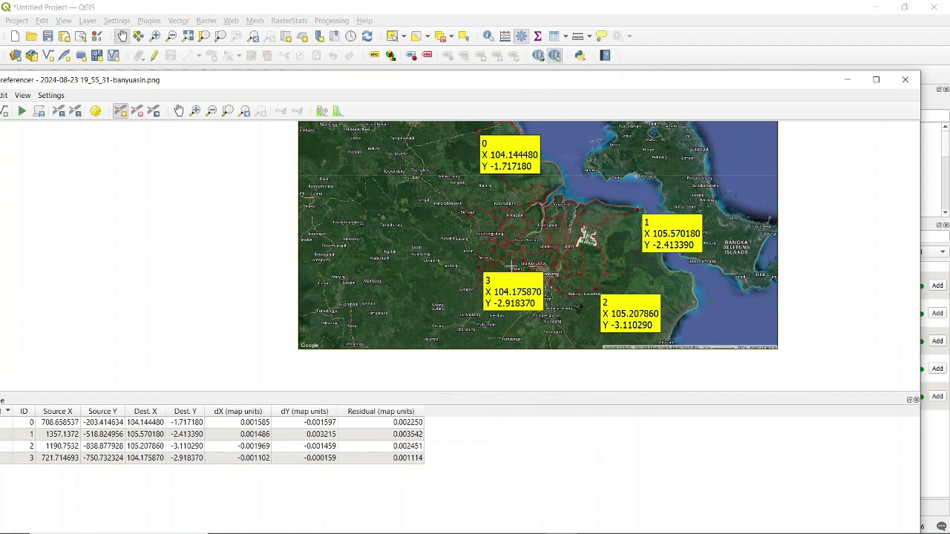
left_click_drag(483, 87, 619, 32)
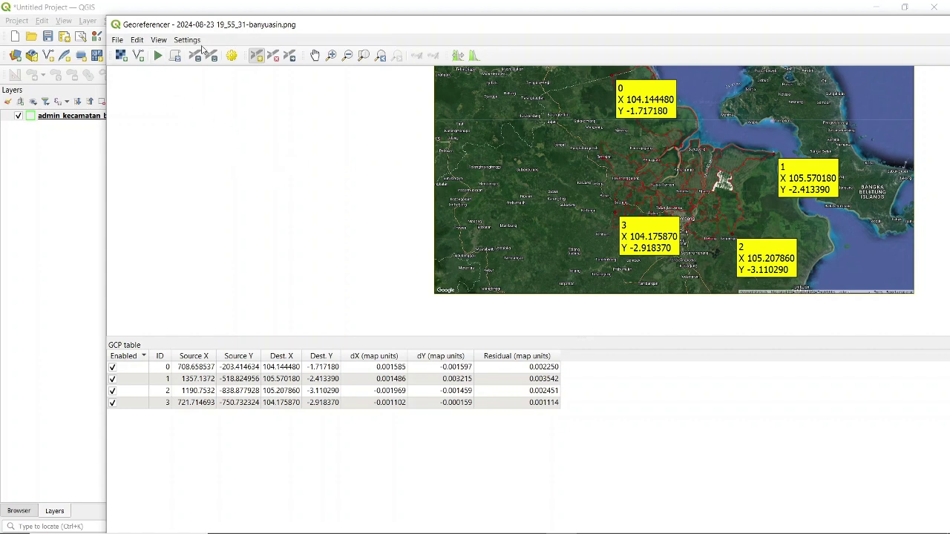
Open the transformation settings and examine the full output file name of the modified TIF.
left_click(187, 40)
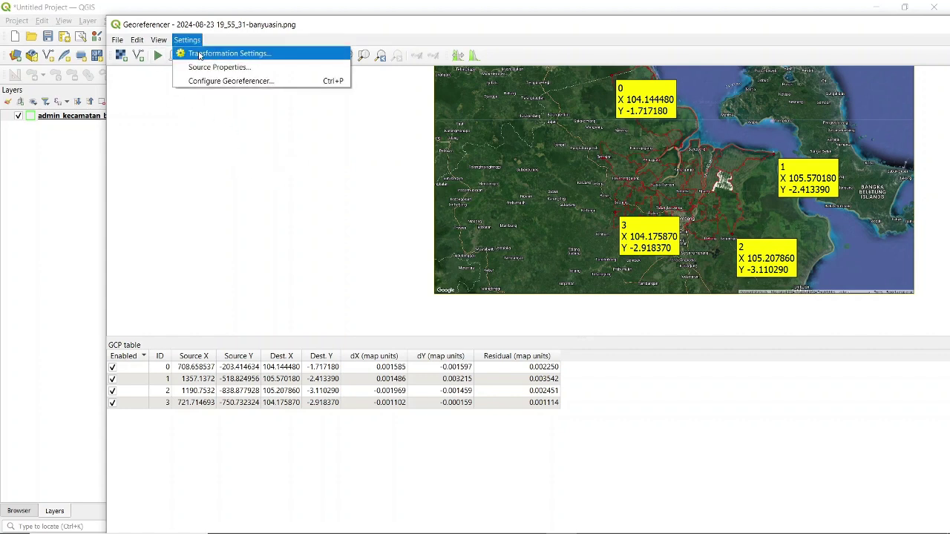
left_click(199, 54)
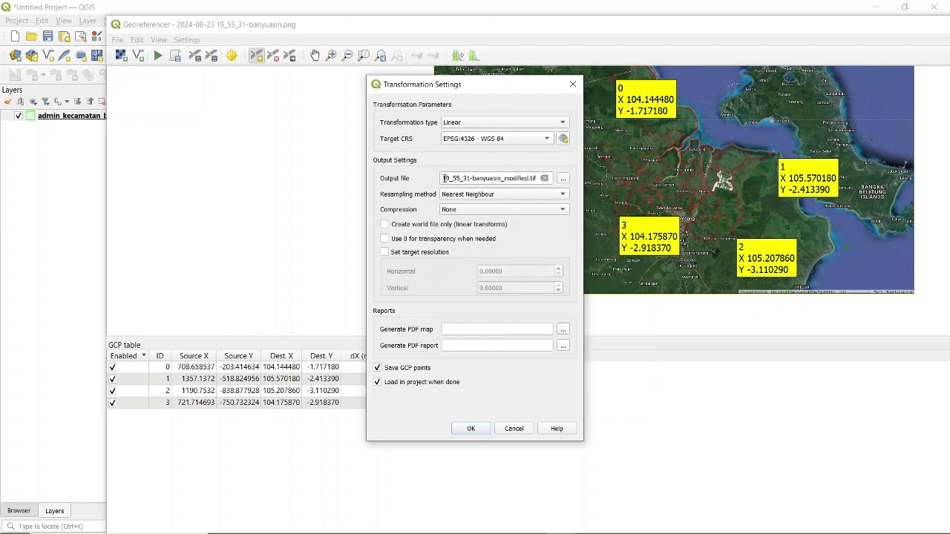
left_click_drag(445, 178, 548, 180)
left_click(460, 180)
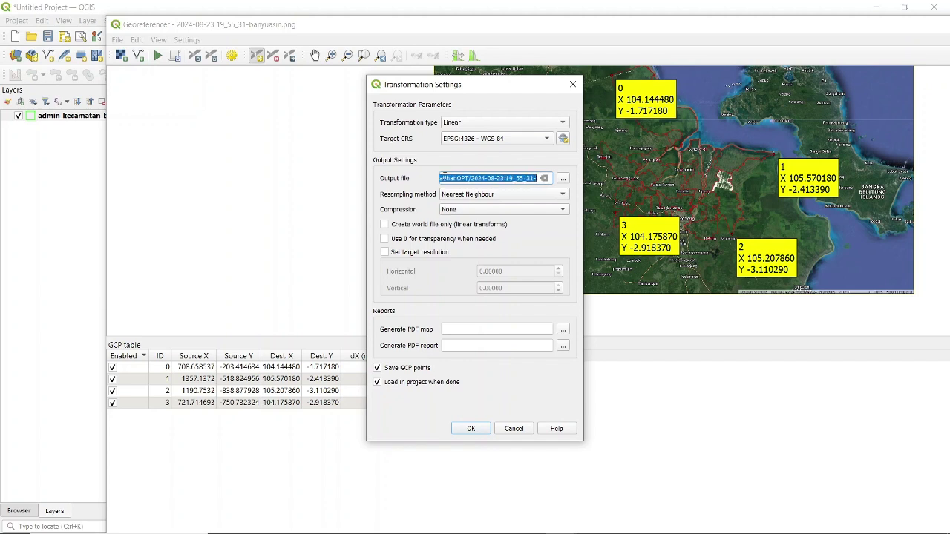
mouse_move(507, 178)
left_mouse_down()
mouse_move(553, 180)
mouse_move(517, 181)
left_mouse_up()
left_click(503, 179)
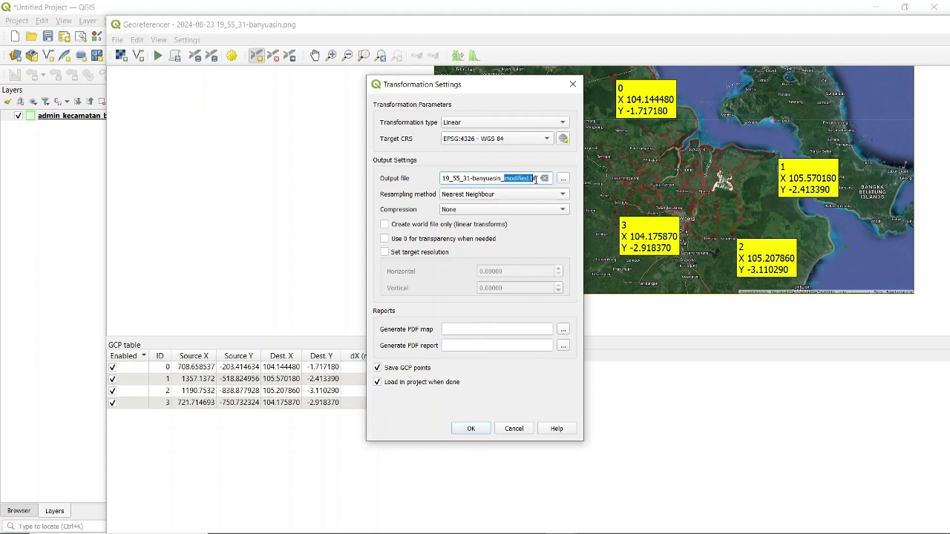
Check the output destination folder and TIF file type, keep the existing output name, and accept the transformation settings.
left_click(563, 180)
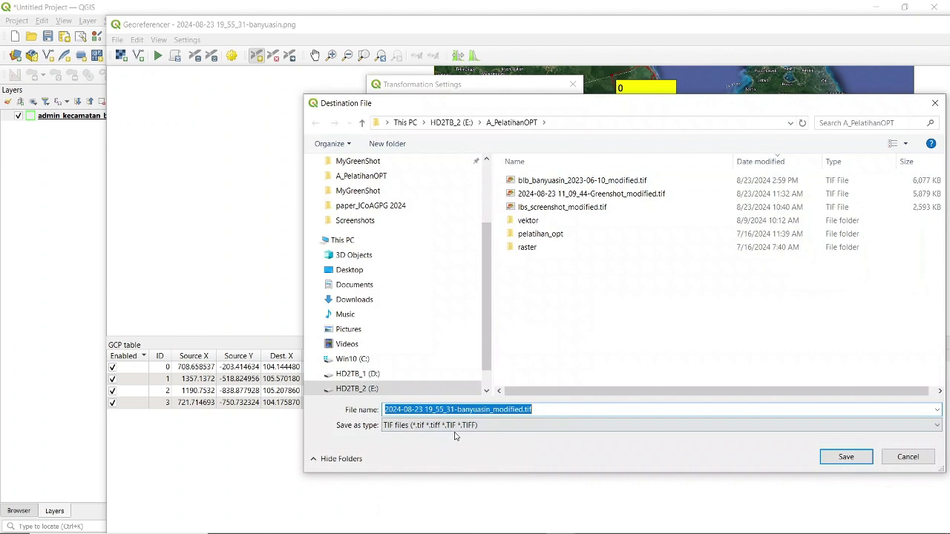
left_click(456, 425)
left_click(454, 427)
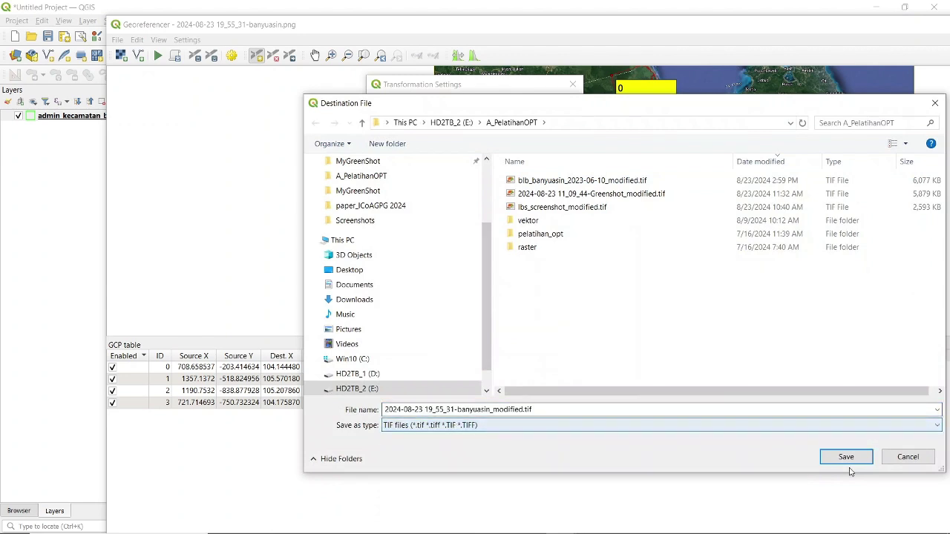
left_click(909, 457)
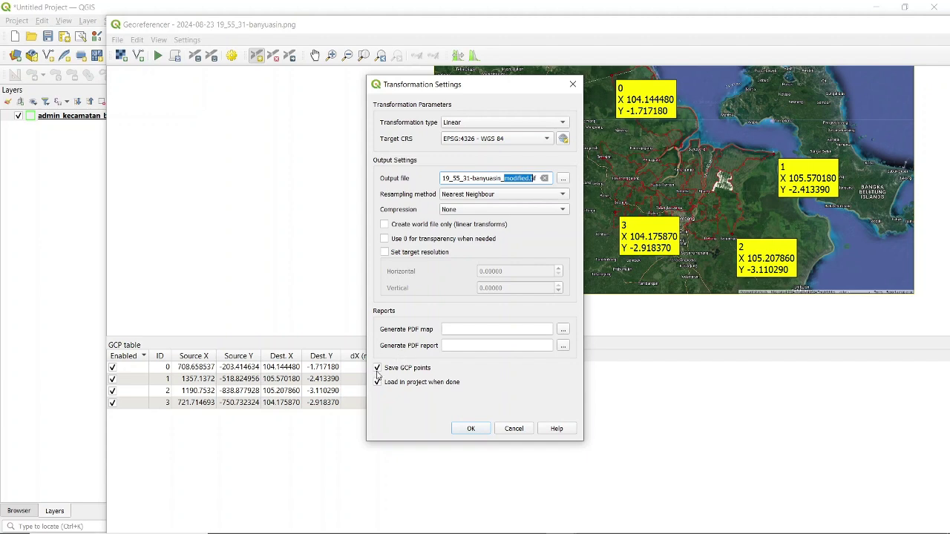
left_click(470, 428)
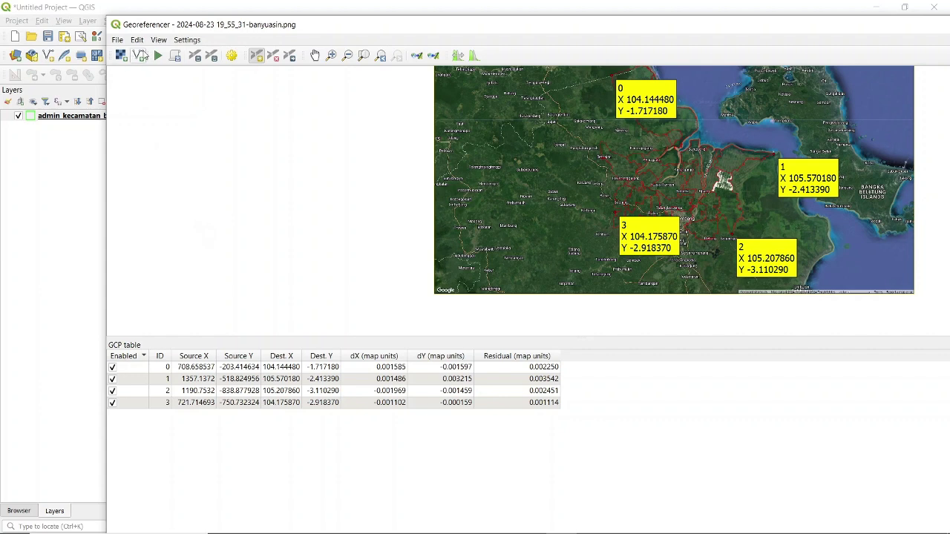
Reopen the transformation settings to recheck the linear type, EPSG:4326 target CRS and load-in-project option, and accept them.
left_click_drag(197, 24, 137, 28)
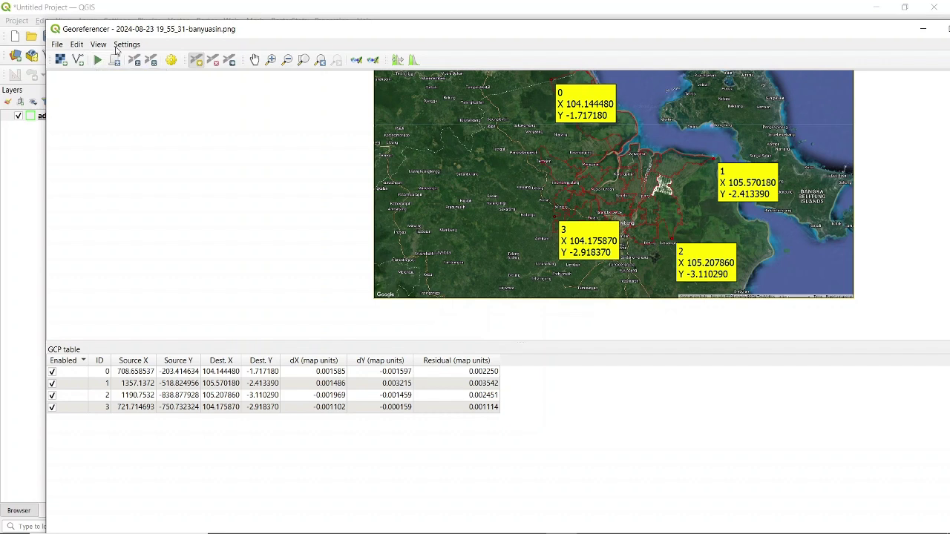
left_click(123, 44)
left_click(124, 58)
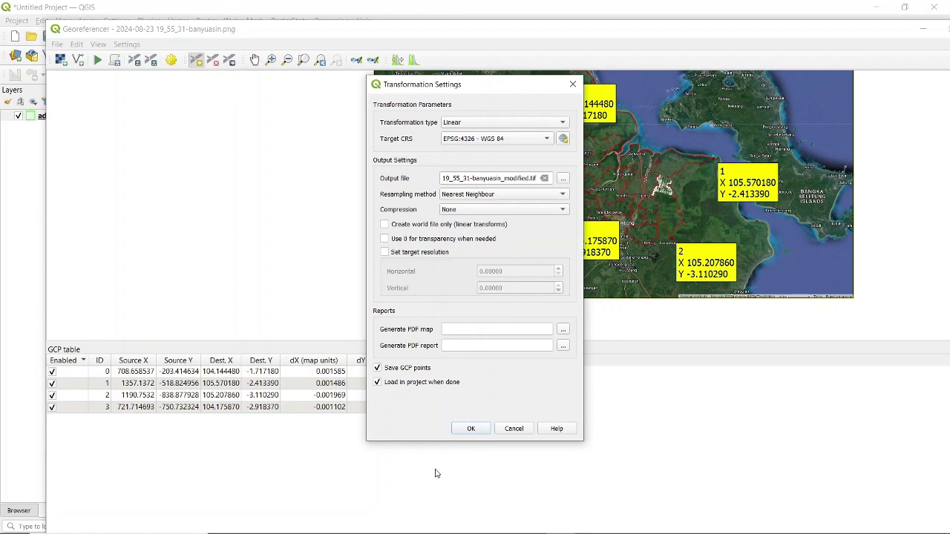
left_click(481, 431)
Shift the Georeferencer window to expose the main QGIS map and start georeferencing the Banyuasin image.
left_click_drag(337, 32, 428, 190)
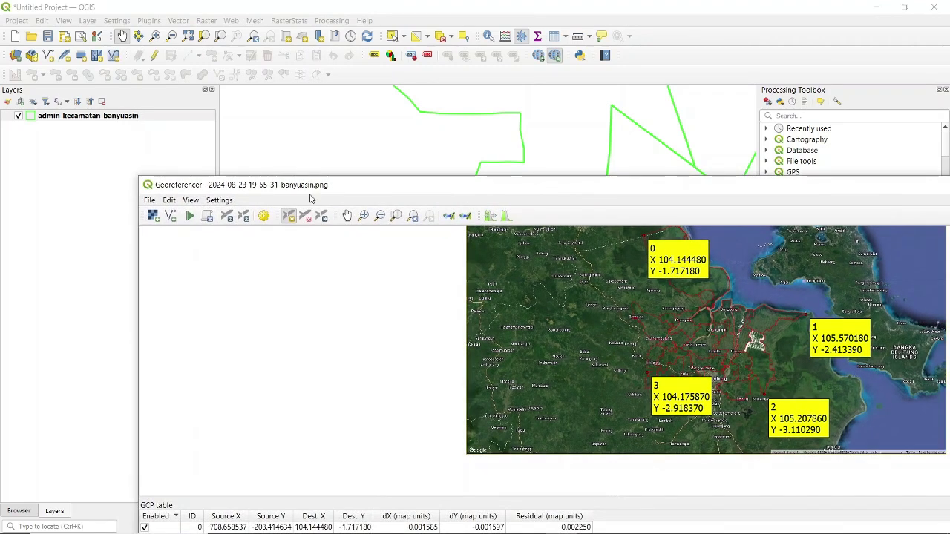
left_click_drag(354, 186, 329, 101)
left_click(163, 132)
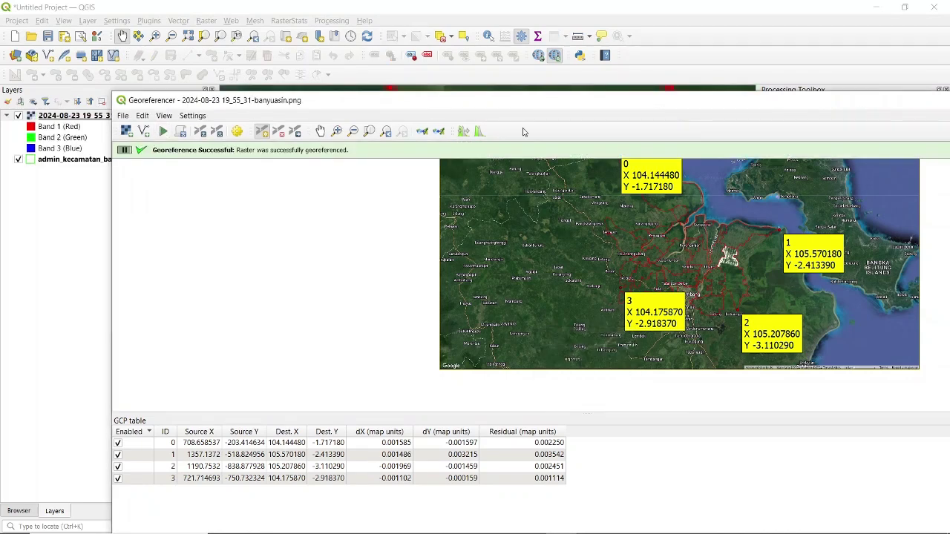
left_click_drag(541, 102, 562, 25)
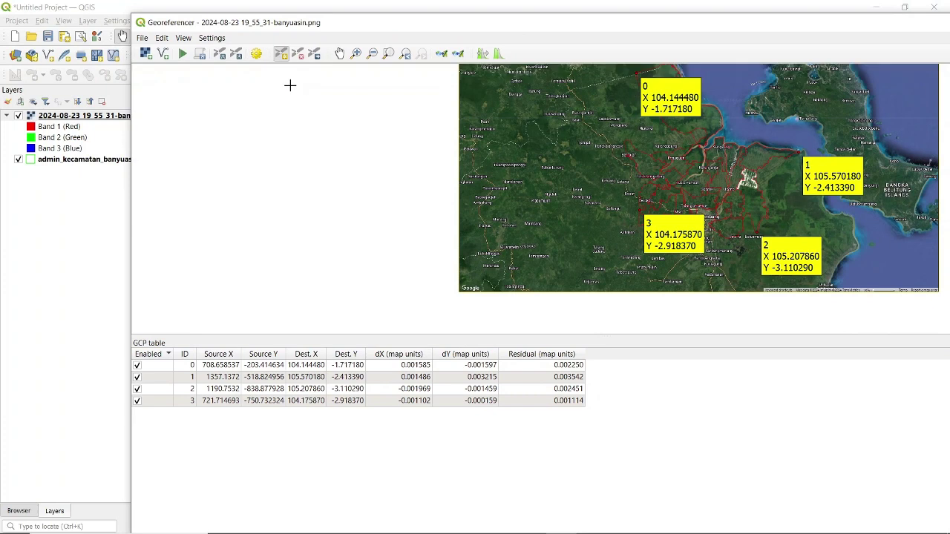
left_click(236, 55)
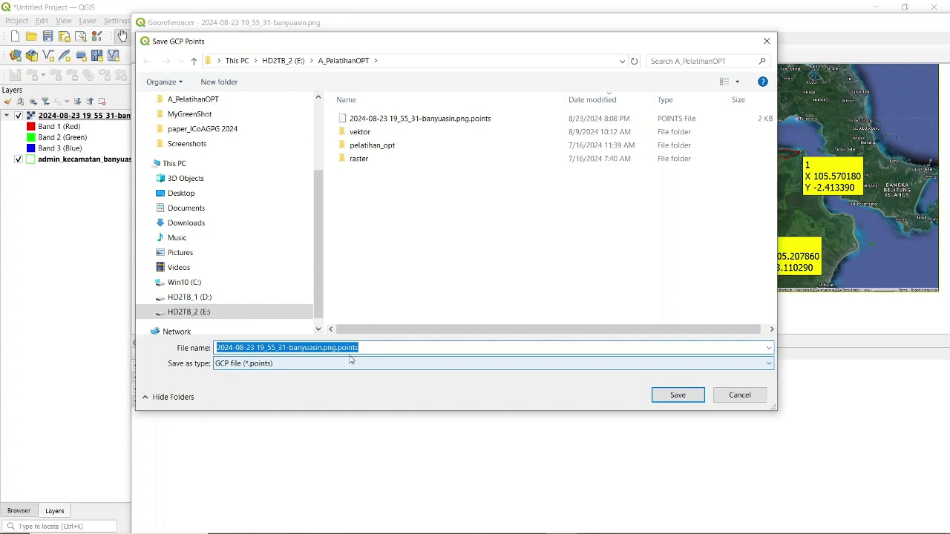
left_click(678, 397)
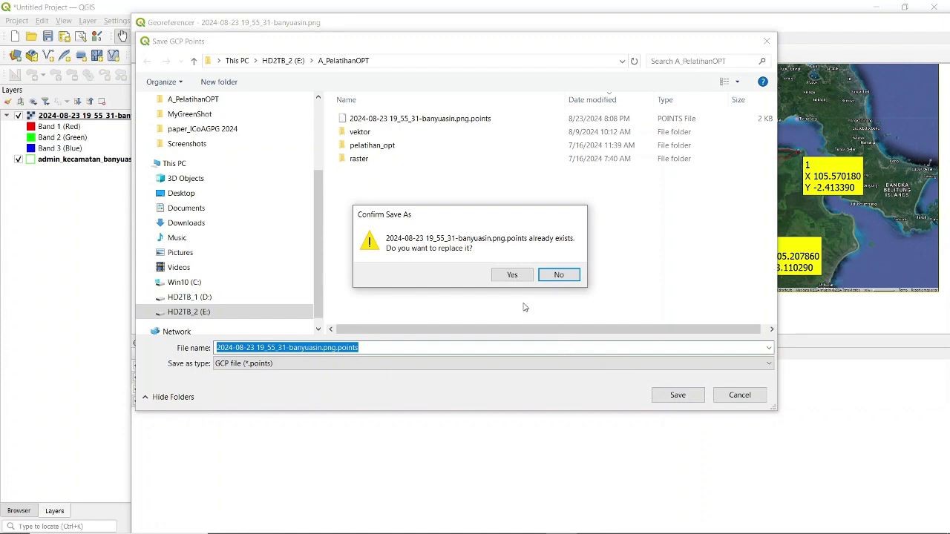
left_click(512, 277)
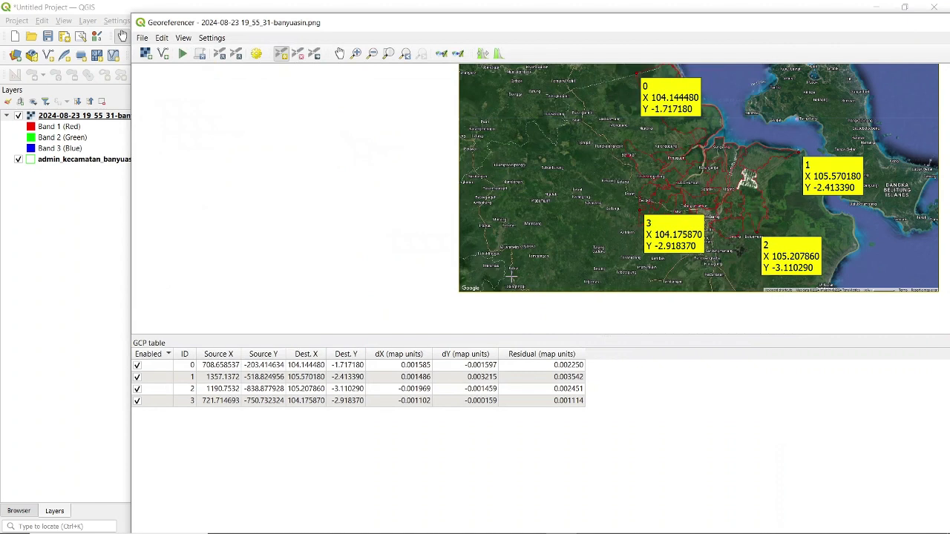
Review the Save GCP points option in the transformation settings and the points file in the save dialog, cancelling both dialogs.
left_click(203, 39)
left_click(210, 52)
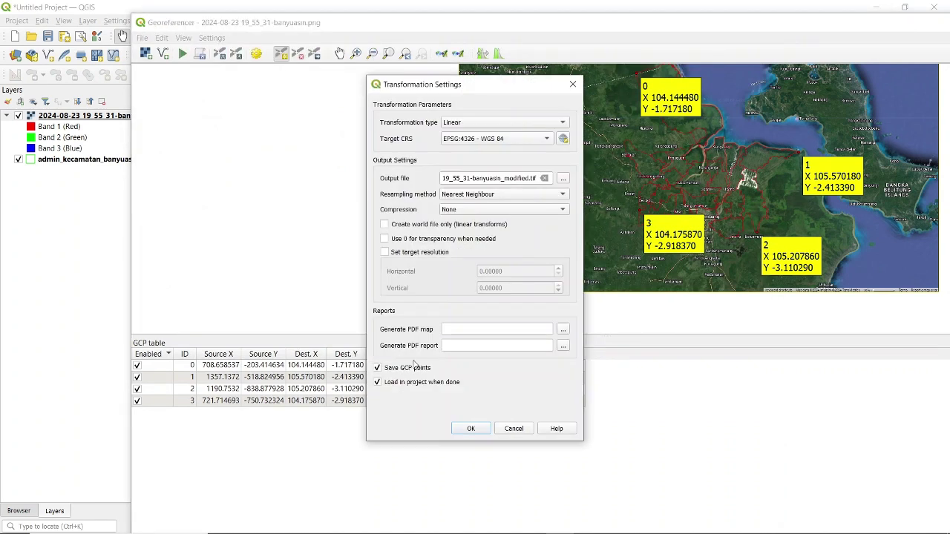
left_click(529, 429)
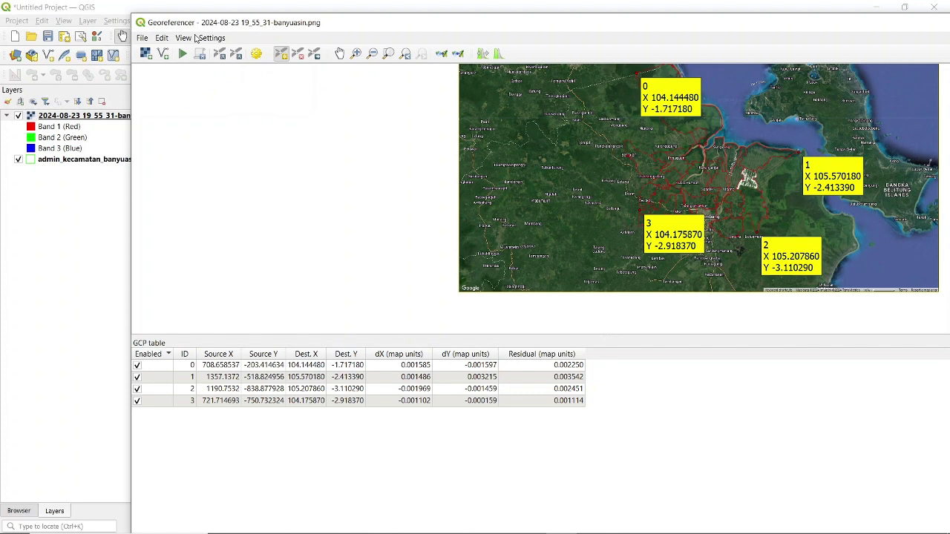
left_click(236, 55)
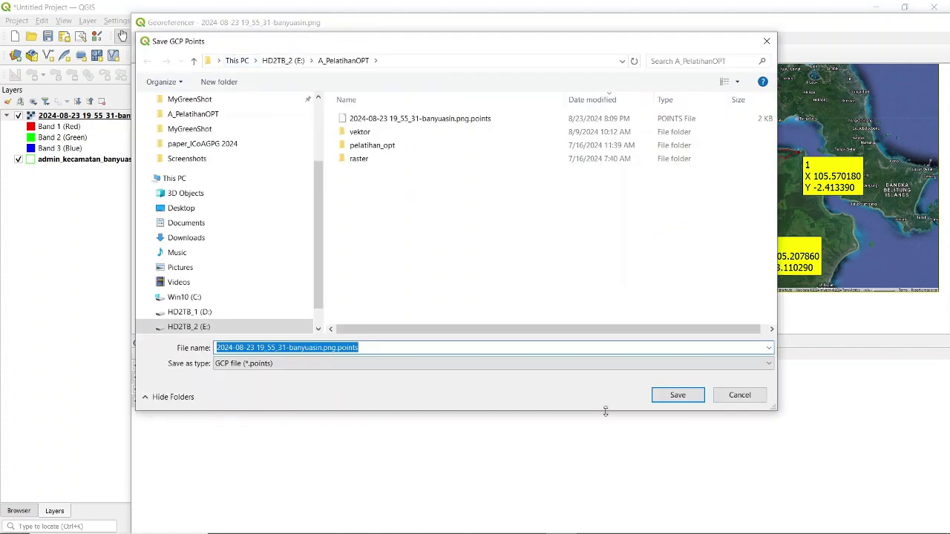
left_click(745, 400)
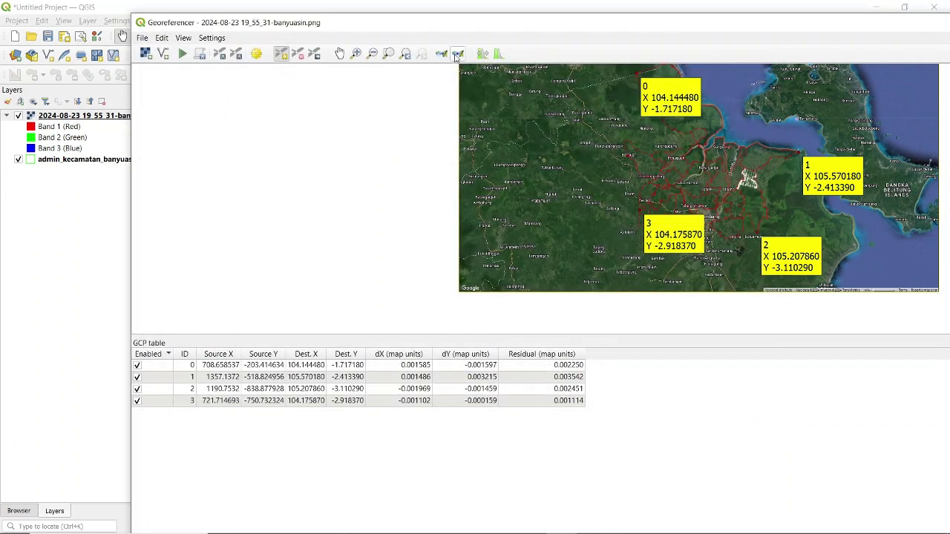
Move the Georeferencer window aside to inspect the georeferenced raster layer in the main QGIS project.
left_click_drag(434, 28, 465, 227)
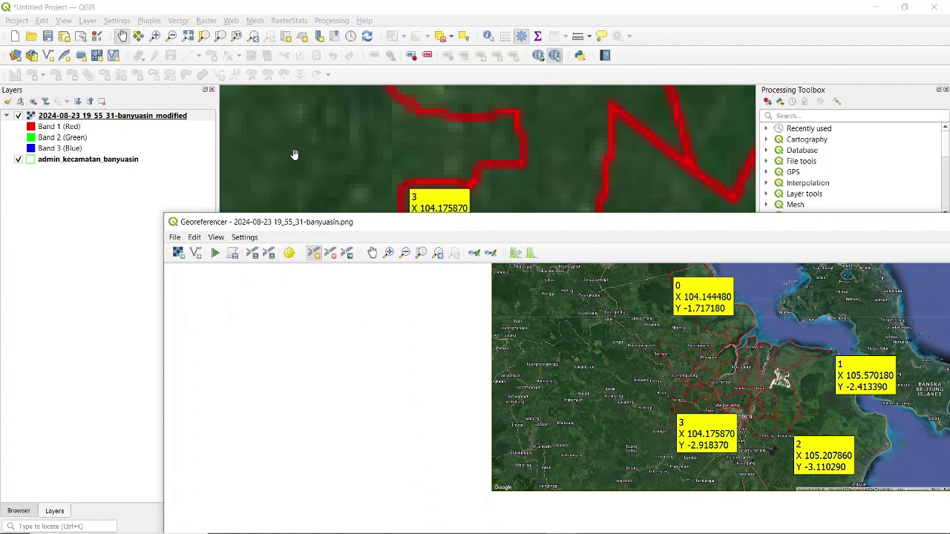
left_click(172, 116)
left_click_drag(651, 220, 452, 172)
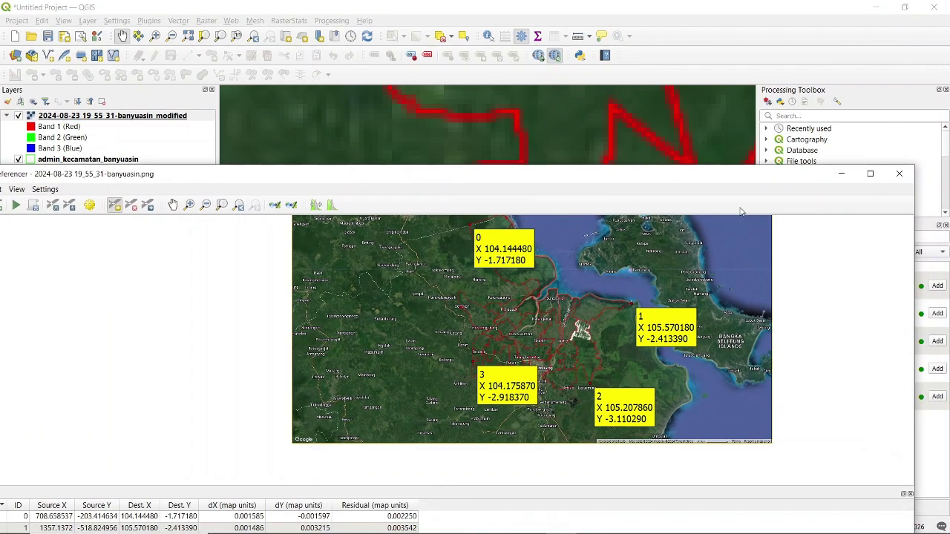
left_click_drag(635, 181, 810, 95)
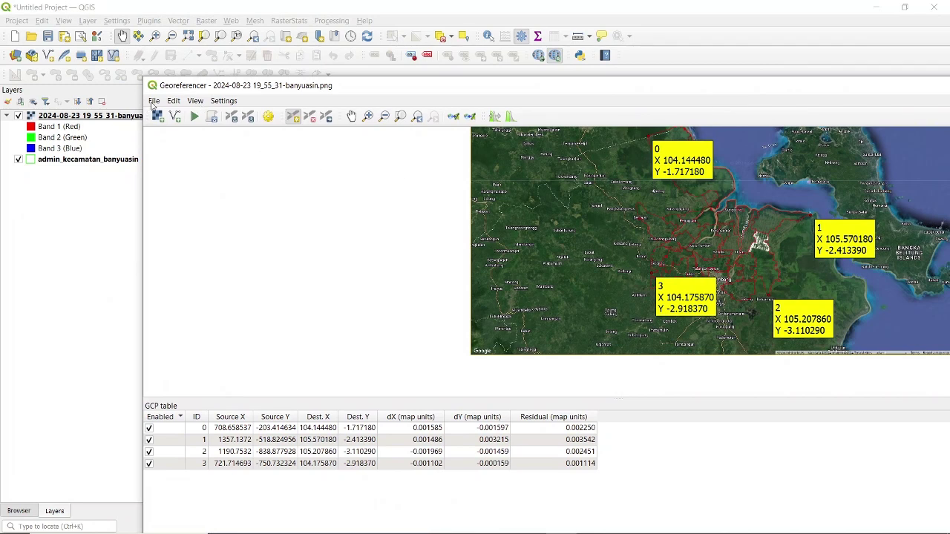
Reset the Georeferencer, clearing all GCP points, and close its window.
left_click(154, 101)
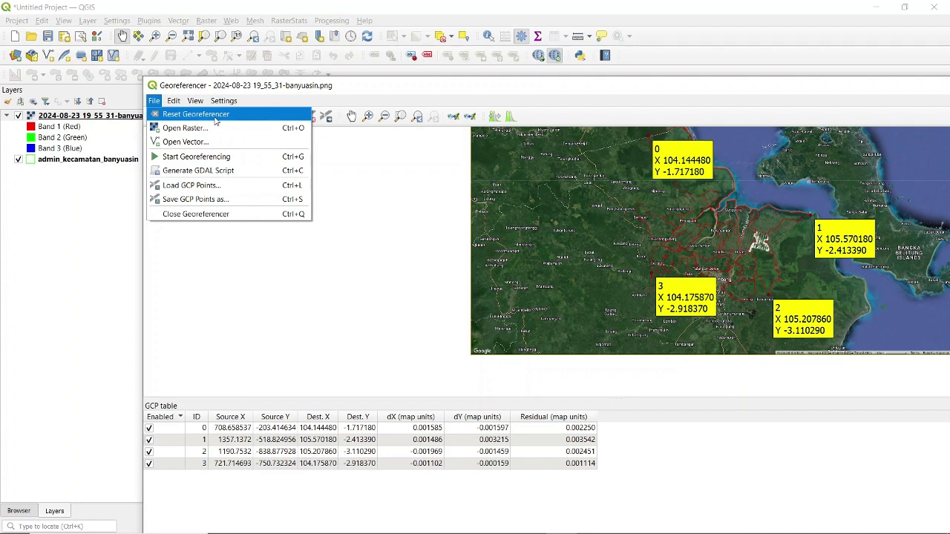
key("Escape")
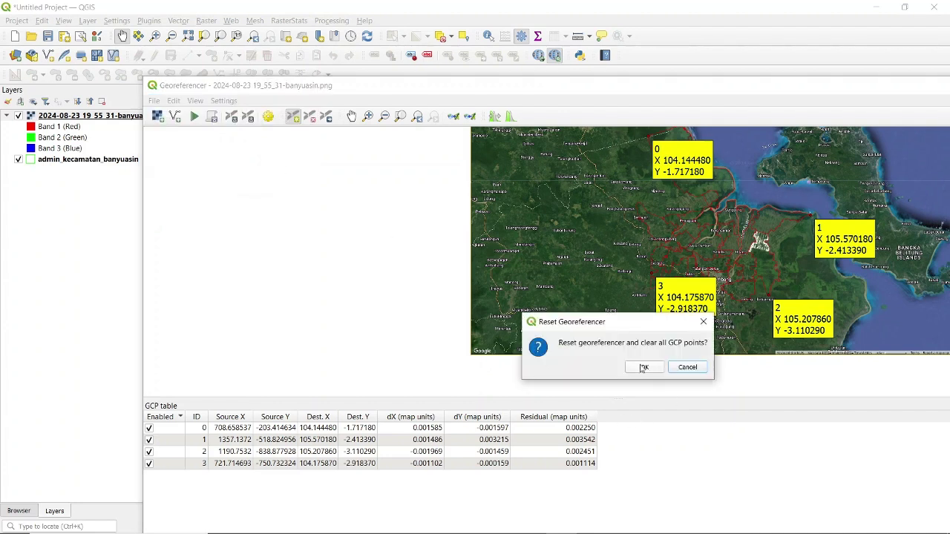
left_click(643, 367)
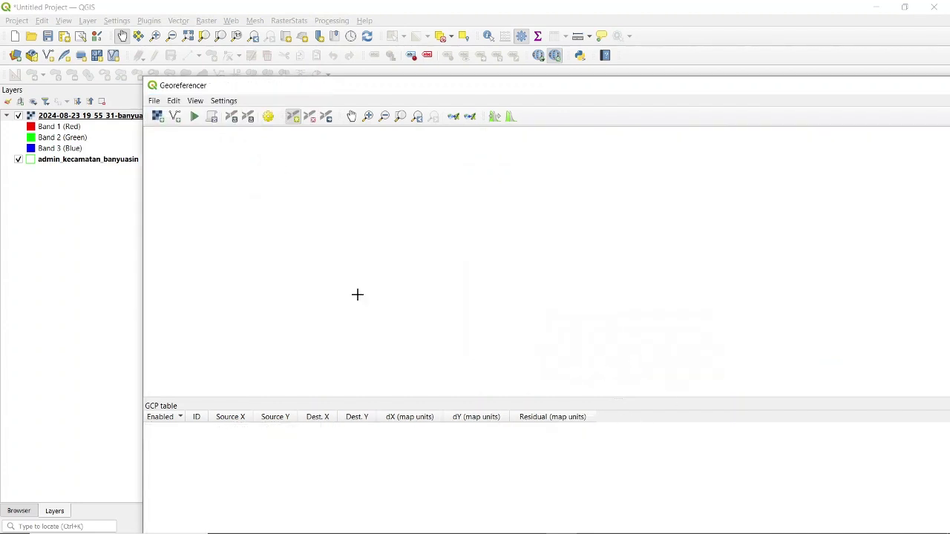
double_click(149, 84)
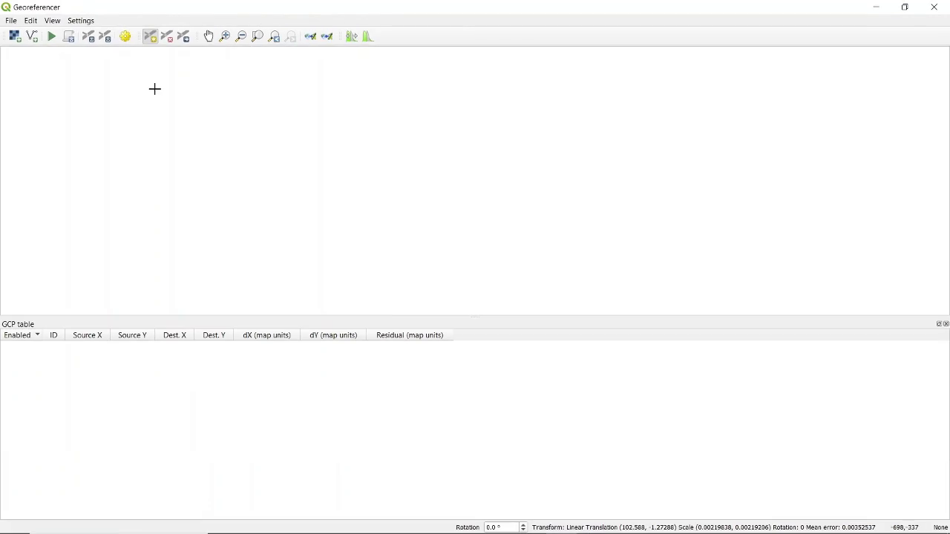
left_click(934, 8)
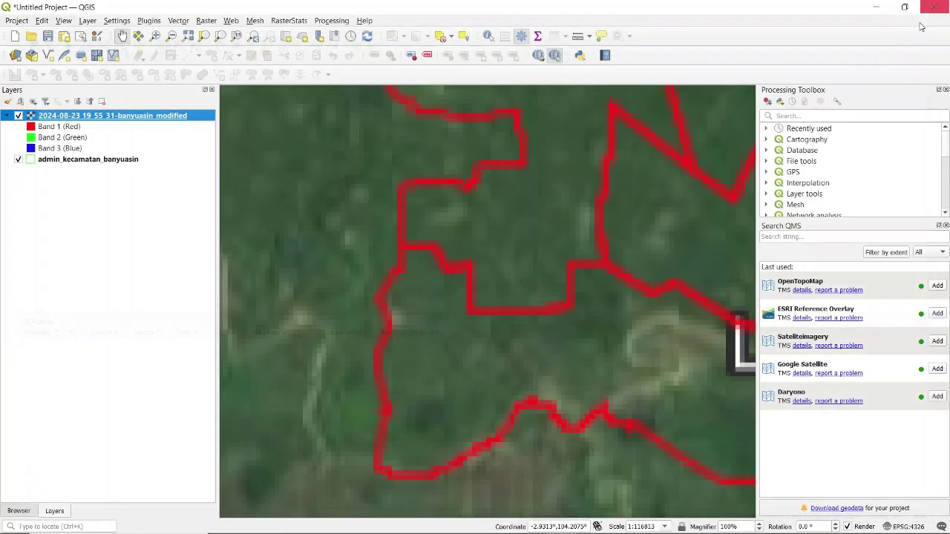
scroll(621, 171, "down", 4)
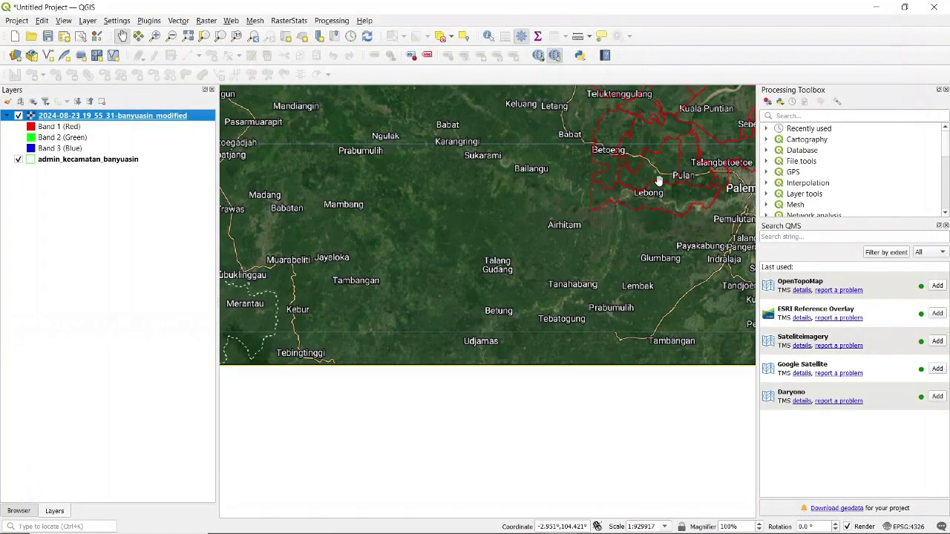
left_click_drag(657, 181, 403, 265)
scroll(490, 236, "down", 2)
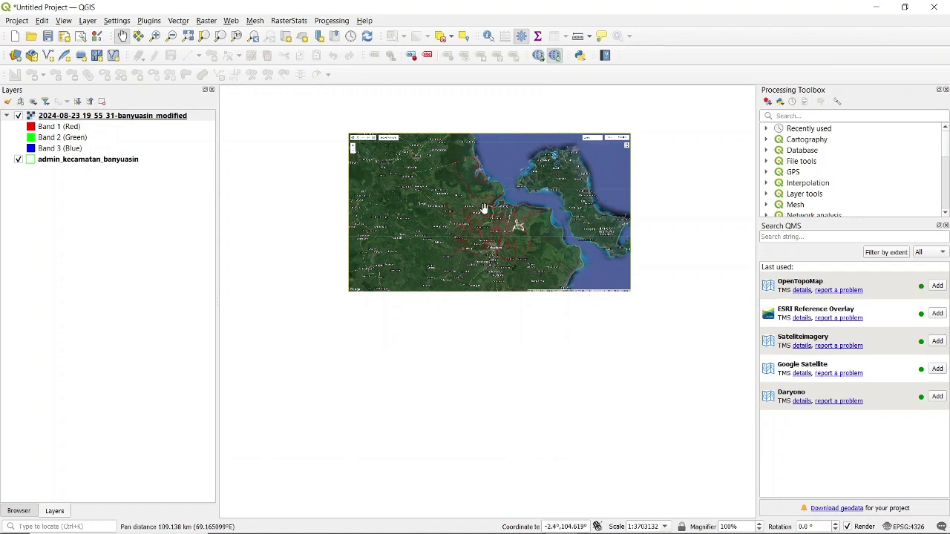
left_click_drag(397, 206, 372, 226)
scroll(445, 222, "up", 1)
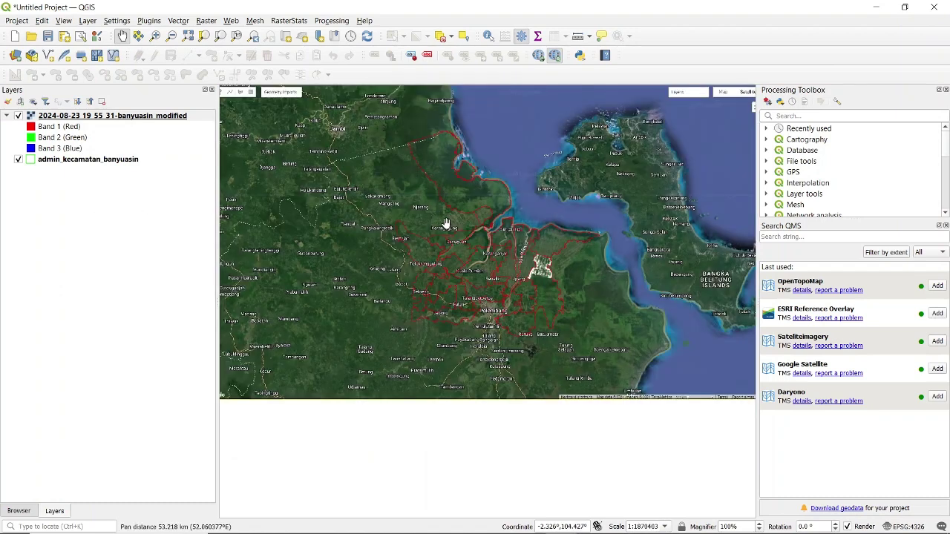
left_click(53, 160)
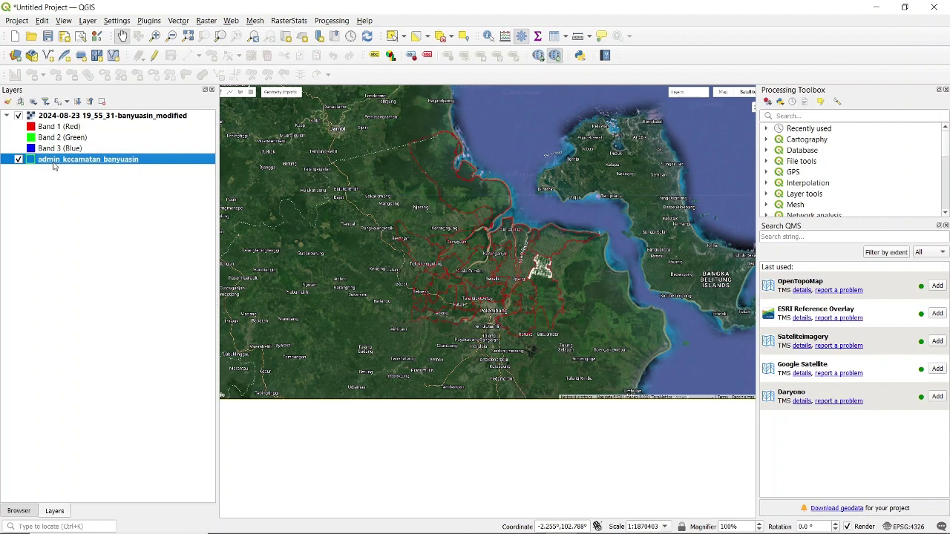
left_click_drag(53, 162, 53, 112)
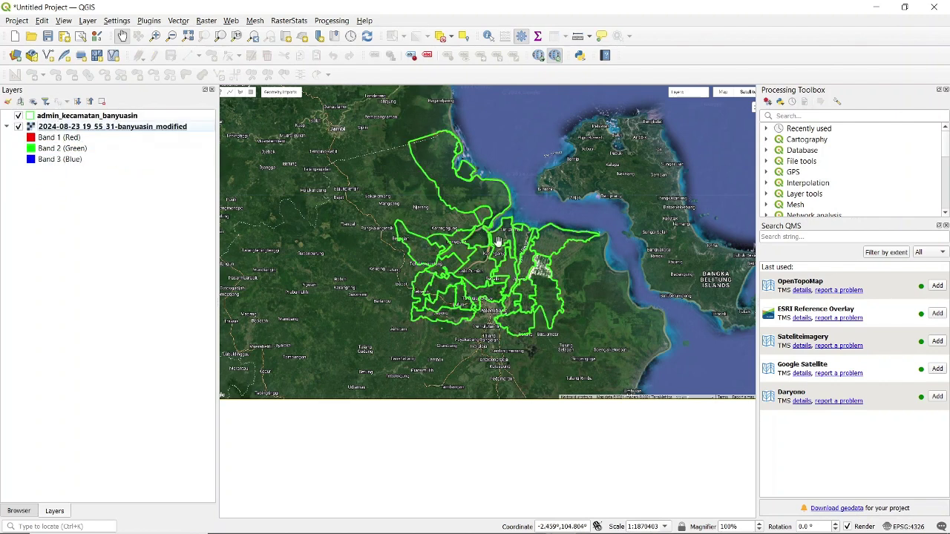
Examine how closely the green boundary lines match the red boundaries in the georeferenced image around Sungsang.
scroll(498, 241, "up", 2)
scroll(491, 231, "up", 2)
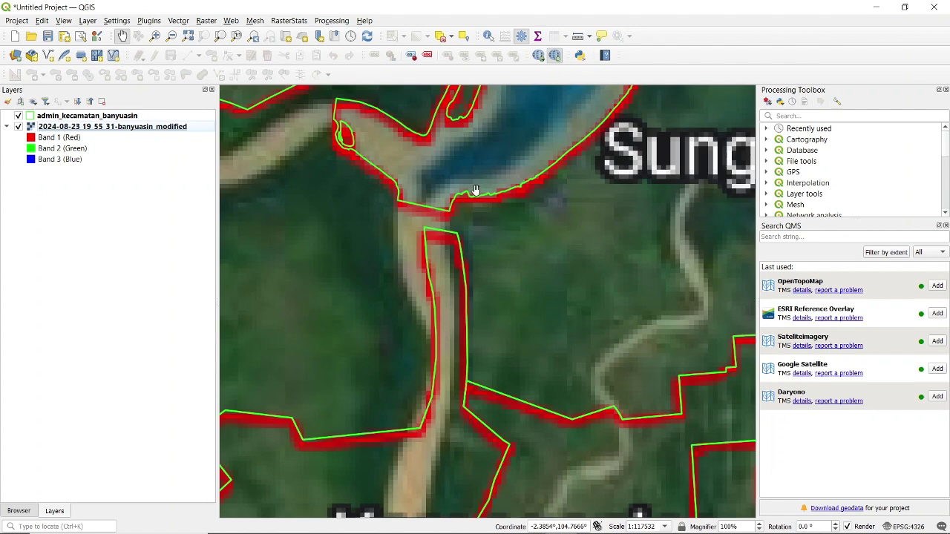
scroll(478, 190, "down", 4)
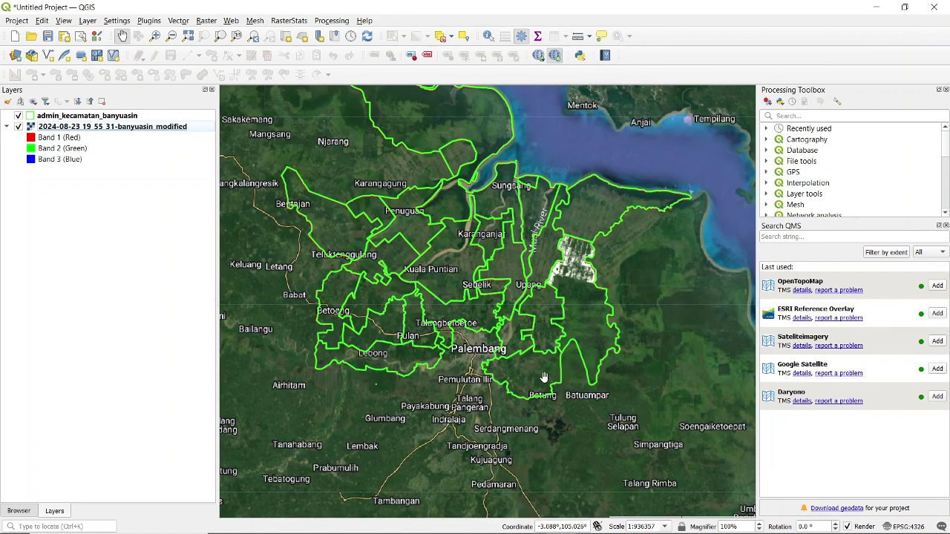
Examine how well the green district boundaries match the red boundaries in the georeferenced image around Sebelik, Upang and Palembang.
scroll(501, 293, "up", 3)
scroll(501, 294, "down", 3)
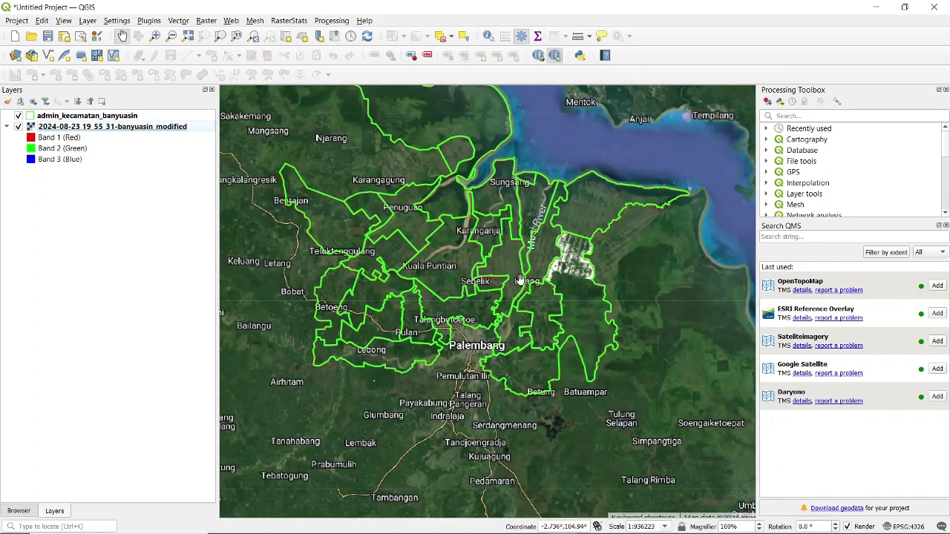
scroll(519, 279, "down", 1)
scroll(504, 272, "up", 3)
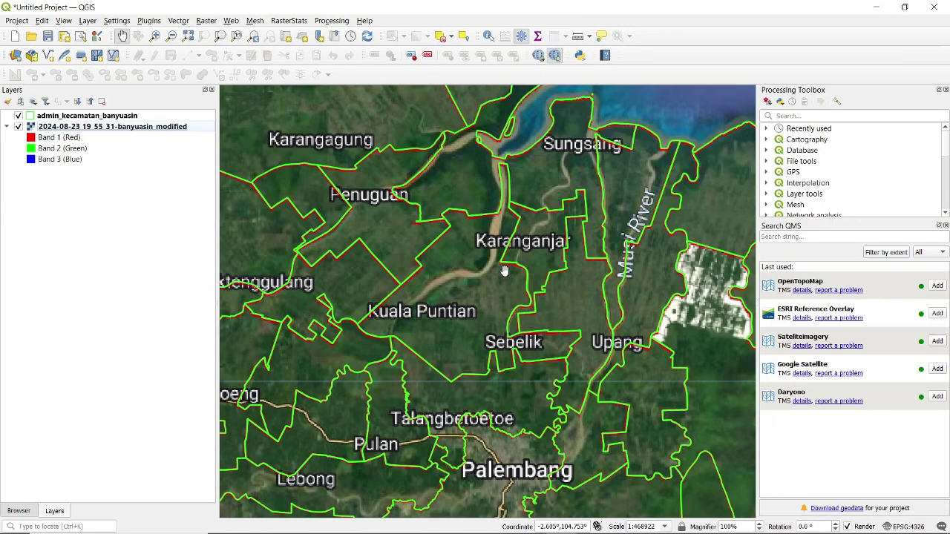
scroll(501, 267, "down", 1)
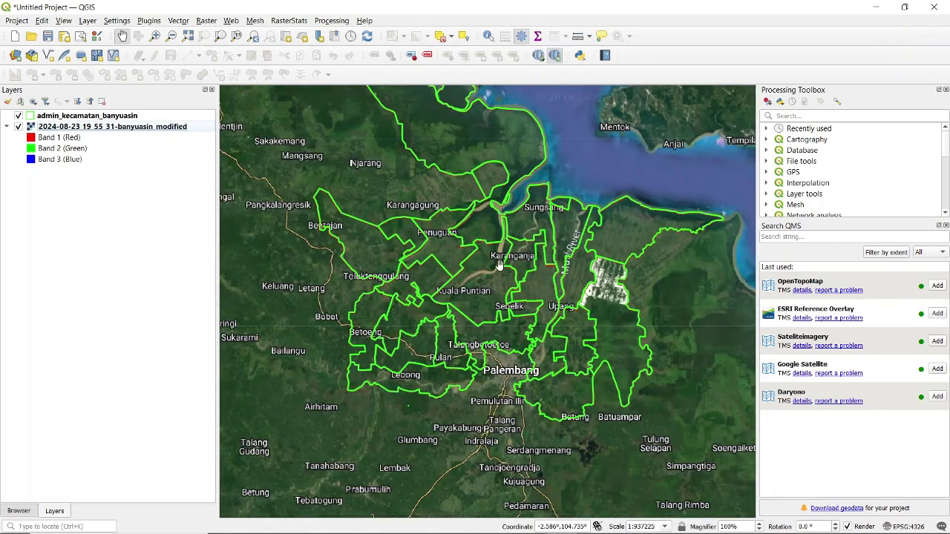
scroll(501, 305, "up", 2)
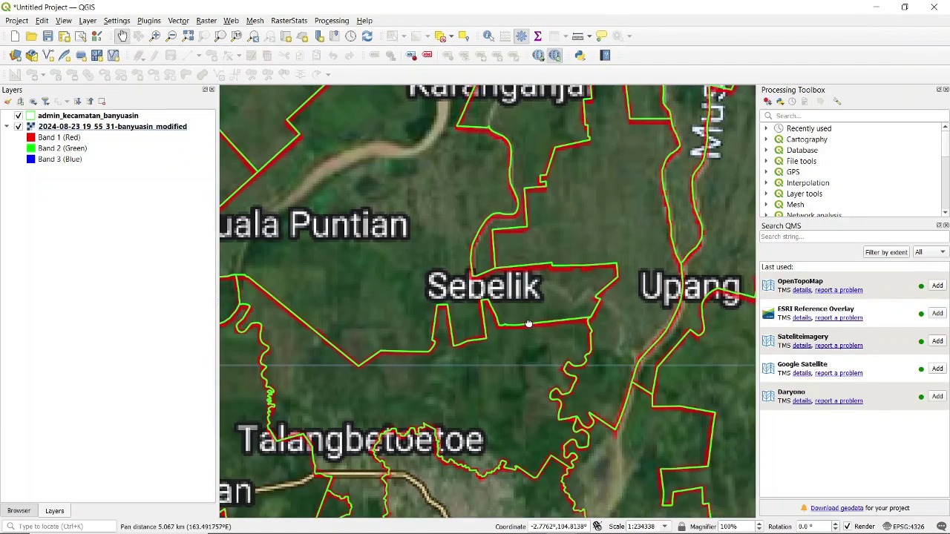
left_click_drag(564, 395, 564, 269)
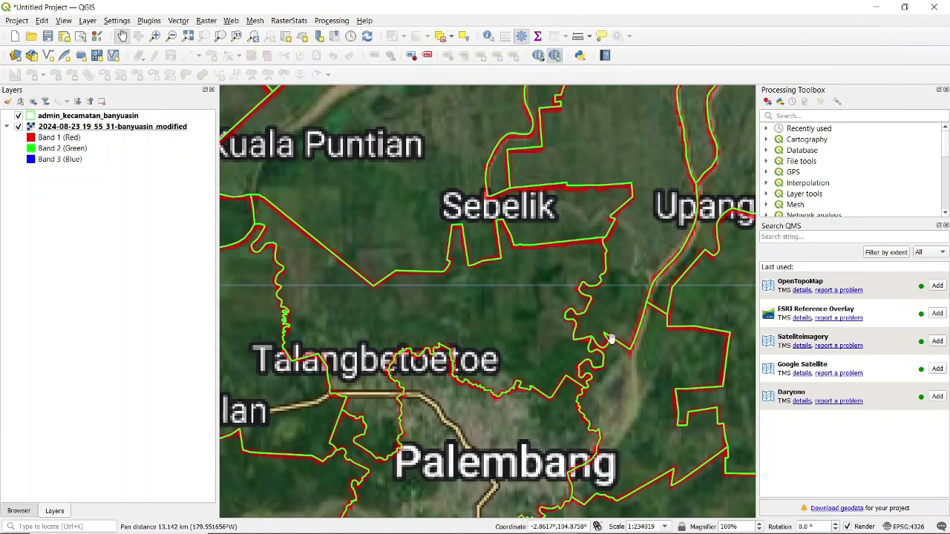
scroll(607, 223, "up", 2)
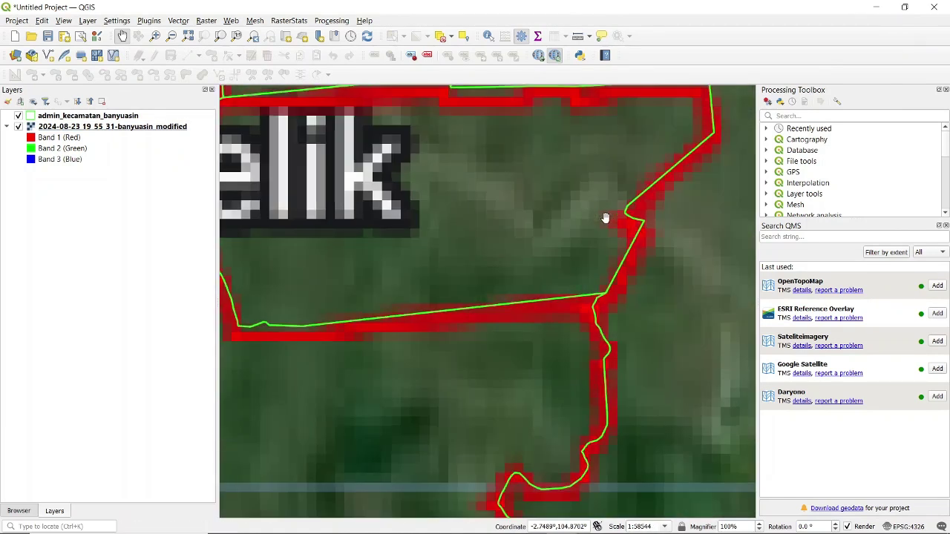
scroll(605, 218, "down", 3)
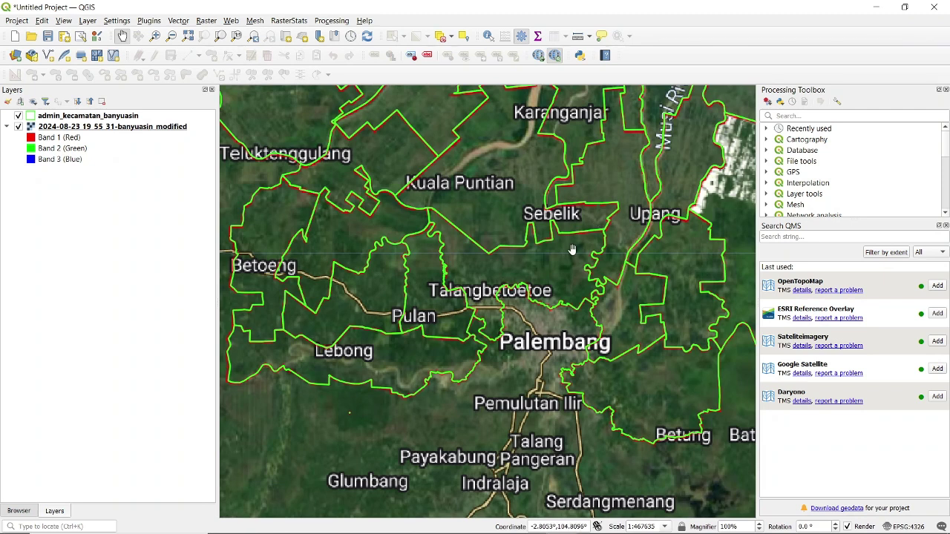
scroll(573, 248, "down", 2)
scroll(576, 245, "up", 4)
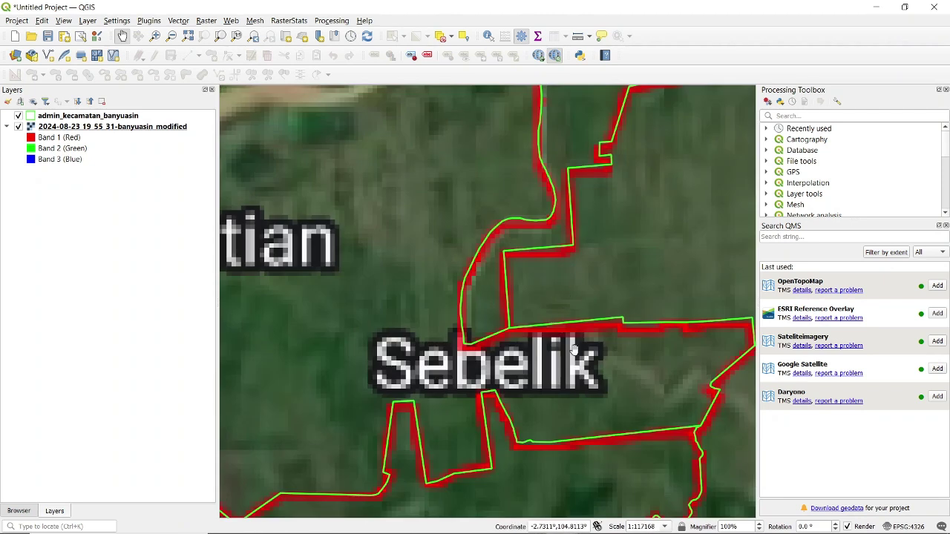
left_click_drag(664, 356, 545, 277)
scroll(546, 282, "down", 2)
scroll(546, 282, "down", 2)
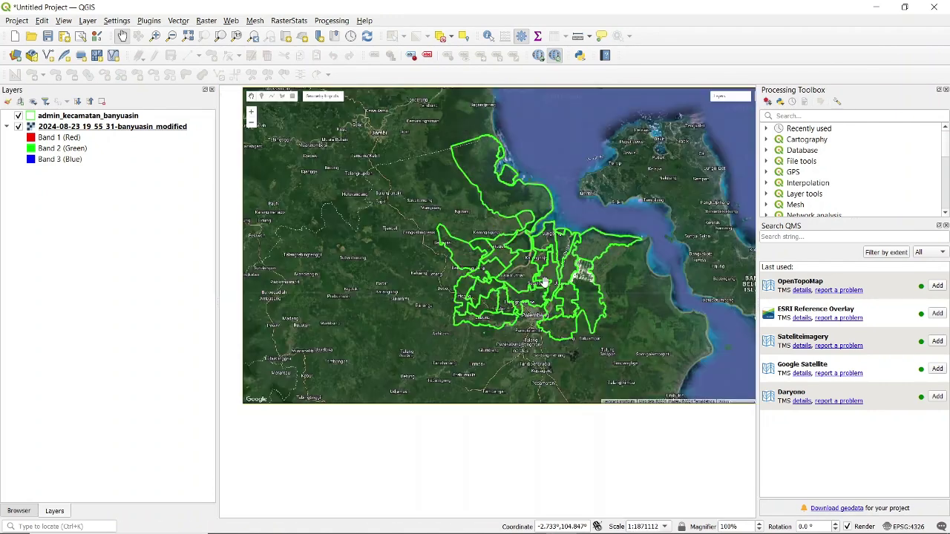
mouse_move(479, 257)
left_mouse_down()
mouse_move(423, 279)
mouse_move(454, 237)
mouse_move(481, 251)
mouse_move(468, 245)
left_mouse_up()
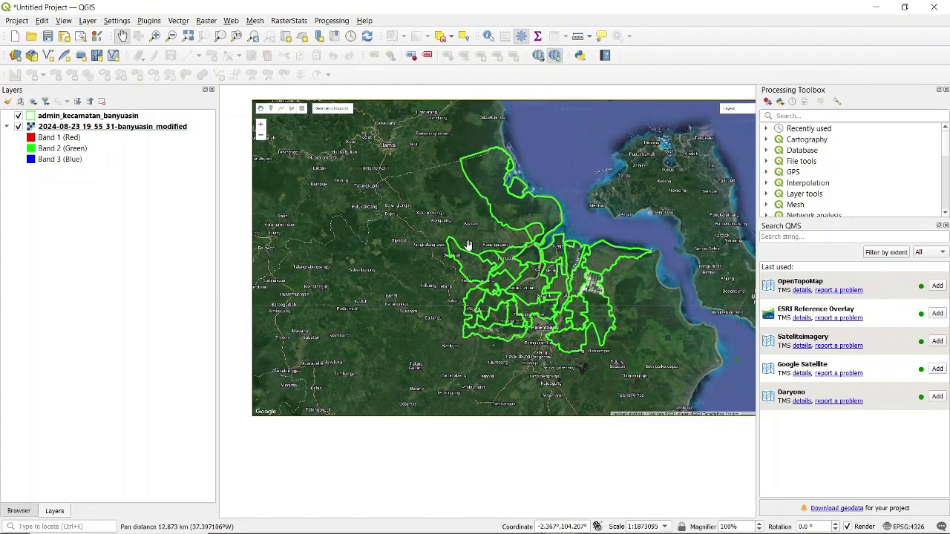
left_click(119, 127)
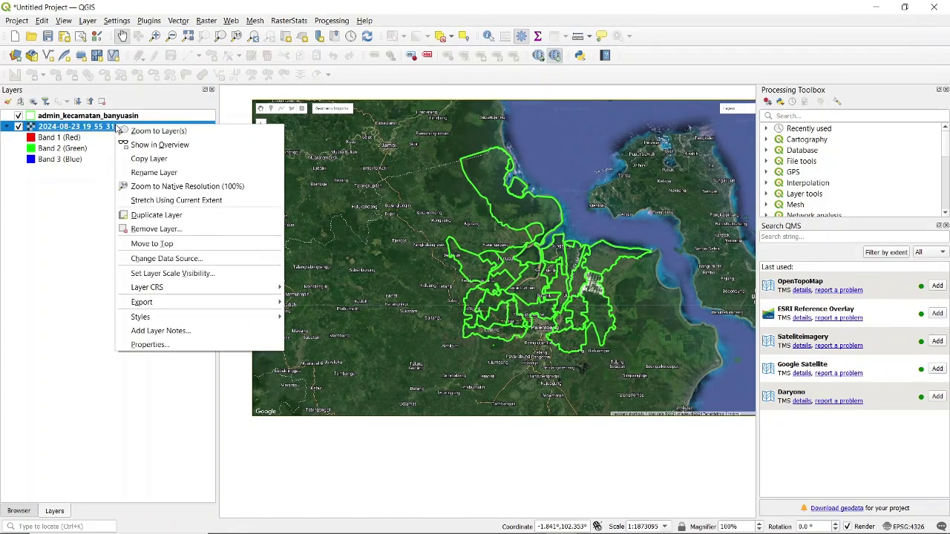
left_click(167, 346)
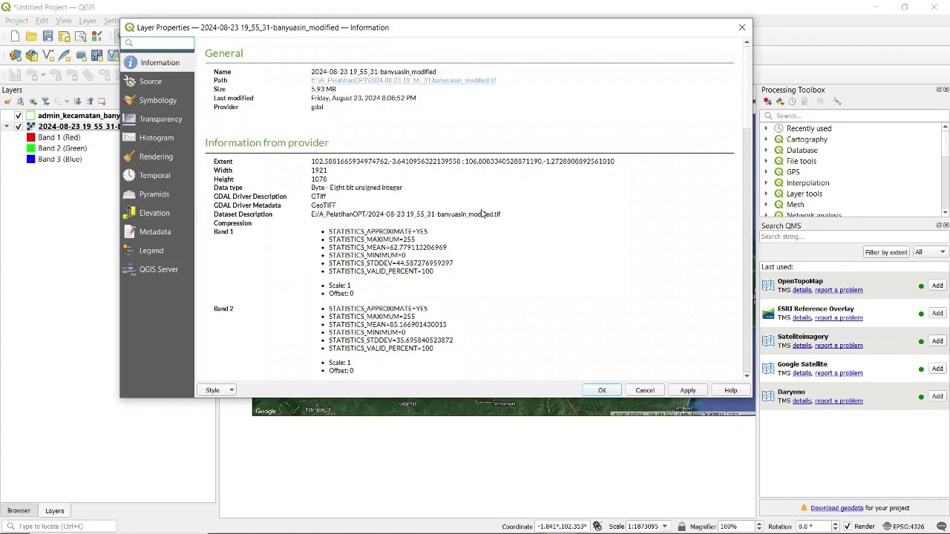
scroll(457, 200, "down", 5)
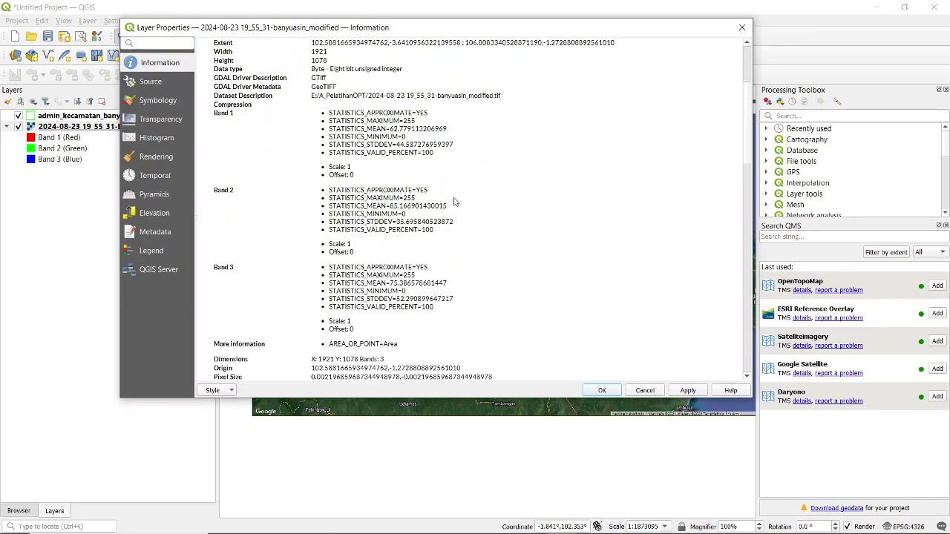
scroll(445, 194, "down", 2)
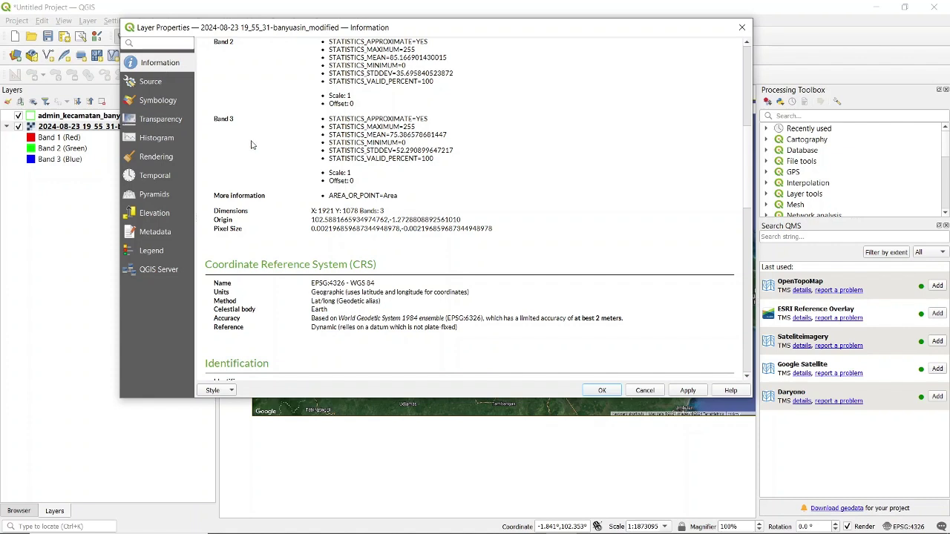
scroll(401, 215, "down", 1)
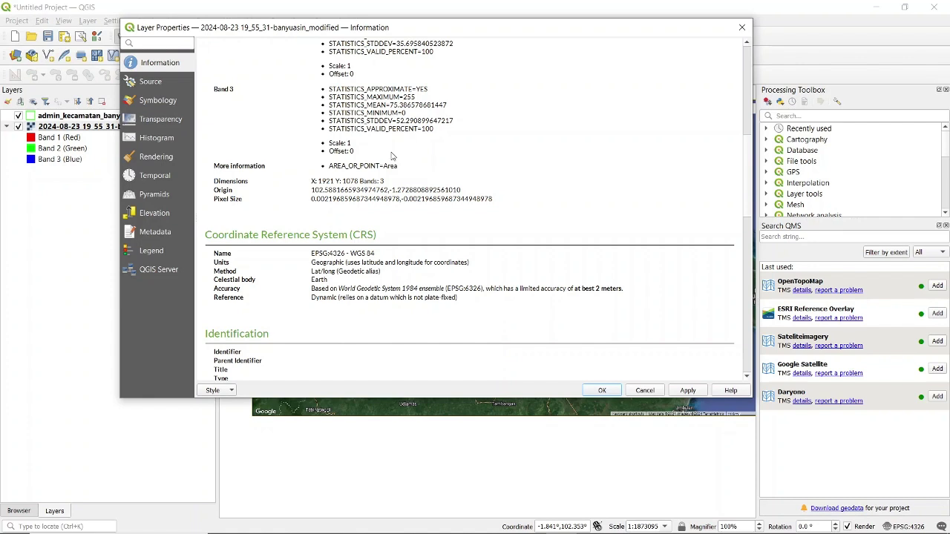
left_click(645, 391)
mouse_move(501, 527)
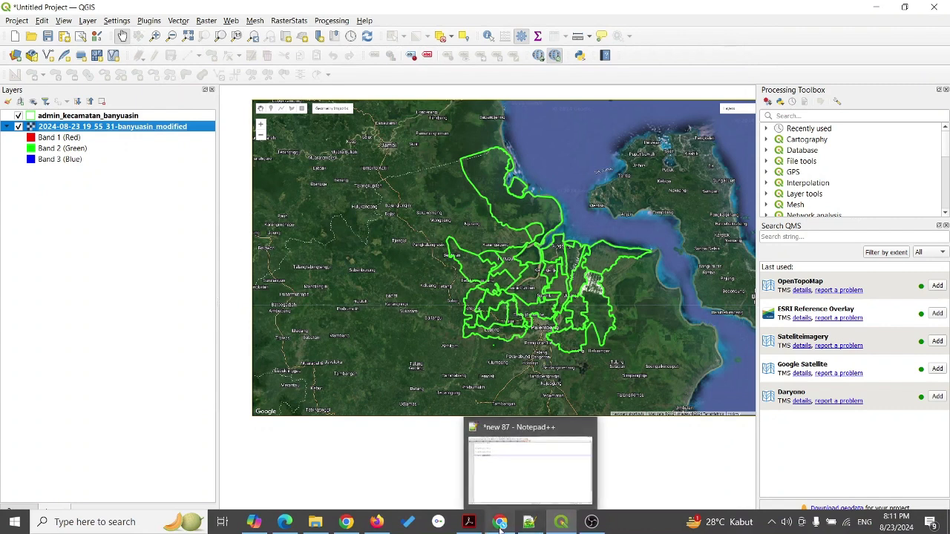
left_click(316, 525)
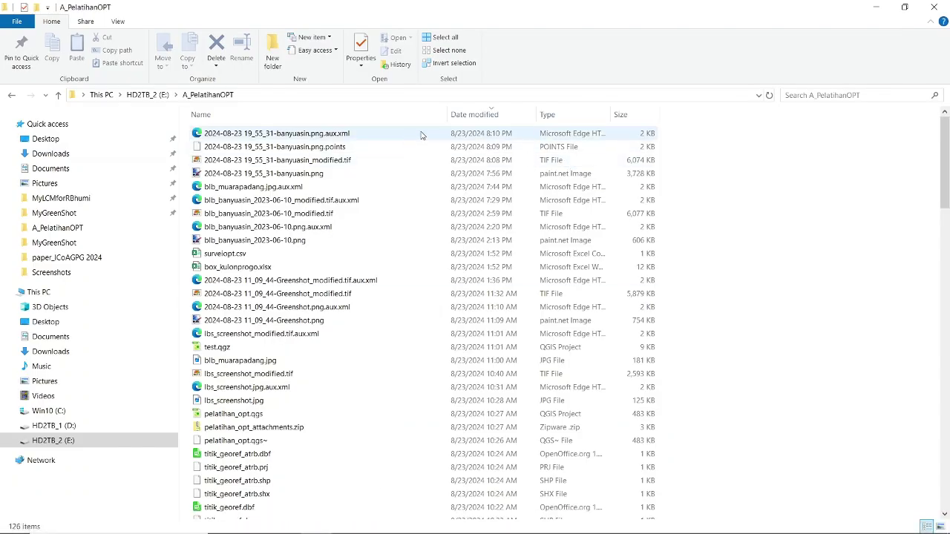
left_click(384, 177)
left_click(905, 6)
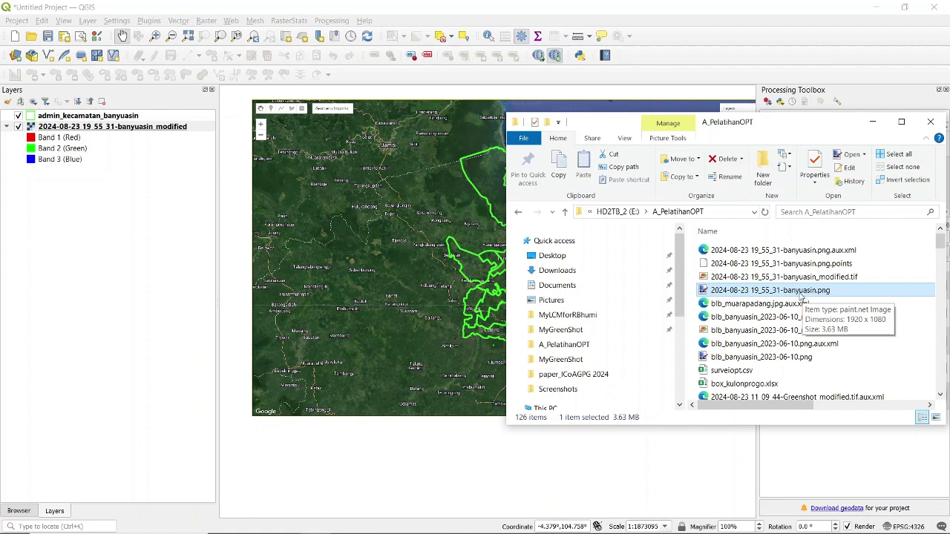
left_click_drag(796, 294, 345, 278)
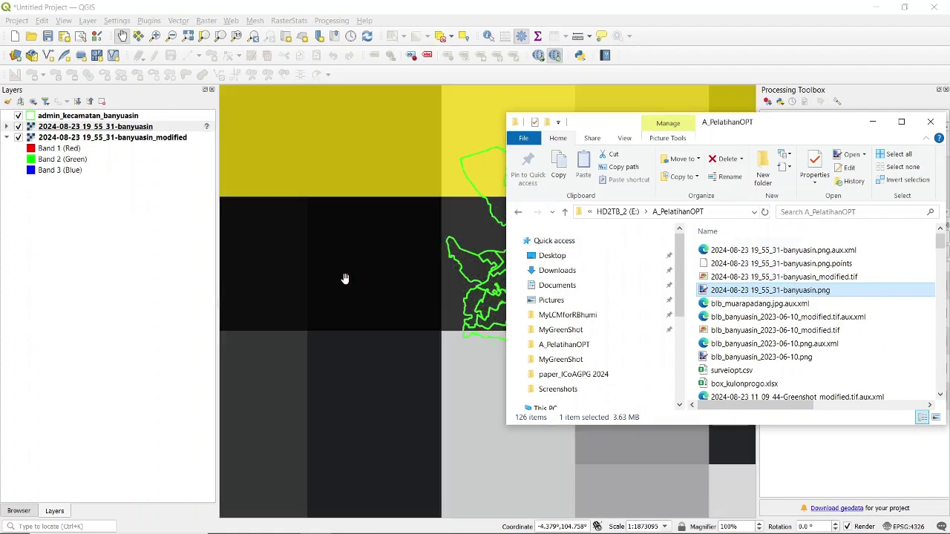
left_click(873, 121)
scroll(511, 231, "down", 5)
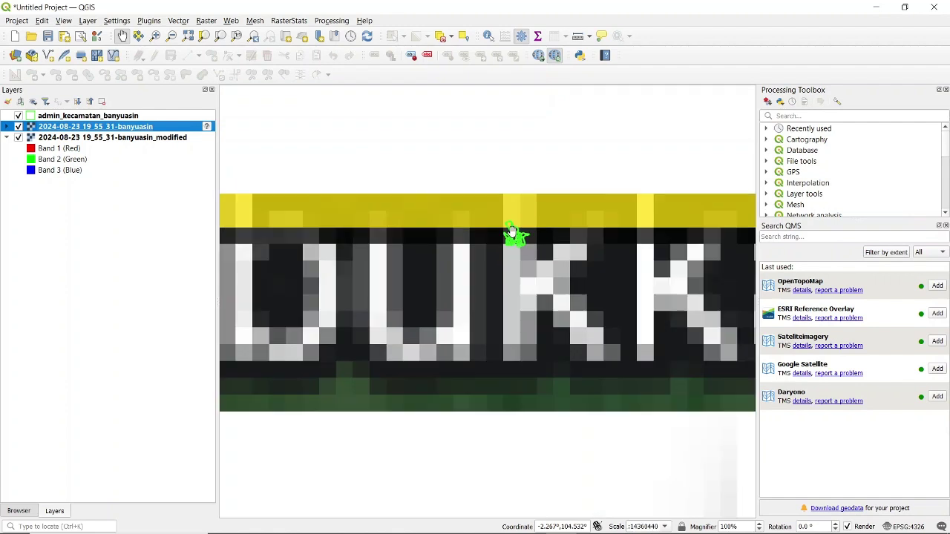
scroll(511, 231, "down", 3)
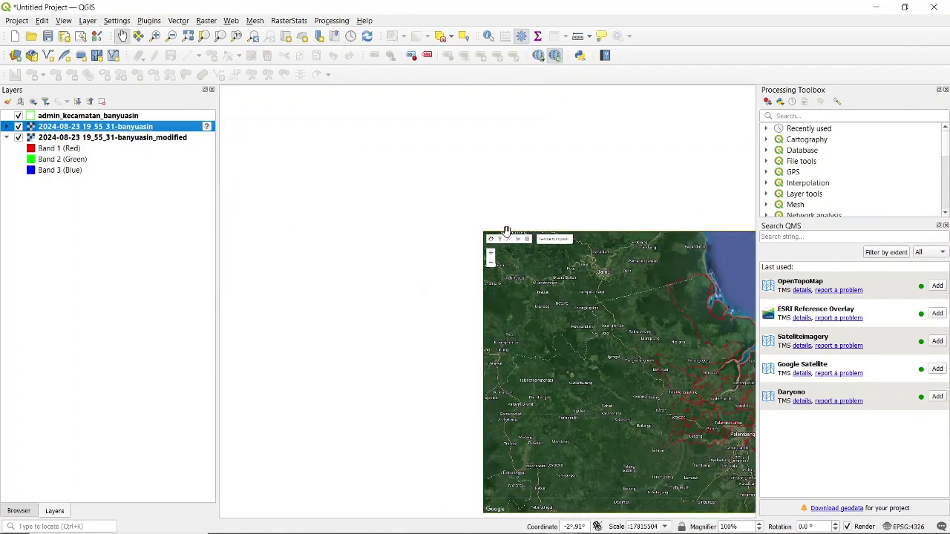
left_click_drag(590, 294, 488, 209)
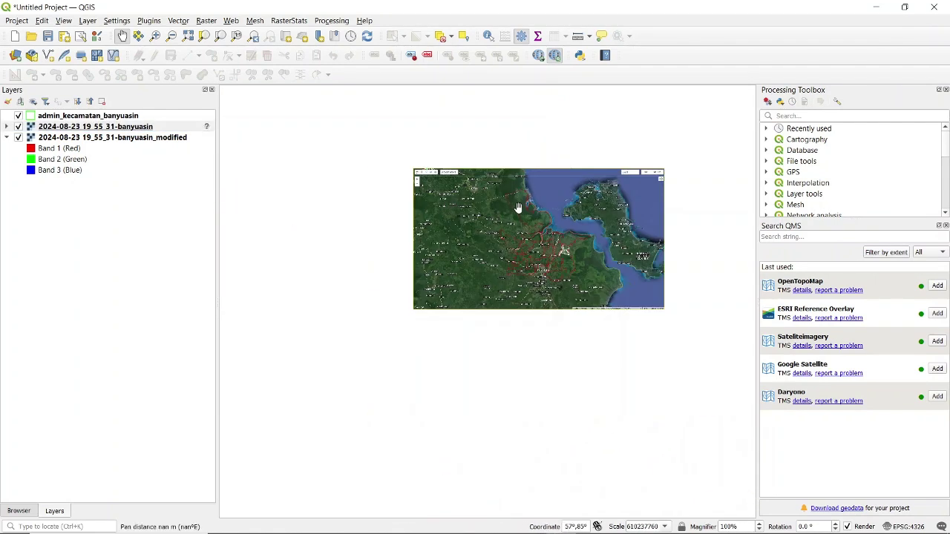
scroll(518, 193, "up", 1)
scroll(517, 193, "down", 1)
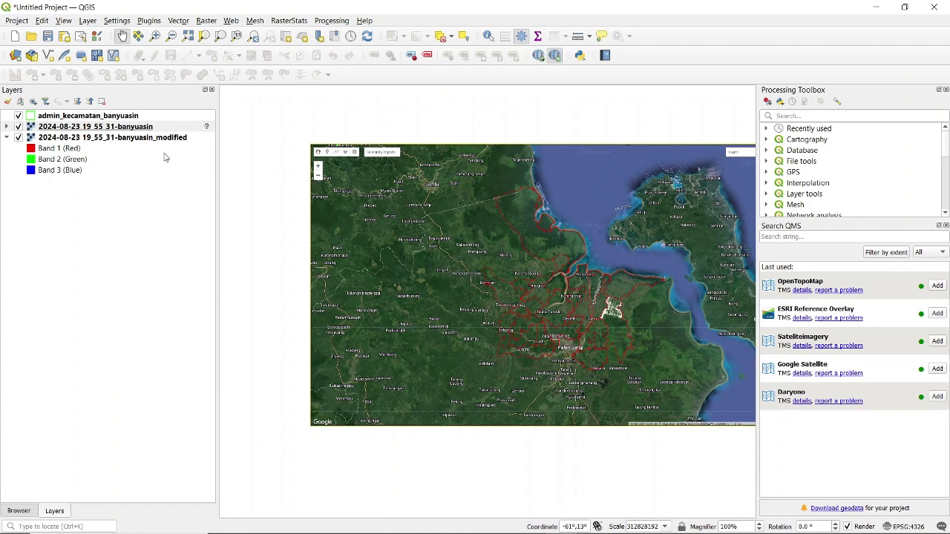
left_click(146, 127)
right_click(146, 127)
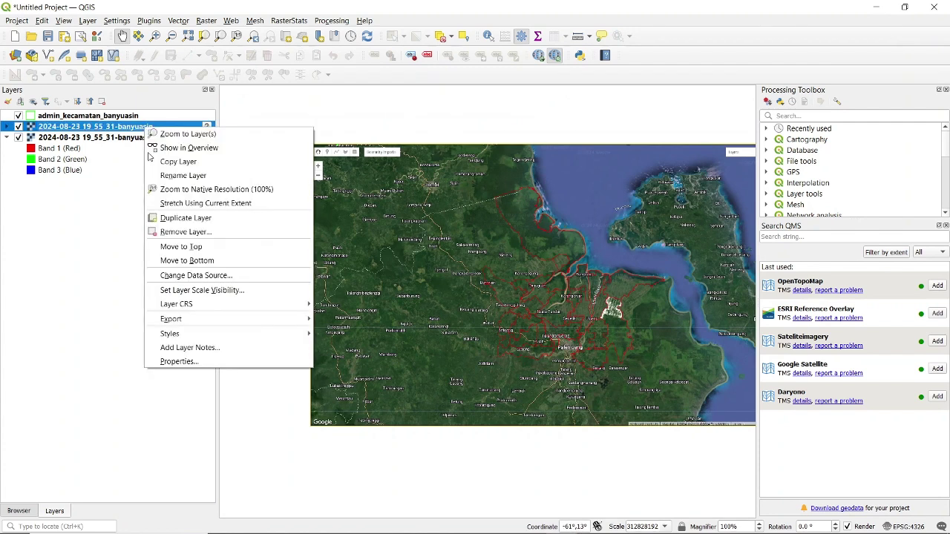
left_click(172, 361)
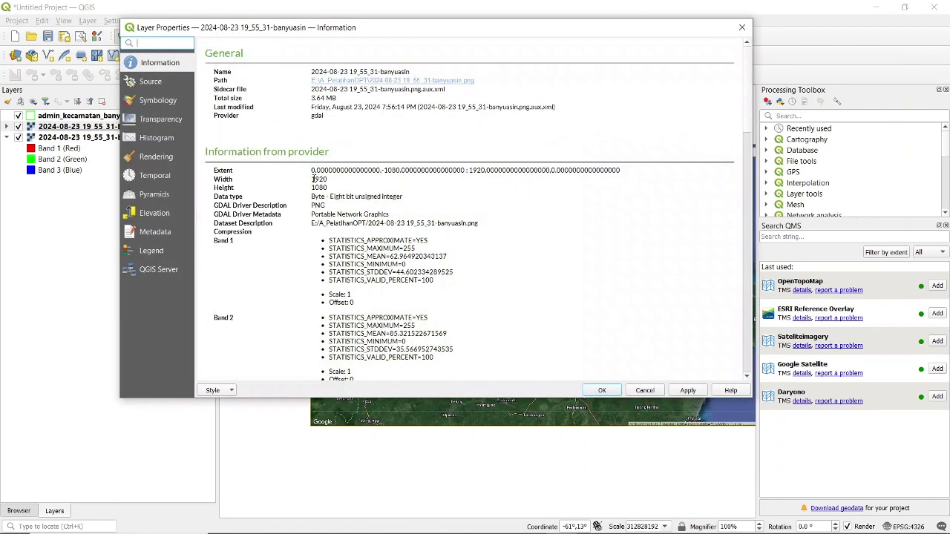
scroll(314, 180, "down", 1)
scroll(400, 239, "down", 9)
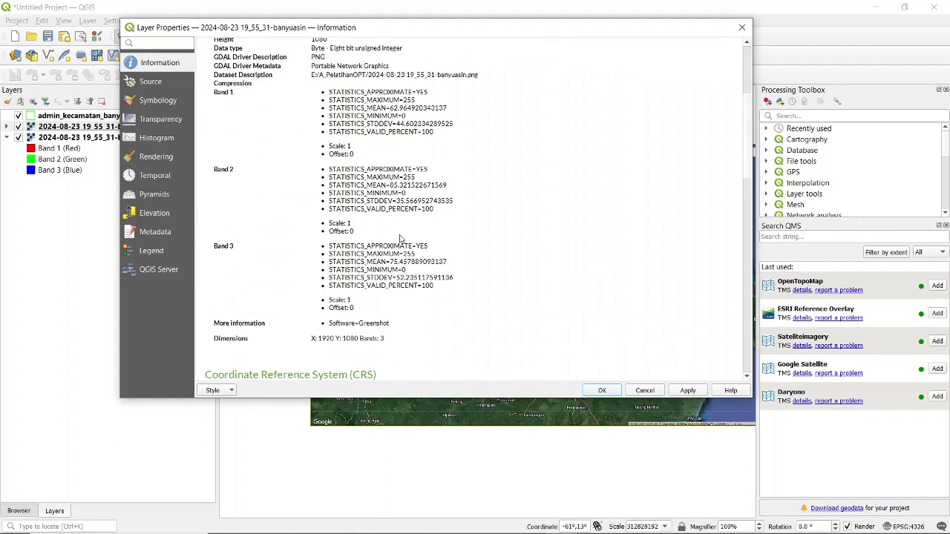
left_click(742, 27)
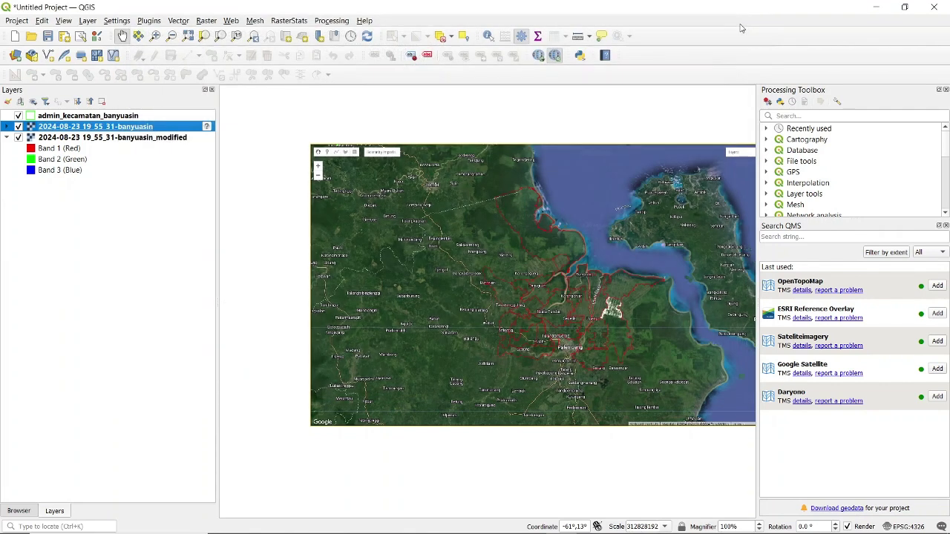
right_click(151, 127)
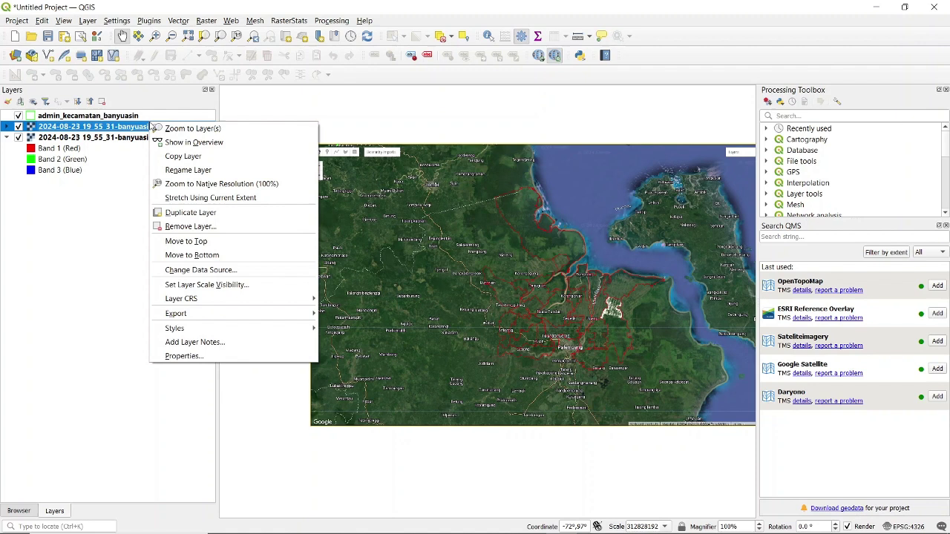
left_click(193, 227)
left_click(472, 286)
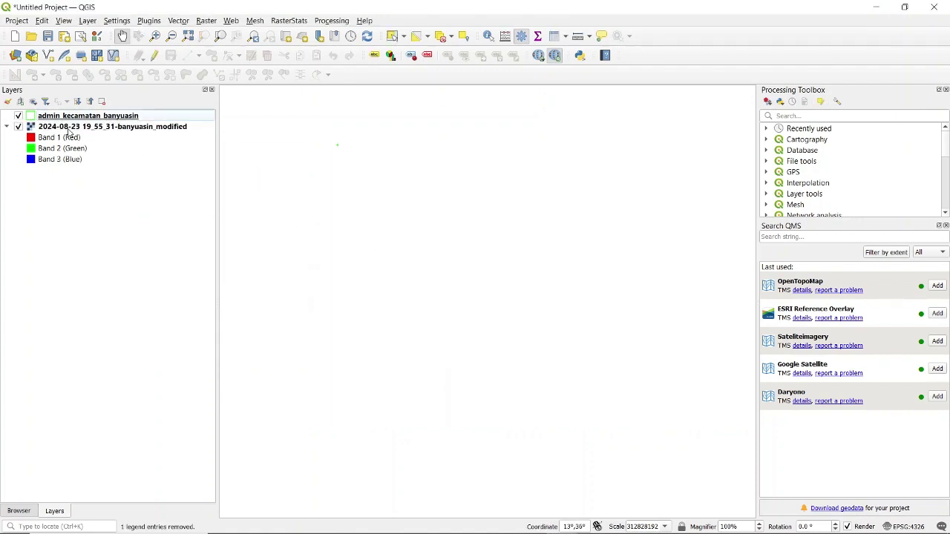
left_click(69, 129)
right_click(89, 131)
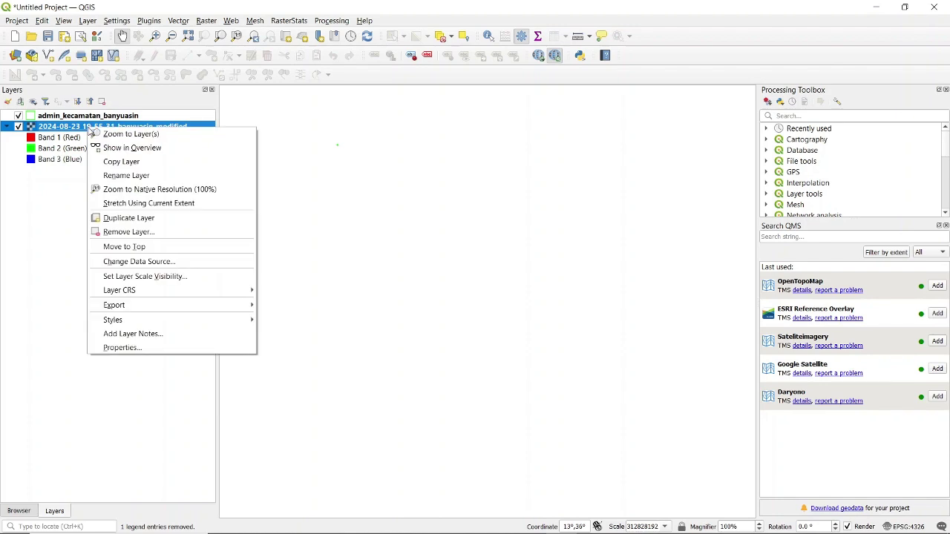
left_click(100, 136)
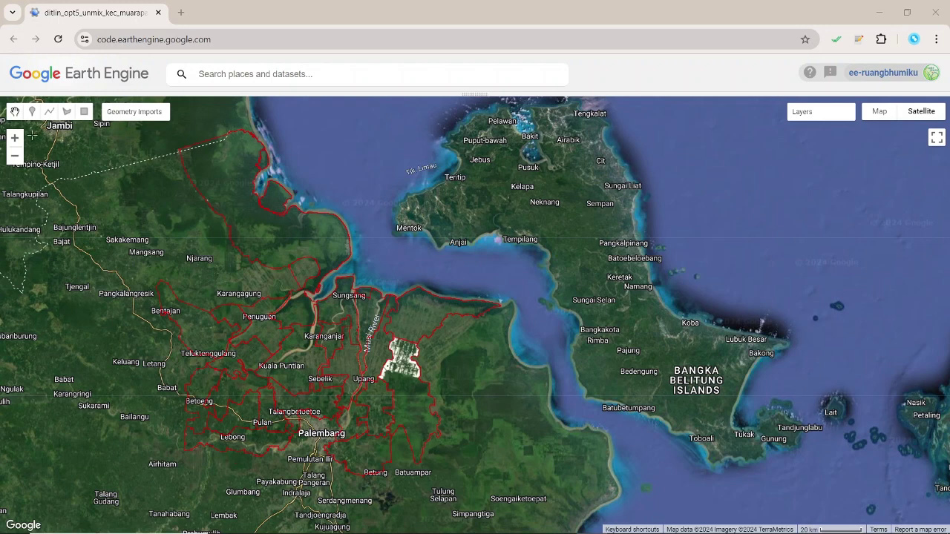
Shift the Earth Engine map slightly southeast, show it full screen, and capture it with Greenshot.
left_click_drag(437, 280, 376, 303)
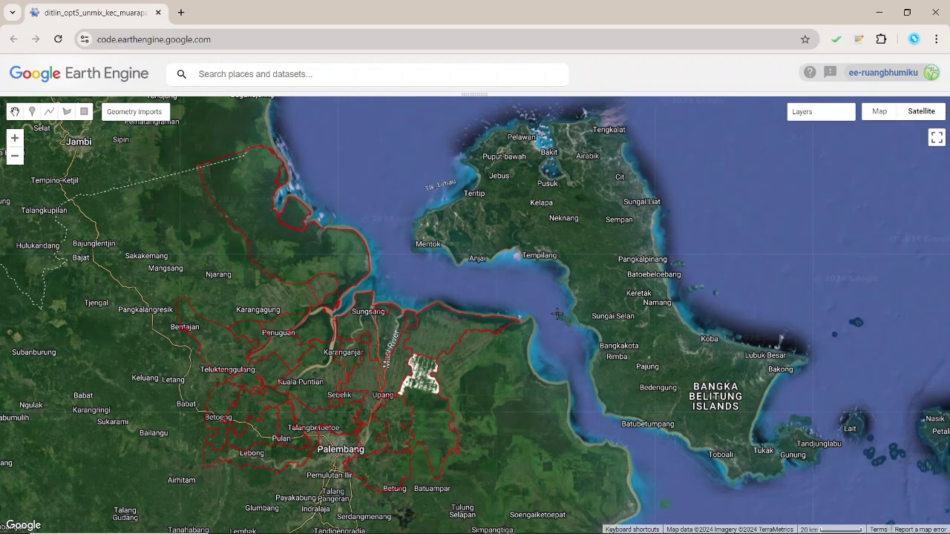
left_click(938, 140)
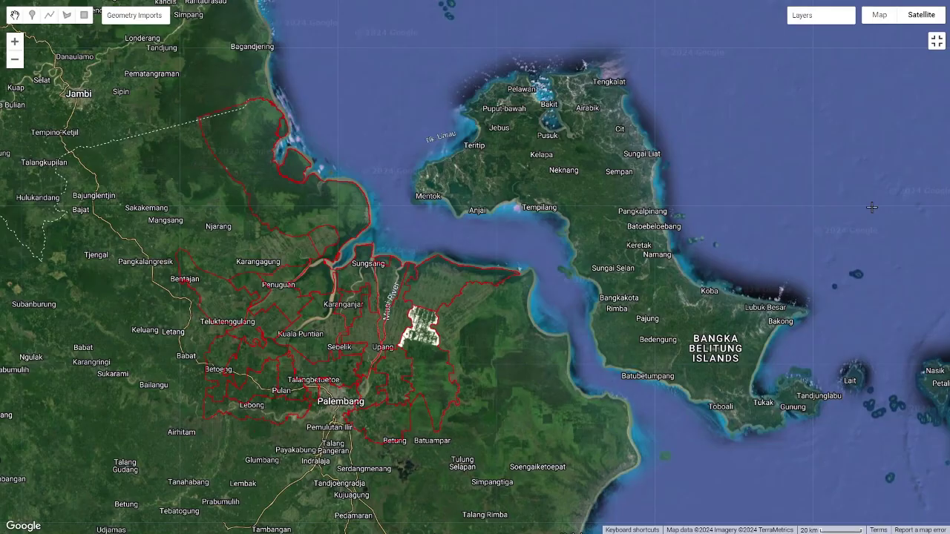
key("Print")
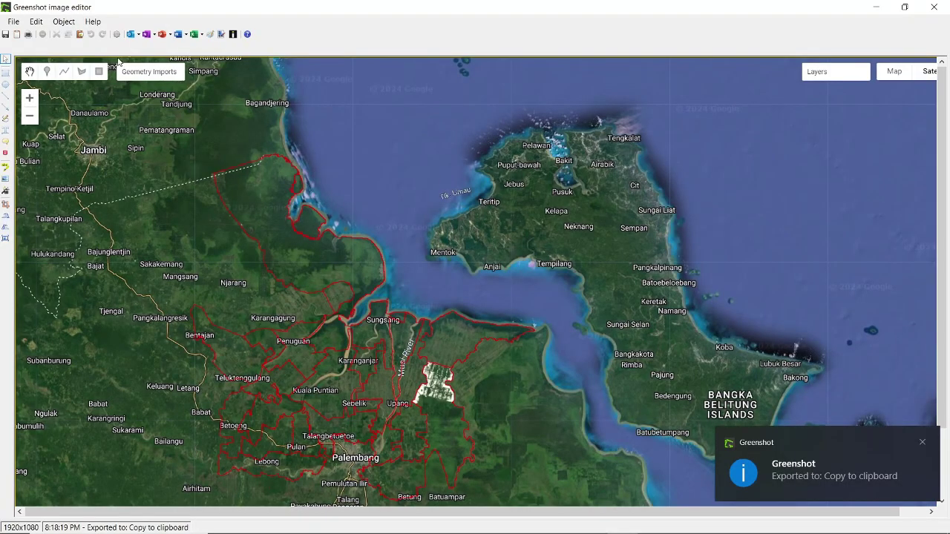
left_click(6, 34)
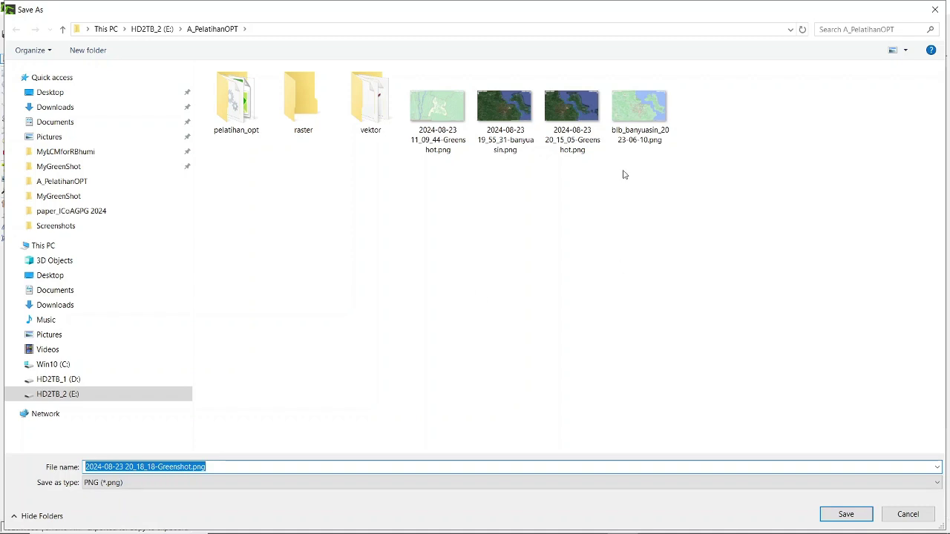
left_click(905, 48)
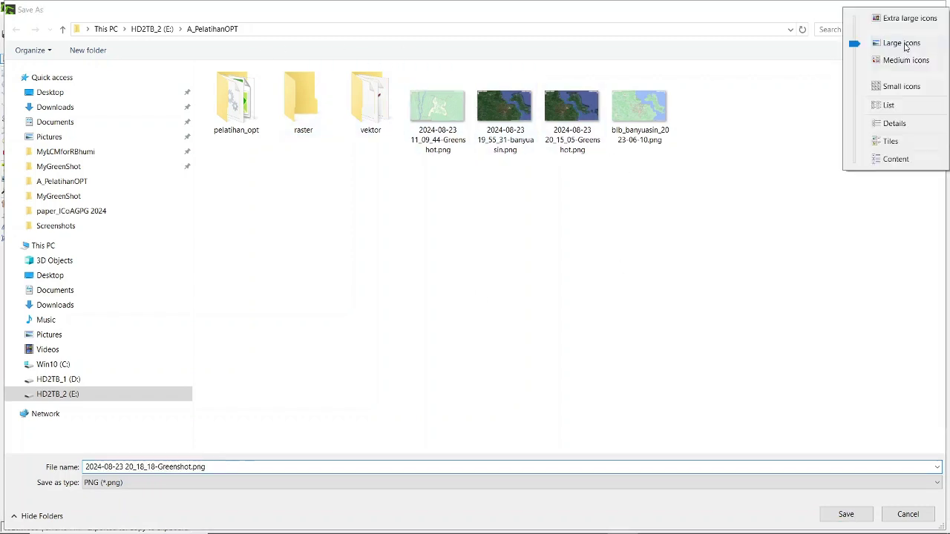
left_click(883, 126)
left_click_drag(294, 67, 434, 79)
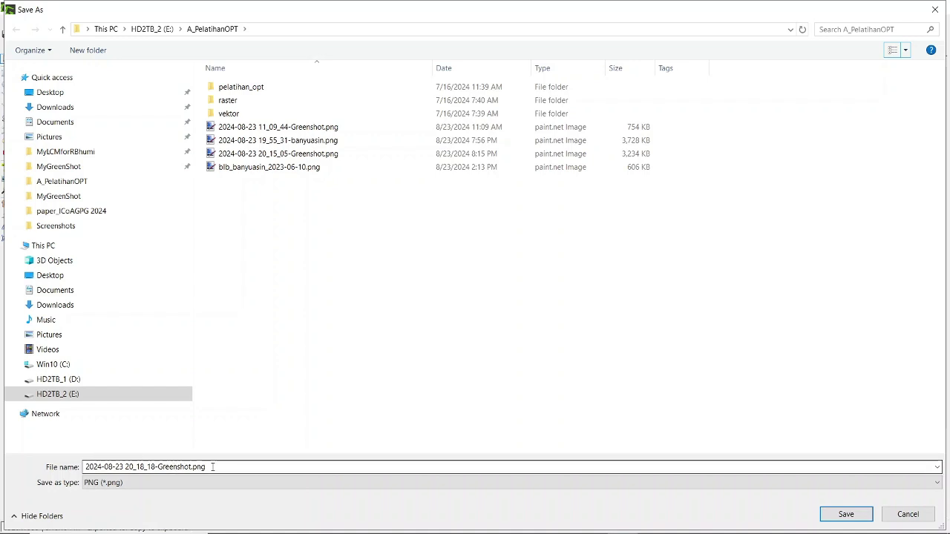
left_click(847, 514)
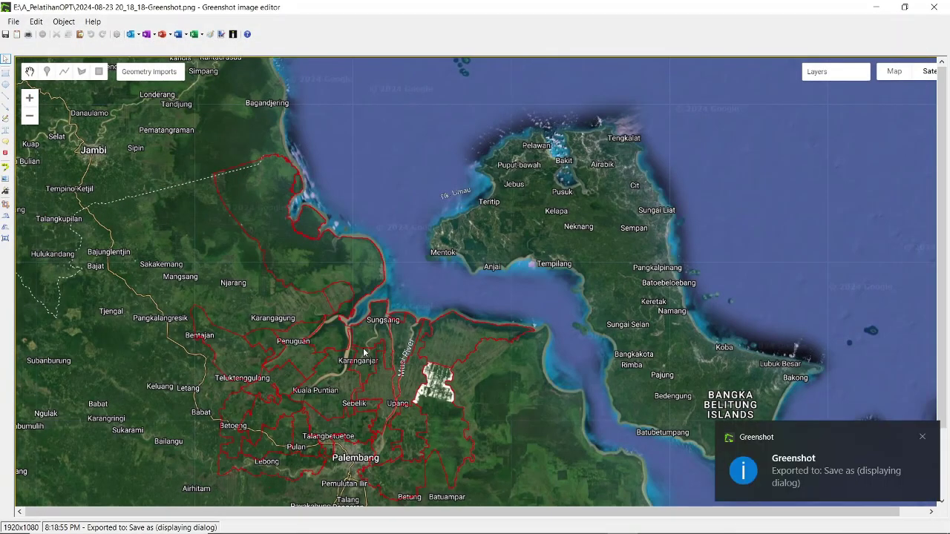
left_click(936, 9)
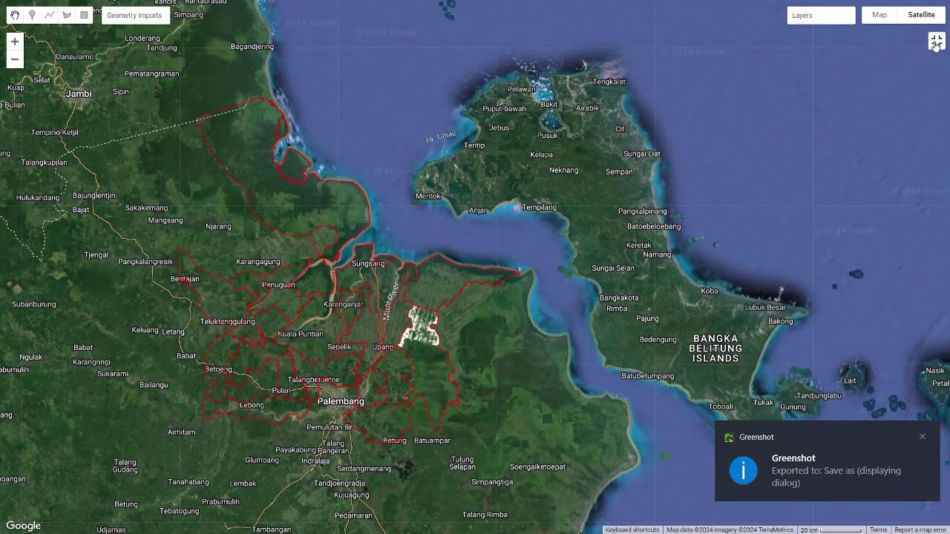
left_click(937, 43)
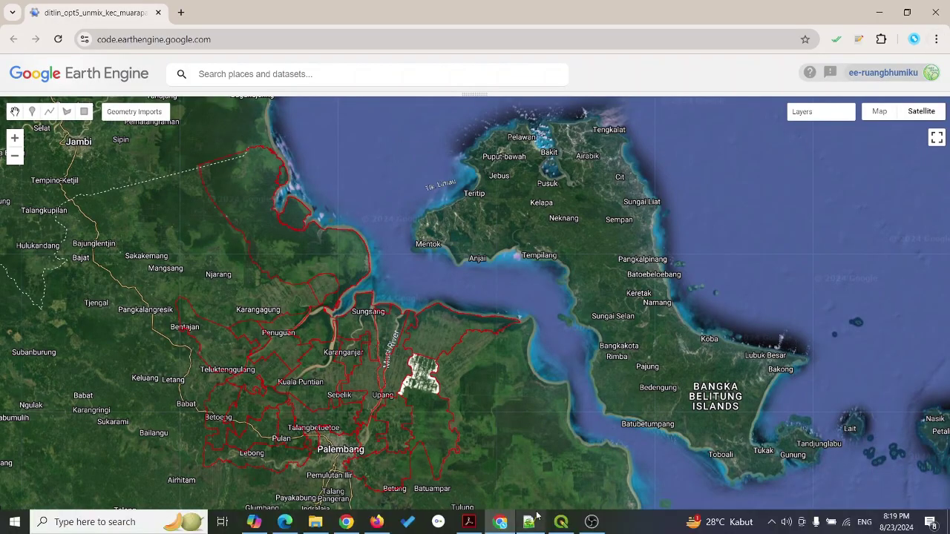
left_click(561, 522)
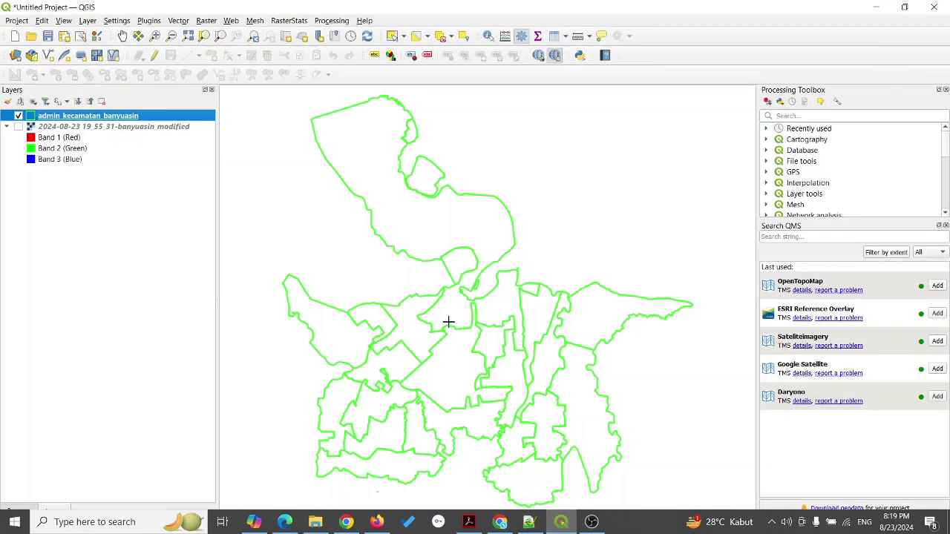
left_click(18, 127)
left_click(17, 127)
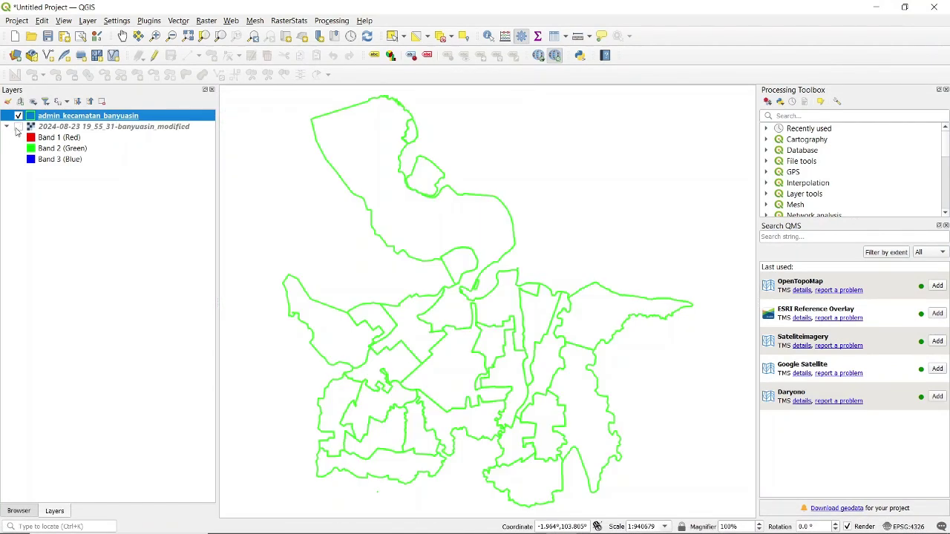
left_click(18, 127)
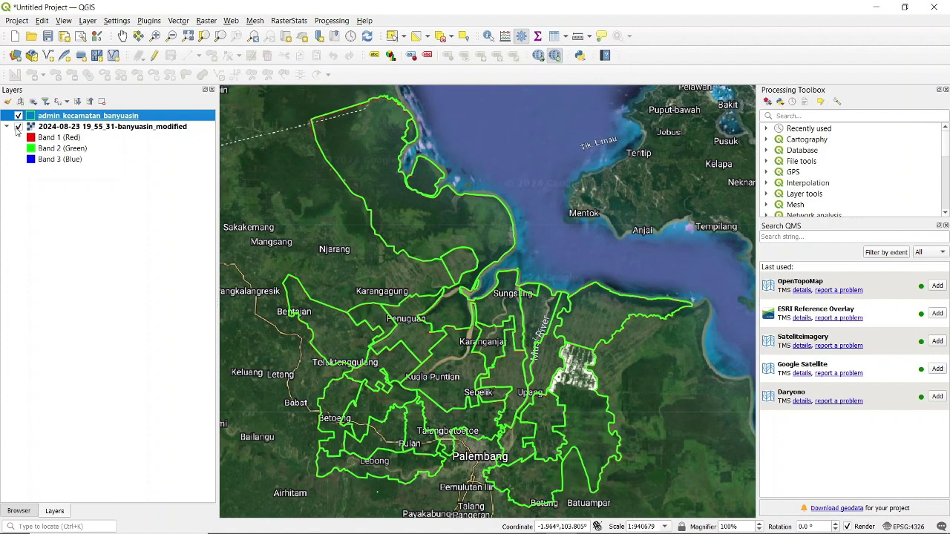
left_click(17, 127)
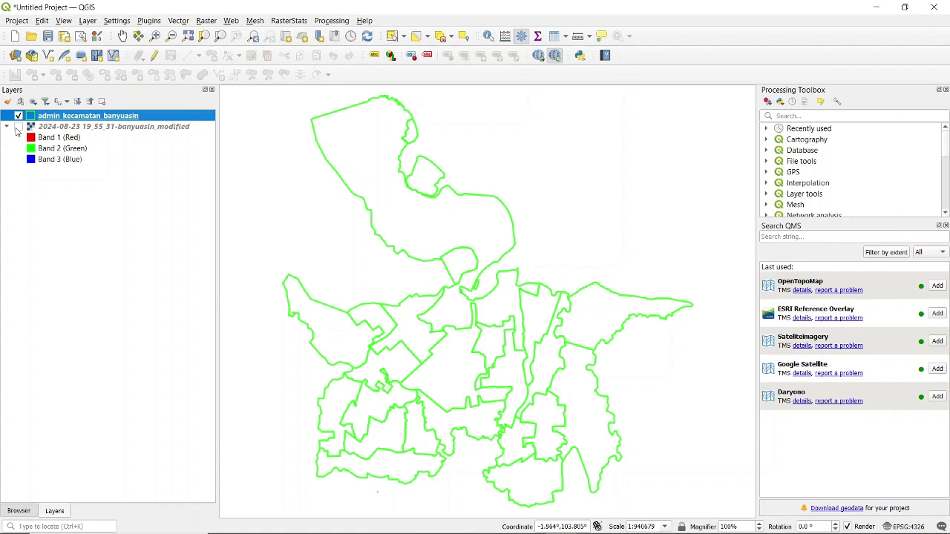
left_click(87, 20)
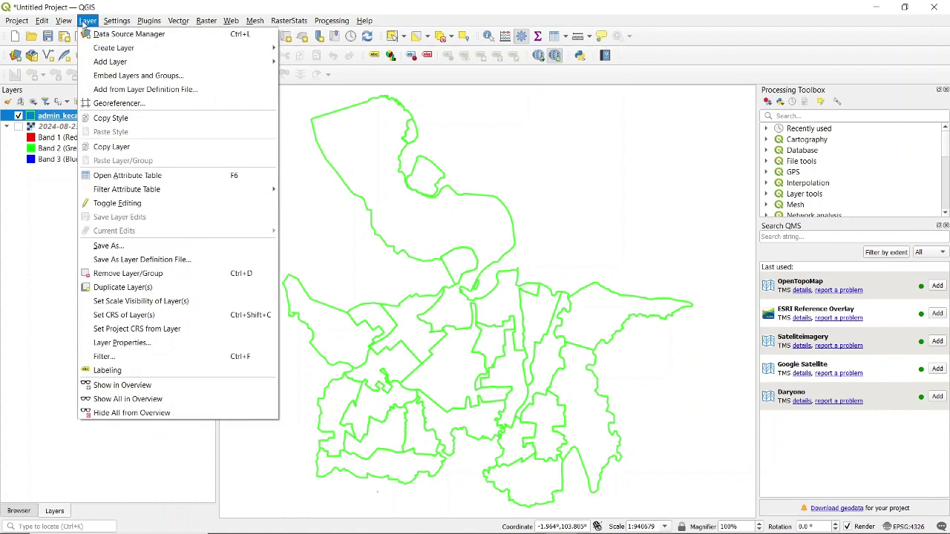
left_click(108, 103)
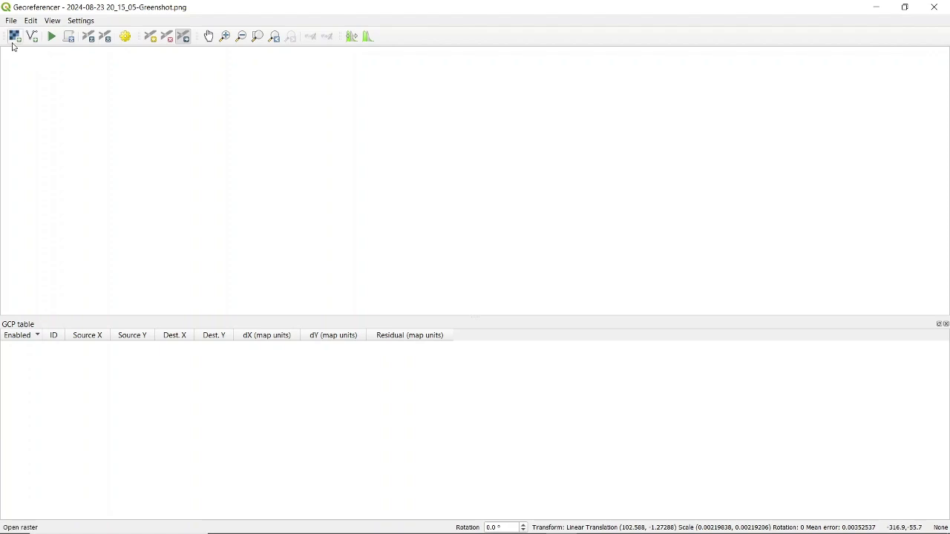
left_click(13, 37)
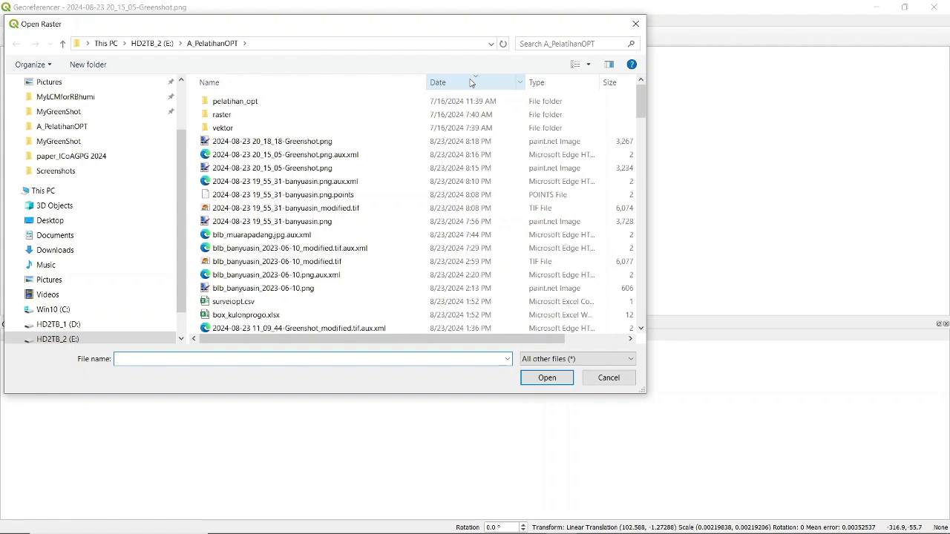
left_click(354, 145)
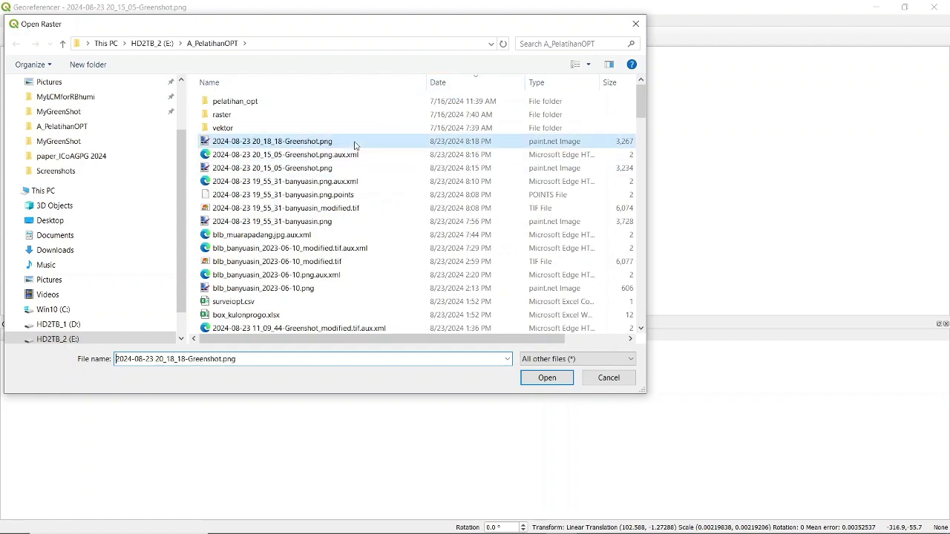
left_click(559, 378)
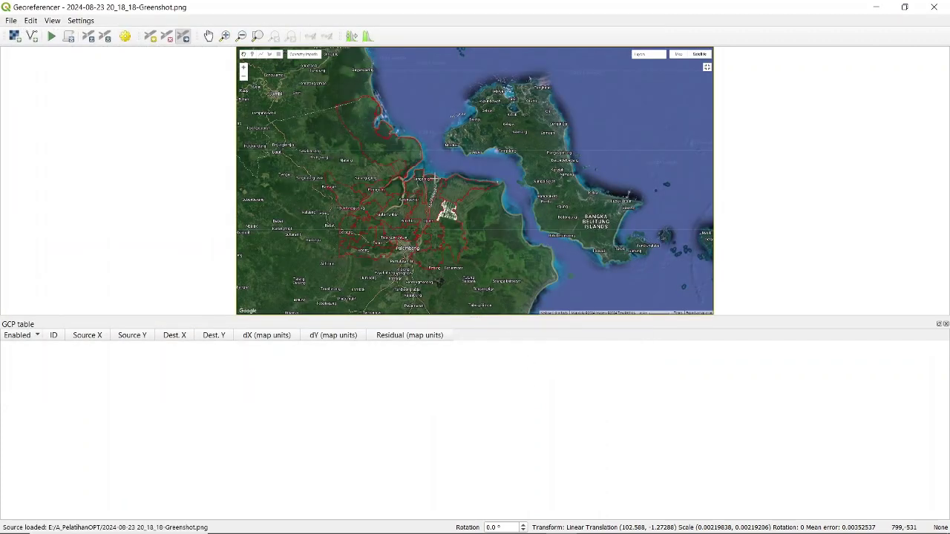
Restore the Georeferencer from its maximized state and place its window slightly below the top of the main QGIS window.
key("alt+Tab")
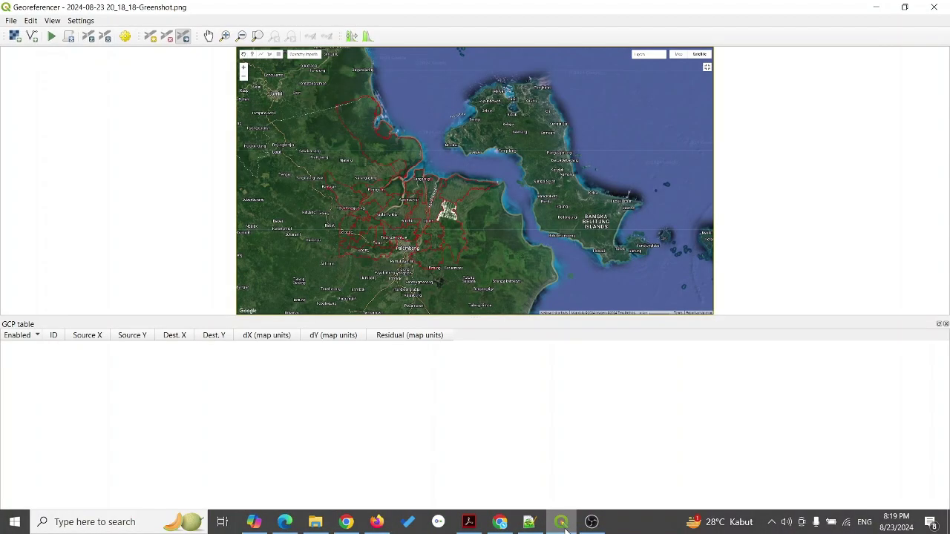
left_click(560, 522)
double_click(823, 11)
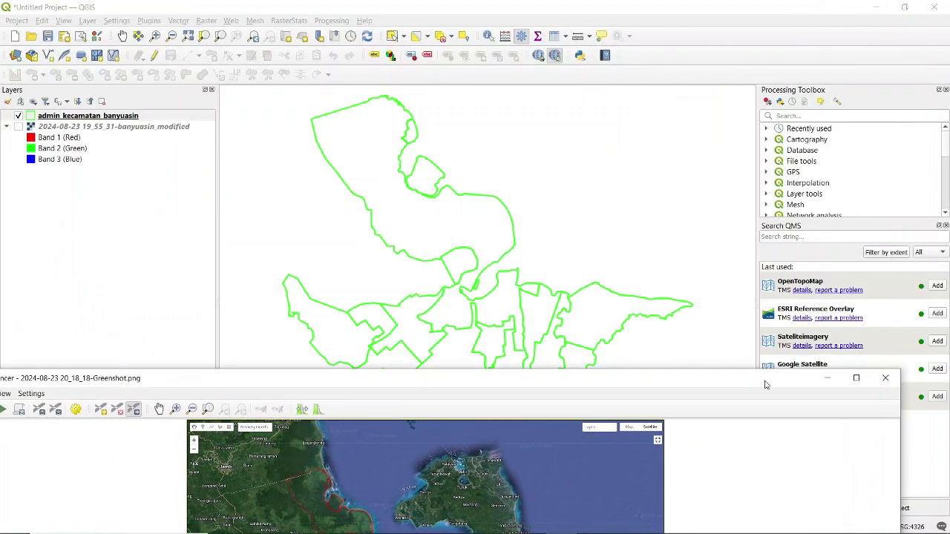
left_click(18, 126)
scroll(409, 208, "down", 2)
left_click(18, 126)
left_click_drag(466, 390, 528, 121)
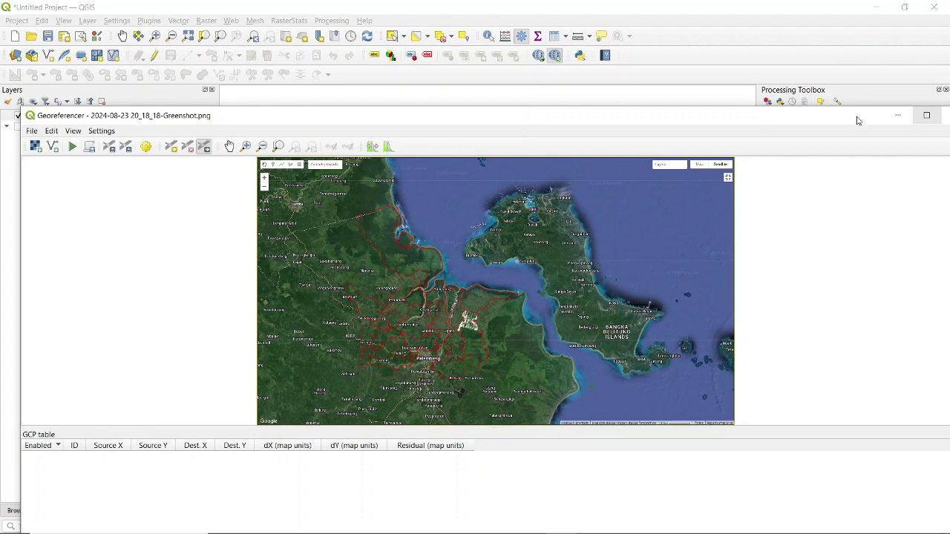
scroll(462, 301, "up", 1)
scroll(461, 301, "down", 1)
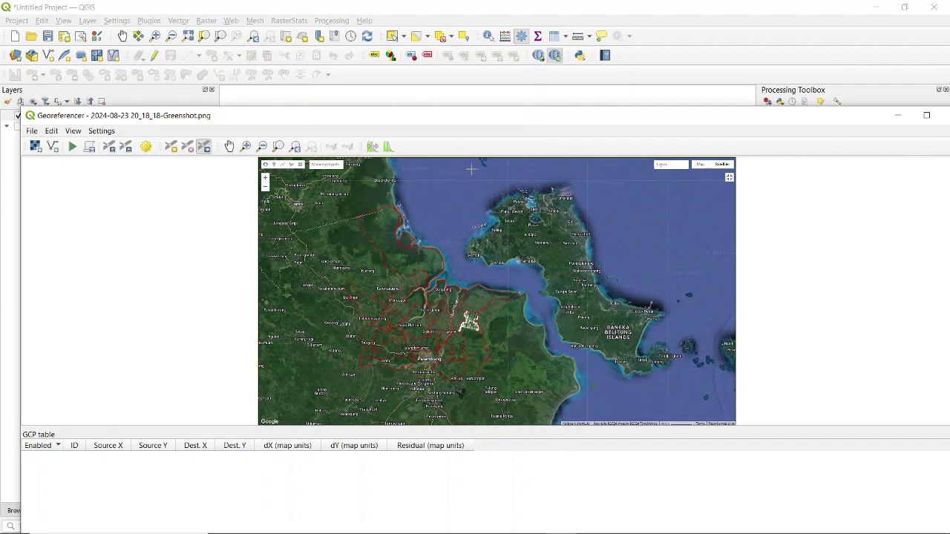
left_click_drag(503, 117, 490, 51)
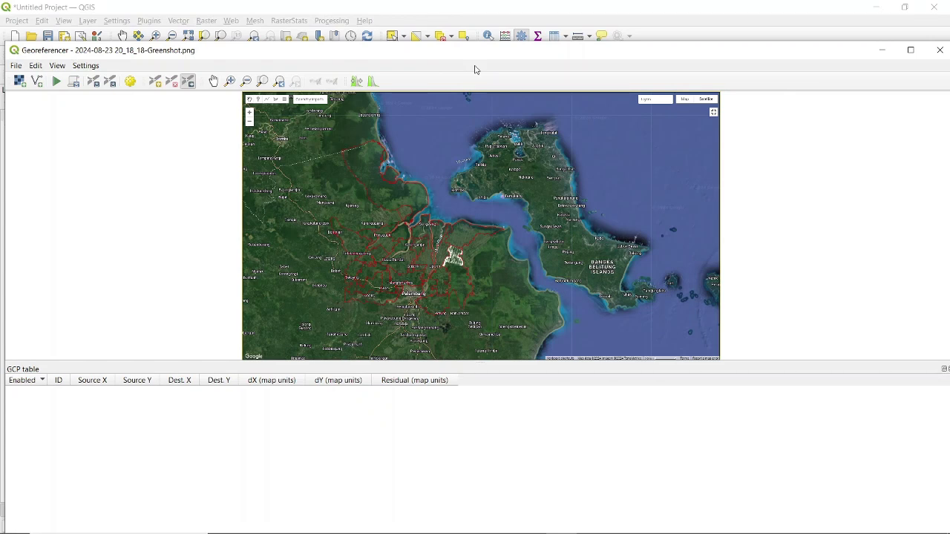
left_click(76, 66)
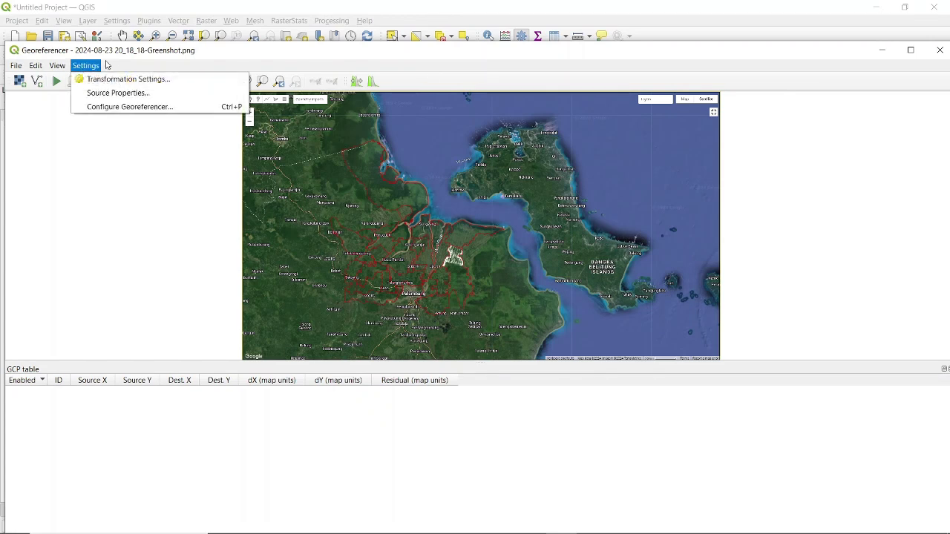
left_click(234, 52)
left_click_drag(235, 52, 239, 27)
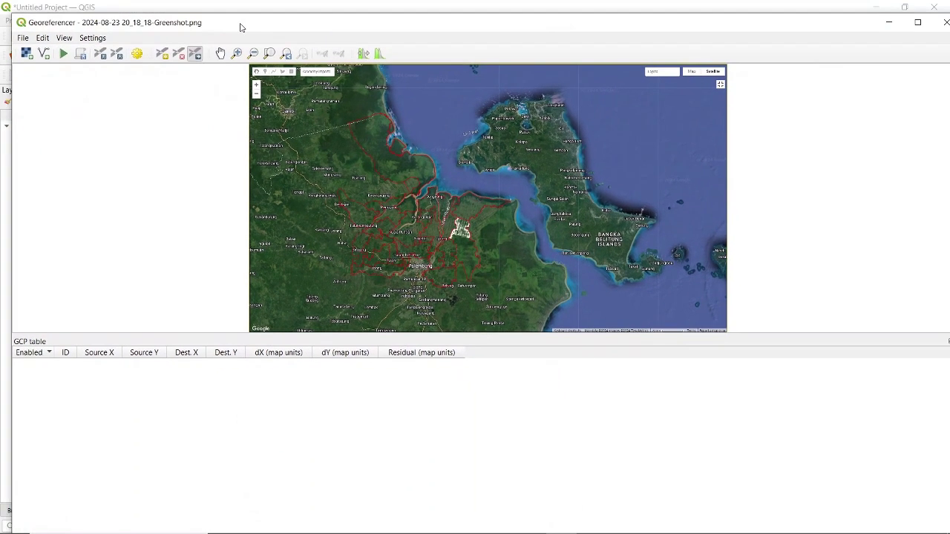
left_click(101, 54)
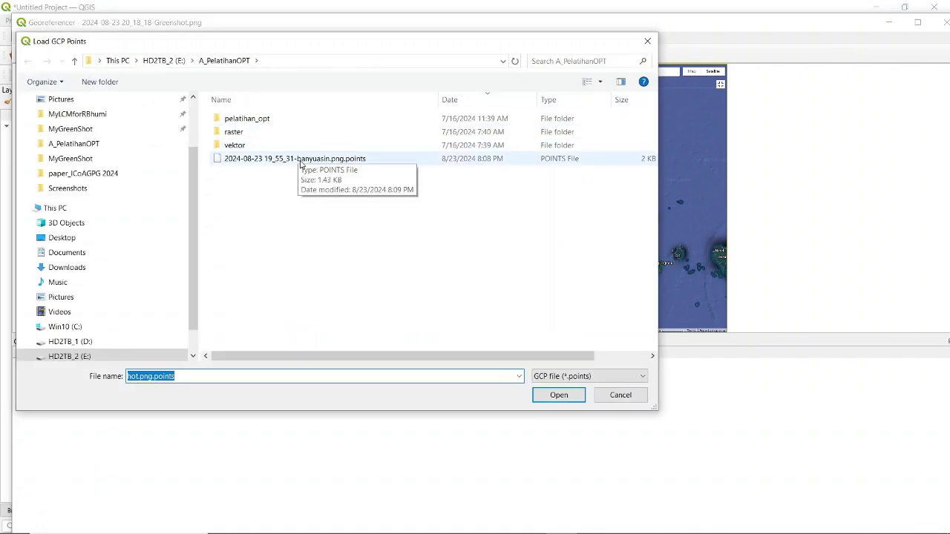
left_click(301, 160)
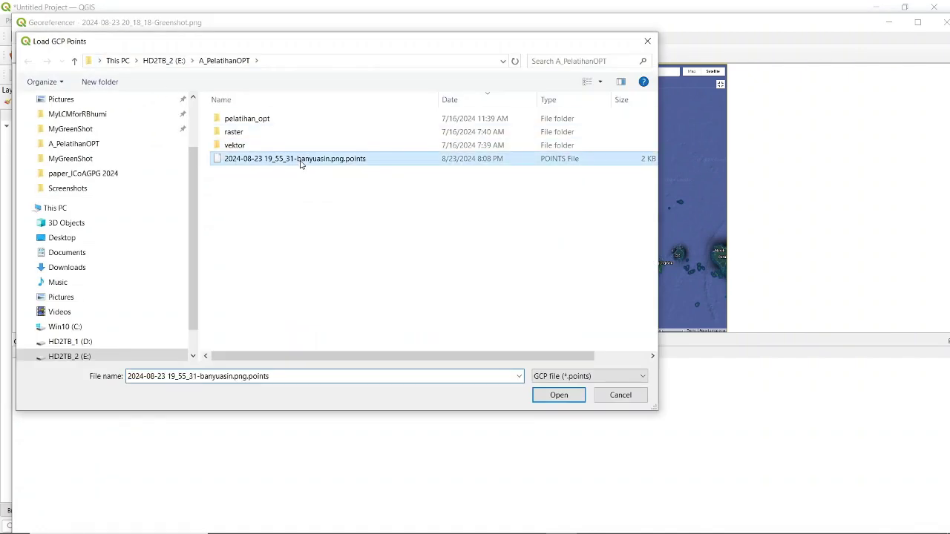
left_click(560, 397)
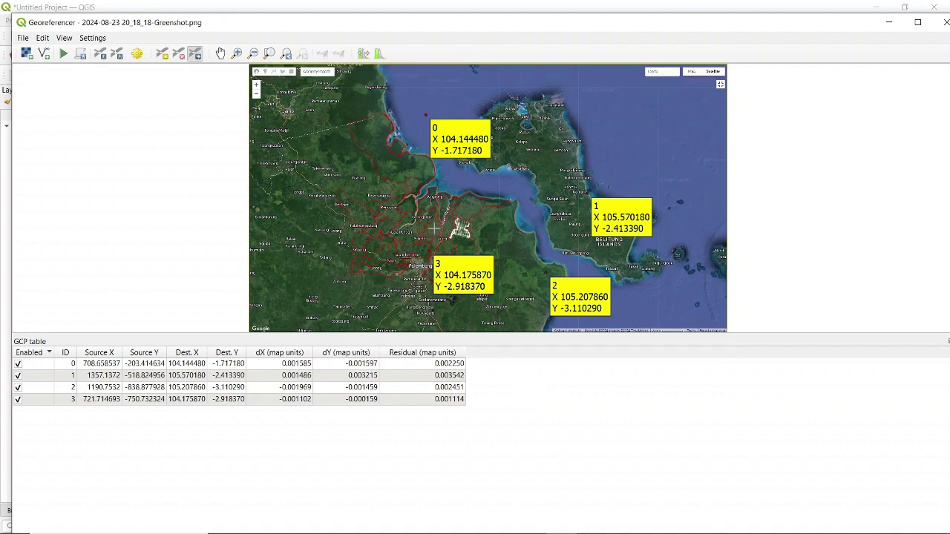
Move ground control point 0 from the sea to the northwestern corner of the red Banyuasin boundary.
scroll(361, 110, "up", 1)
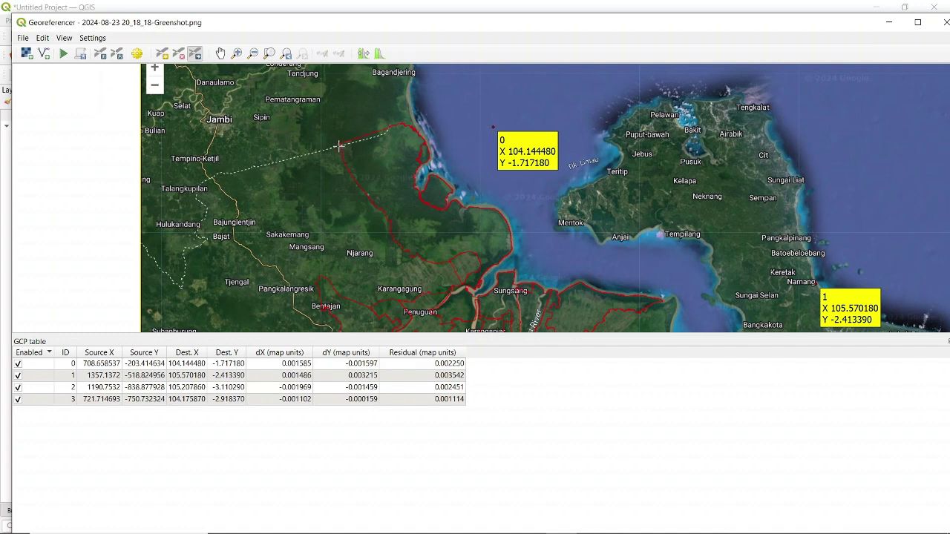
scroll(332, 138, "up", 1)
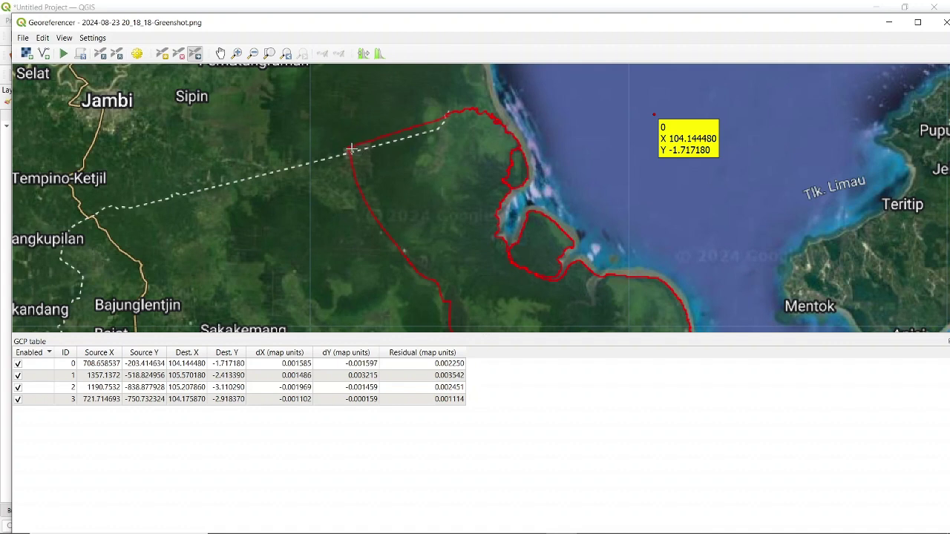
left_click(195, 56)
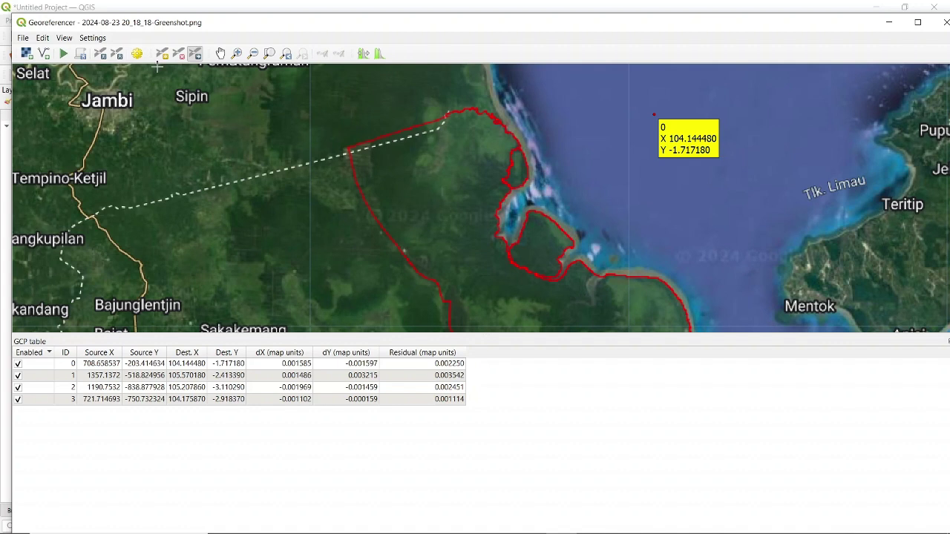
left_click(196, 55)
left_click_drag(654, 113, 641, 115)
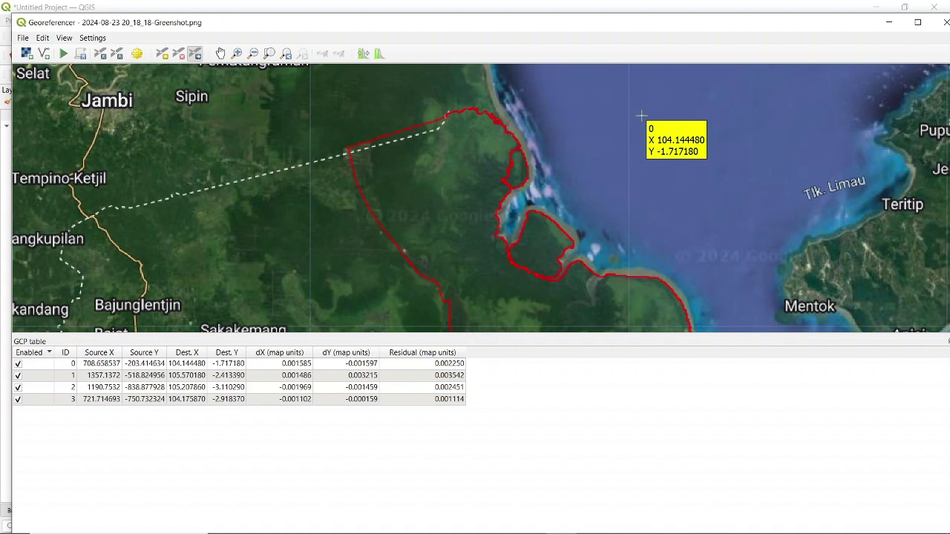
left_click_drag(641, 116, 346, 149)
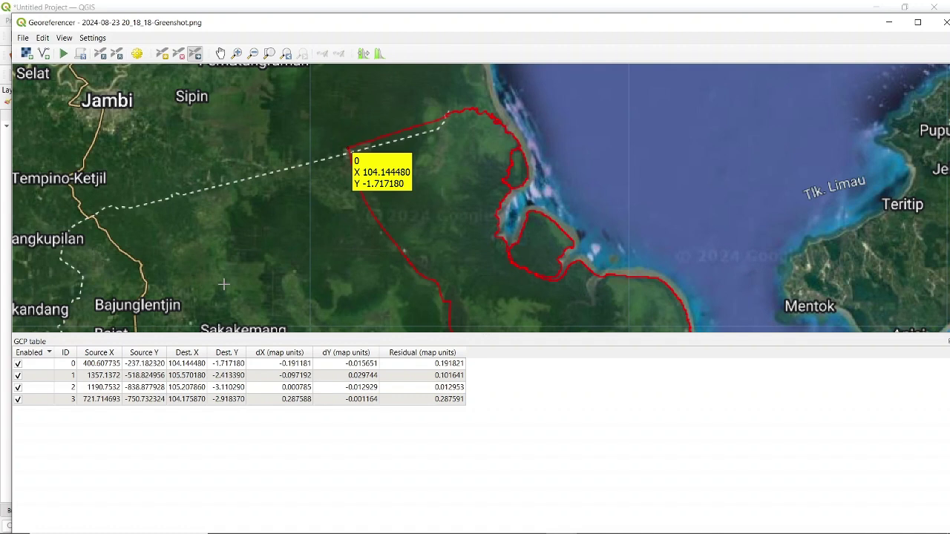
Move ground control point 1 from the coast near Namang to the easternmost tip of the red Banyuasin boundary.
scroll(562, 171, "down", 2)
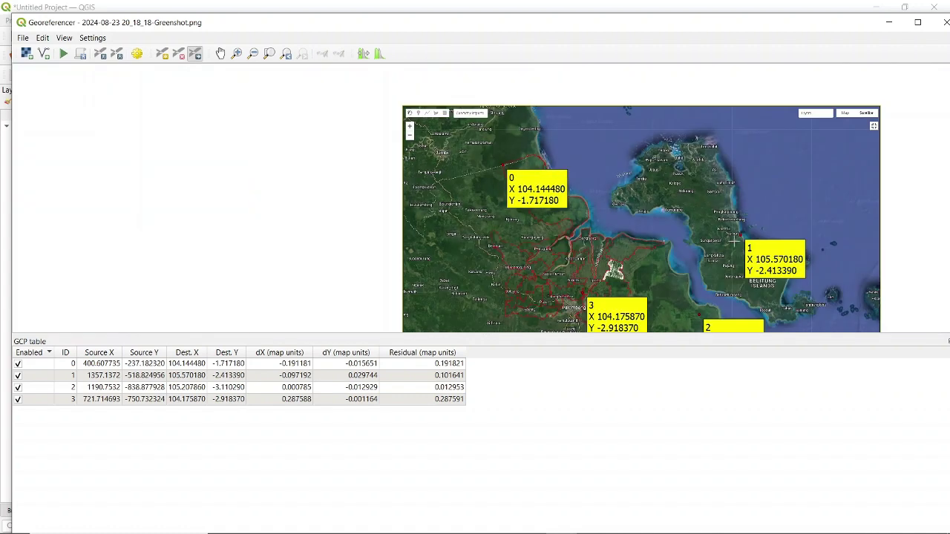
scroll(728, 253, "up", 1)
scroll(728, 253, "up", 1)
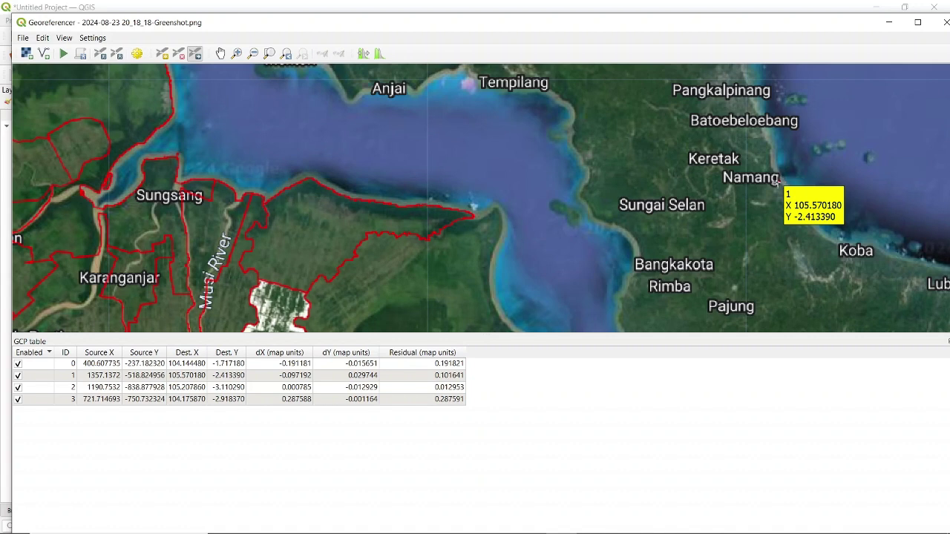
scroll(776, 183, "up", 1)
scroll(777, 183, "down", 1)
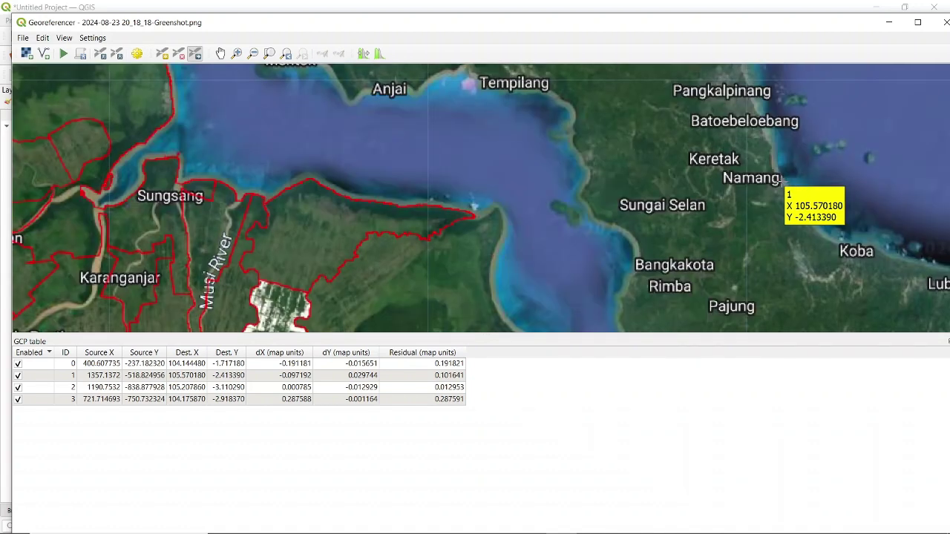
left_click_drag(777, 183, 474, 216)
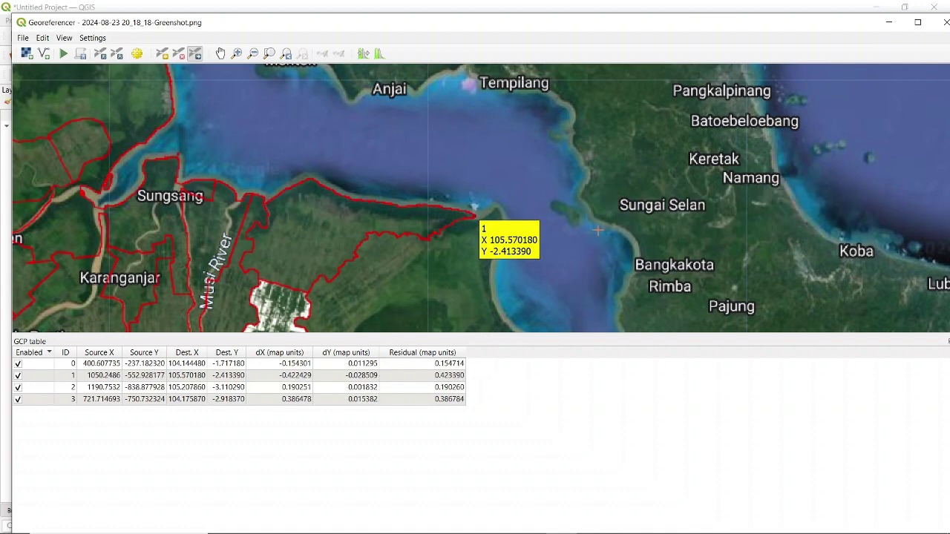
Move ground control point 2 to the southern tip of the red Banyuasin boundary just north of Batuampar.
scroll(266, 229, "down", 3)
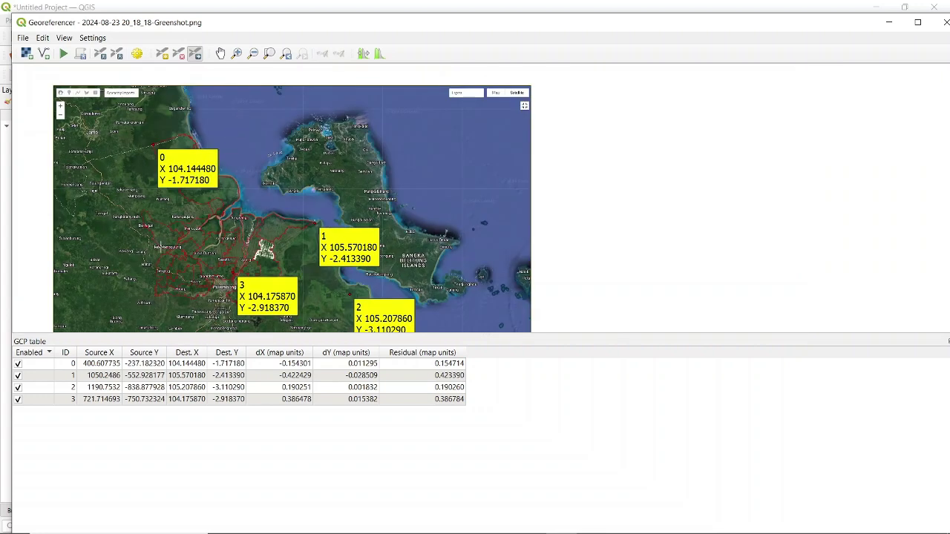
scroll(161, 247, "up", 1)
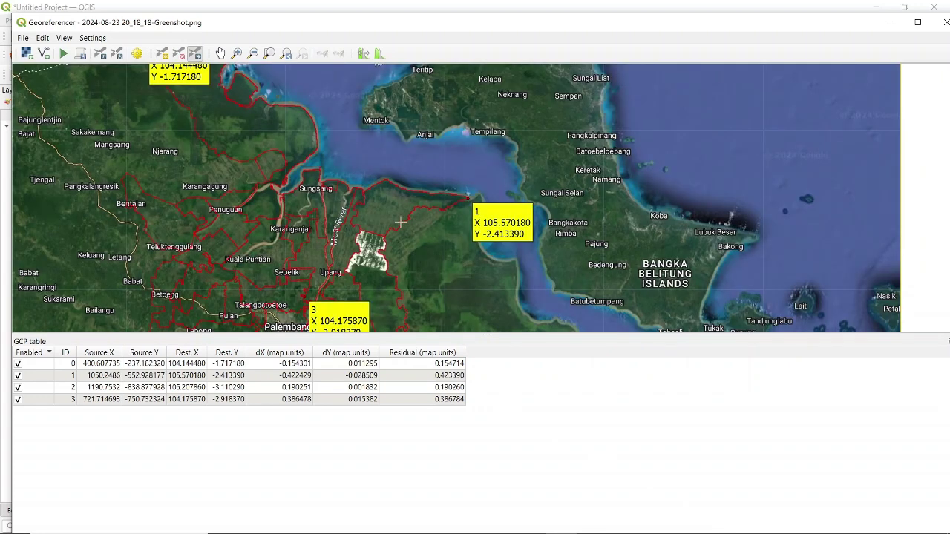
left_click(220, 55)
left_click_drag(363, 213, 377, 86)
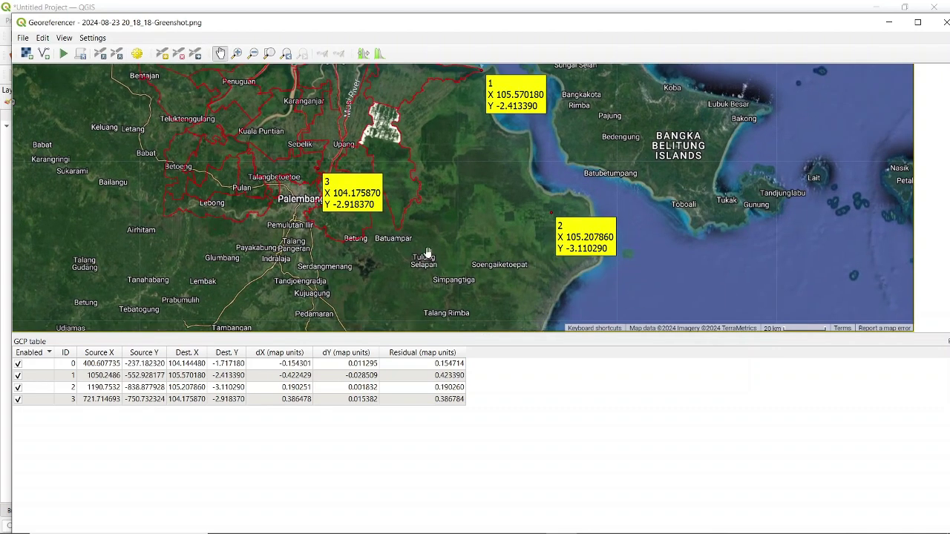
left_click_drag(425, 258, 483, 210)
scroll(470, 168, "up", 1)
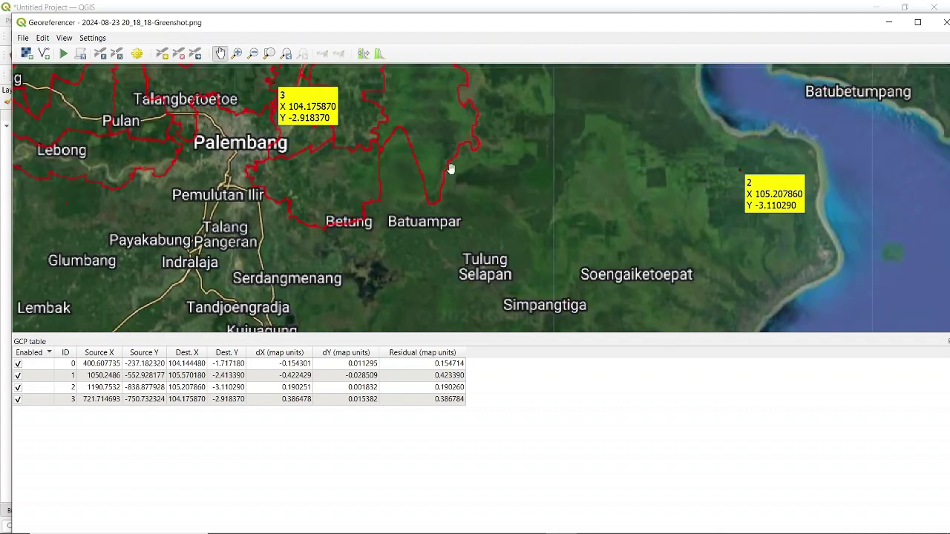
left_click(195, 54)
left_click_drag(741, 171, 434, 202)
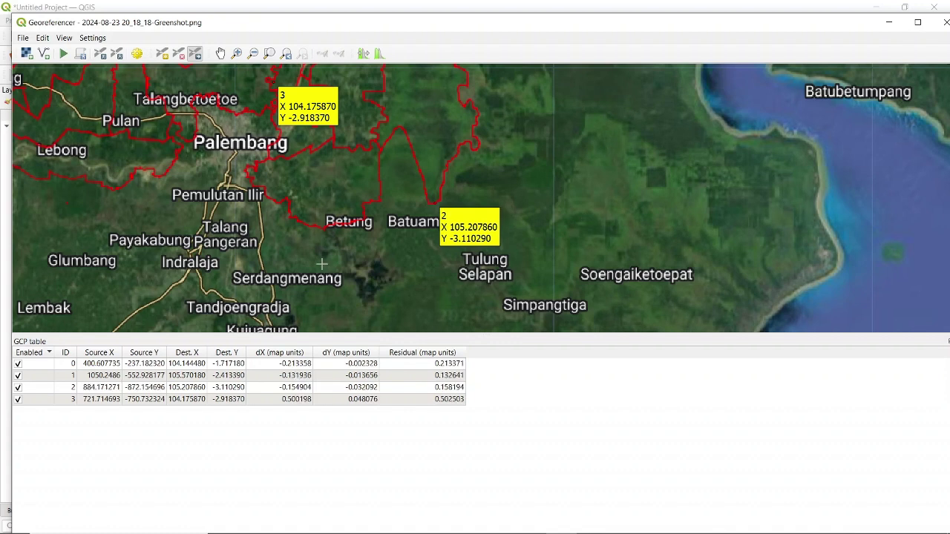
Move ground control point 3 from northeast of Palembang to the western edge of the red boundary, between Betoeng and Lebong.
left_click(221, 53)
left_click_drag(239, 164, 539, 210)
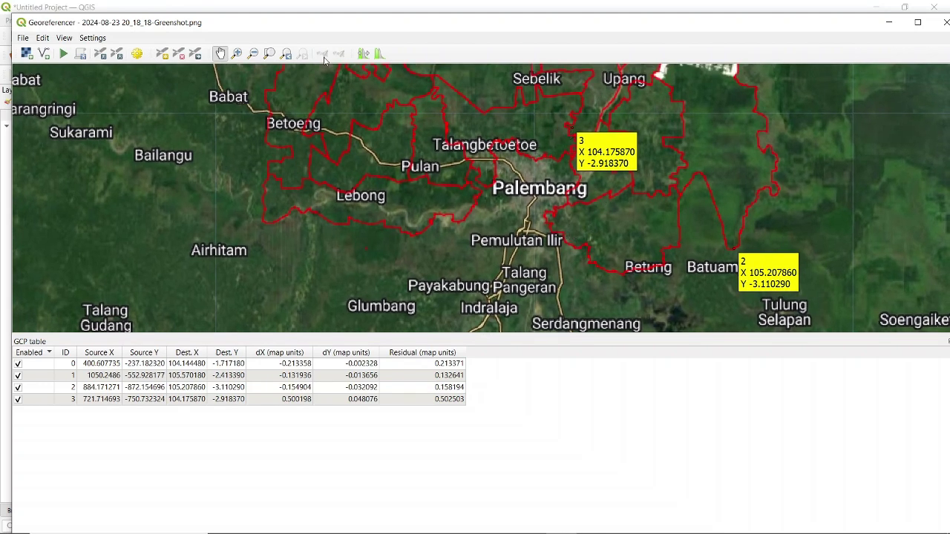
left_click(195, 53)
left_click_drag(572, 128, 267, 161)
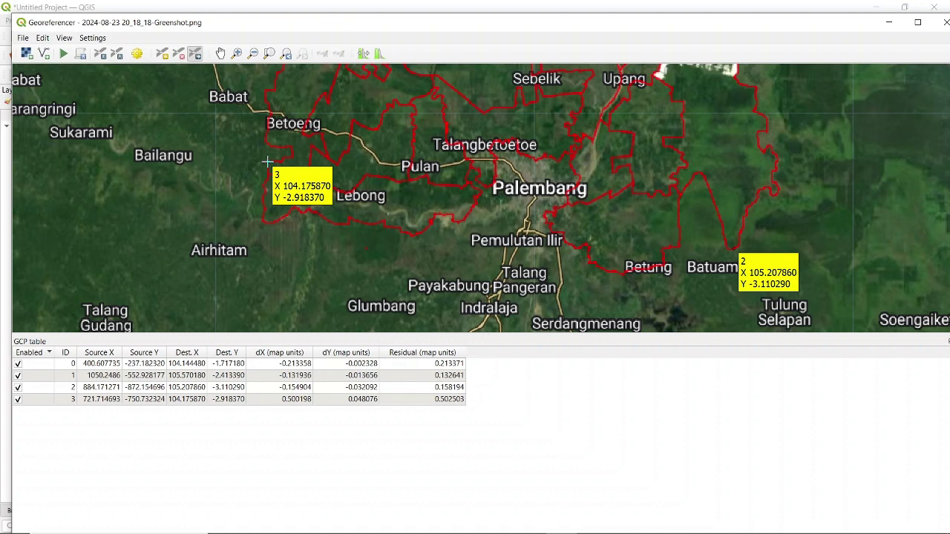
left_click_drag(267, 161, 267, 161)
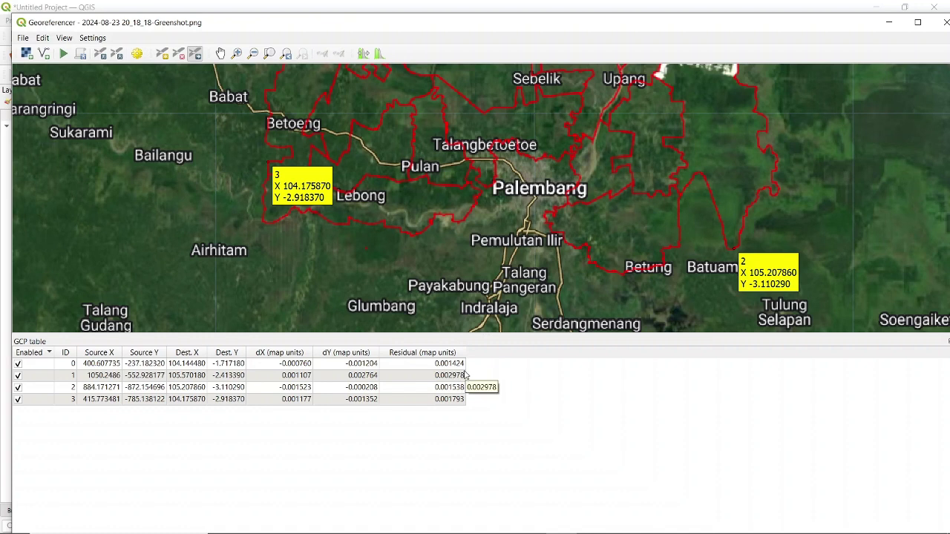
scroll(460, 199, "down", 5)
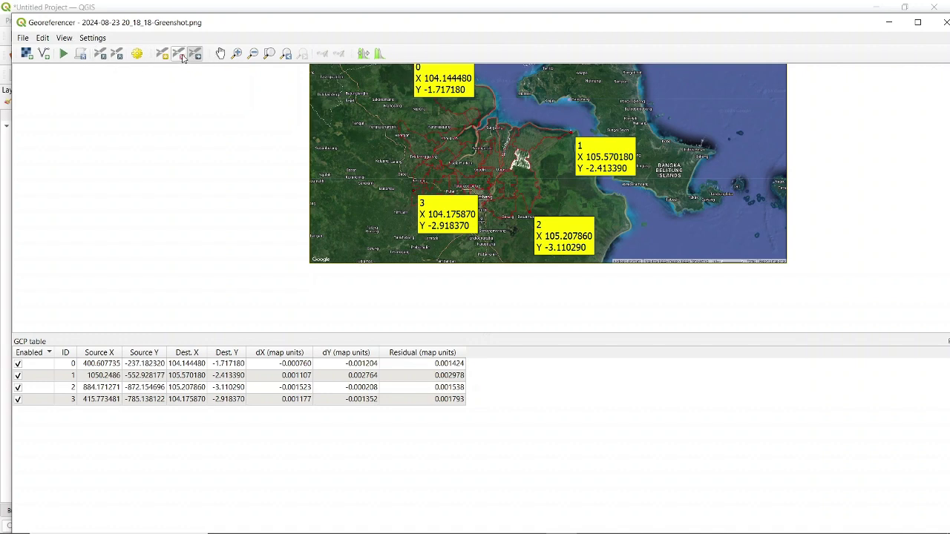
left_click(119, 63)
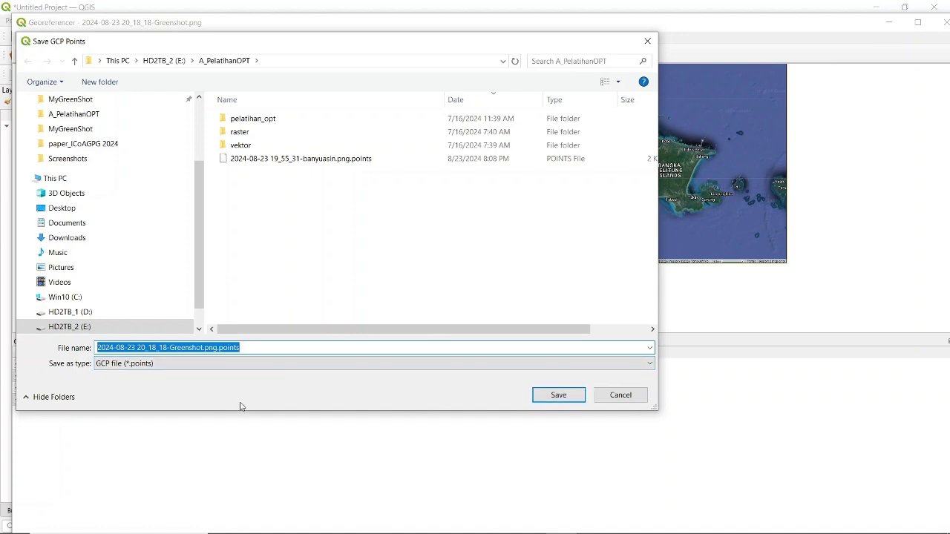
left_click(559, 396)
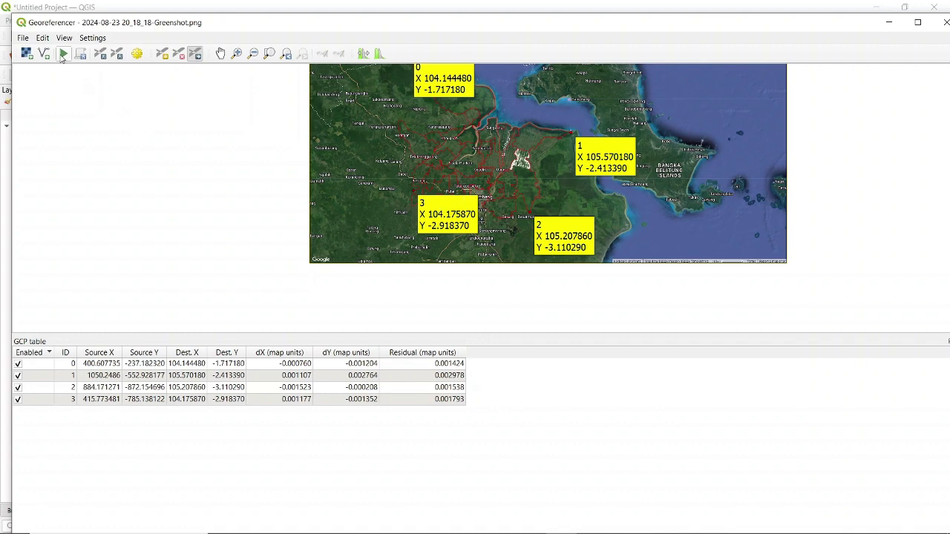
Accept the Linear transformation settings with EPSG:4326 and output 20_18_18-Greenshot_modified.tif, and run the georeferencing.
left_click(93, 38)
left_click(111, 51)
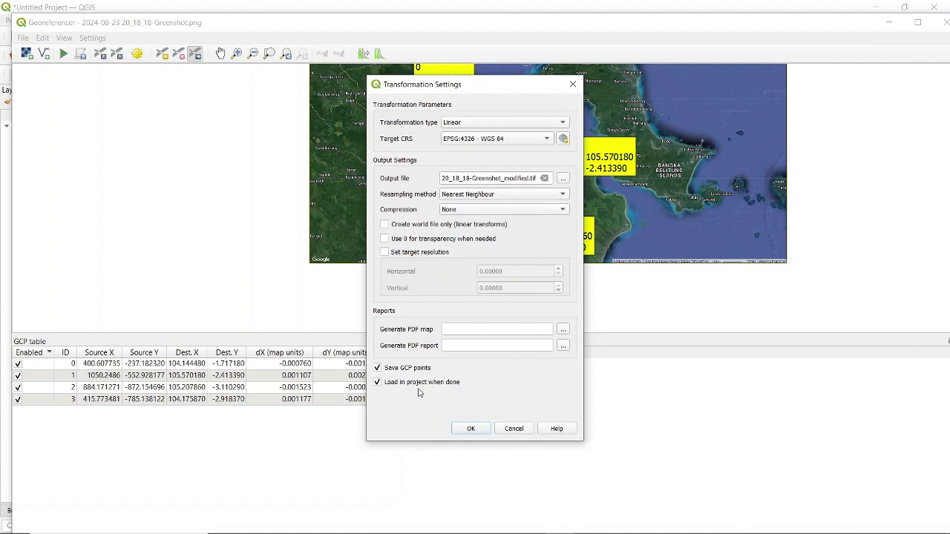
left_click(475, 429)
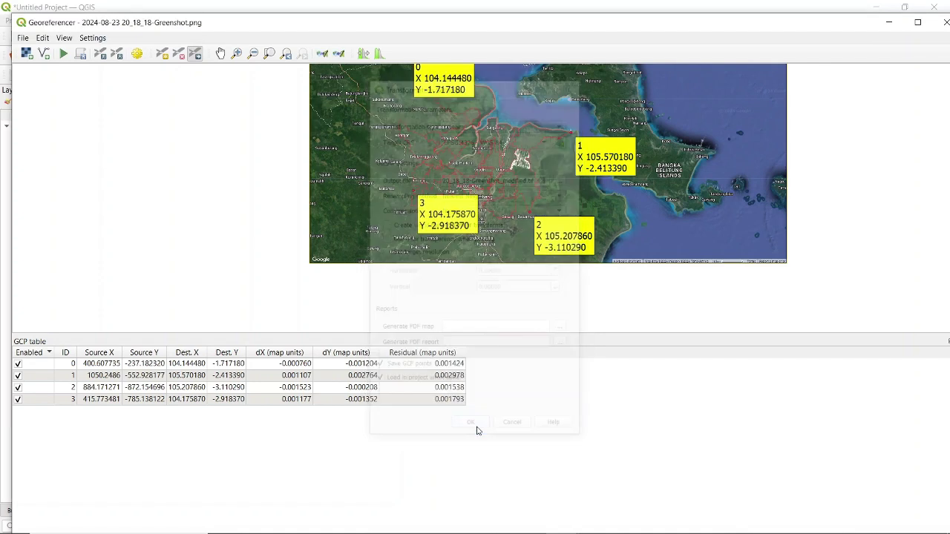
left_click(62, 55)
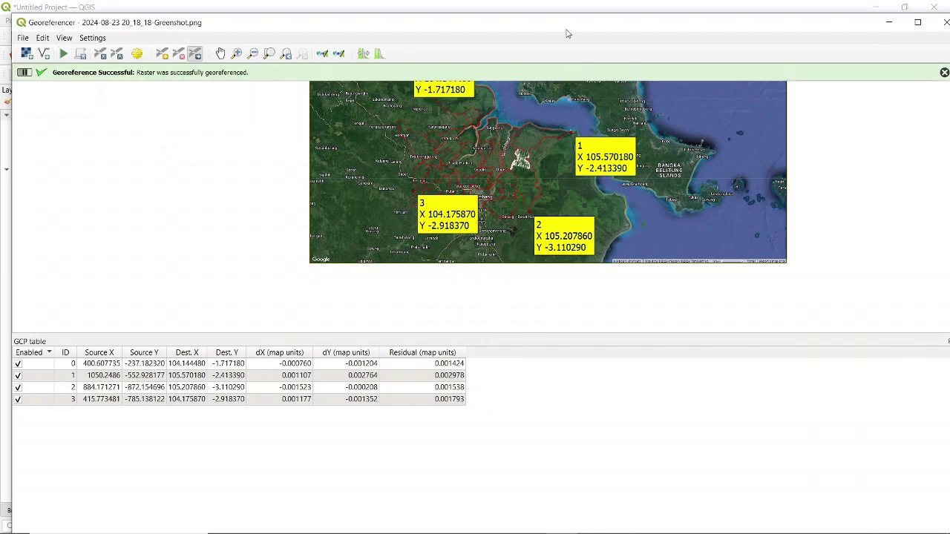
Reset the Georeferencer, clearing all its ground control points, and close its window.
left_click_drag(560, 23, 599, 80)
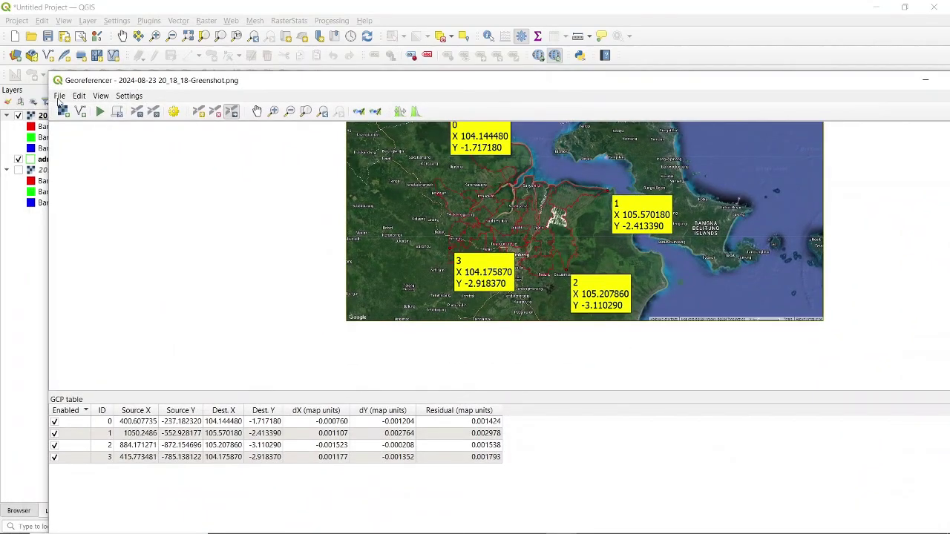
left_click(59, 98)
left_click(84, 109)
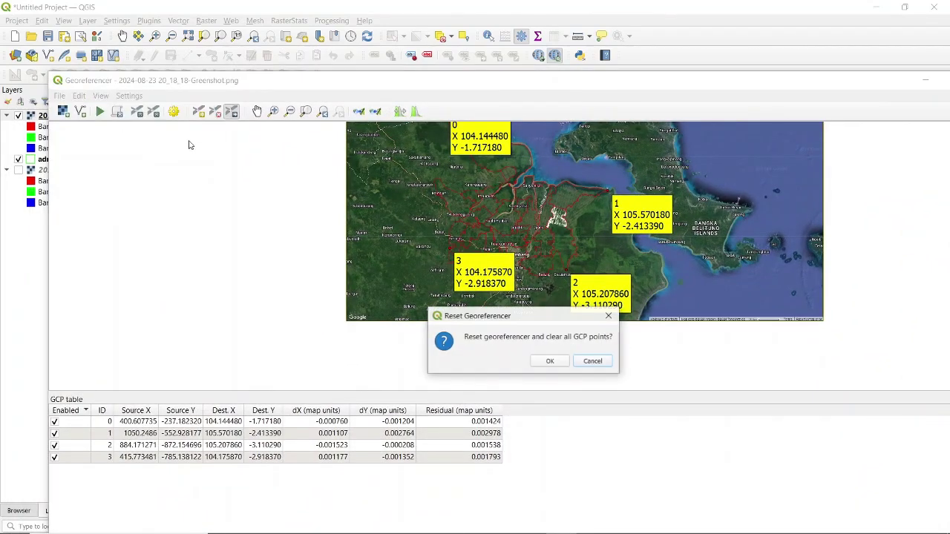
left_click(550, 362)
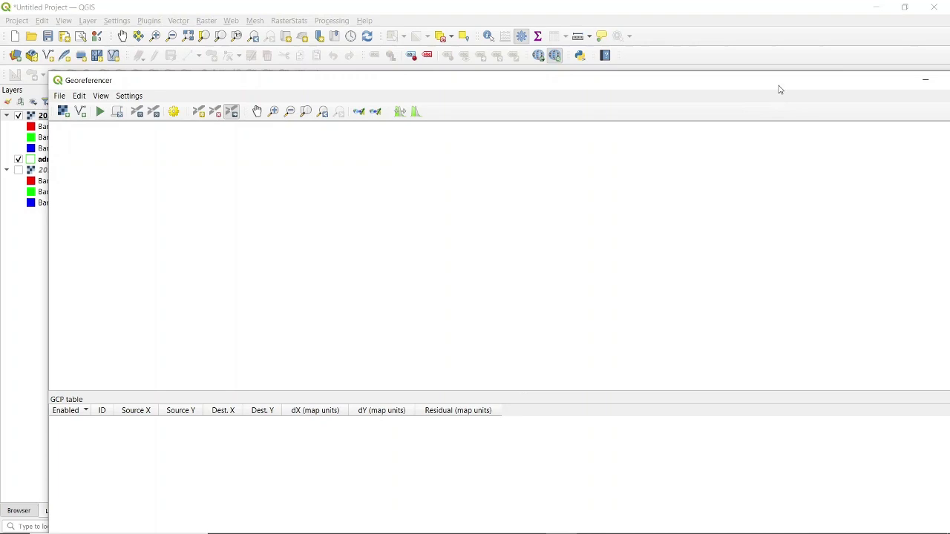
left_click_drag(780, 83, 572, 127)
left_click(778, 122)
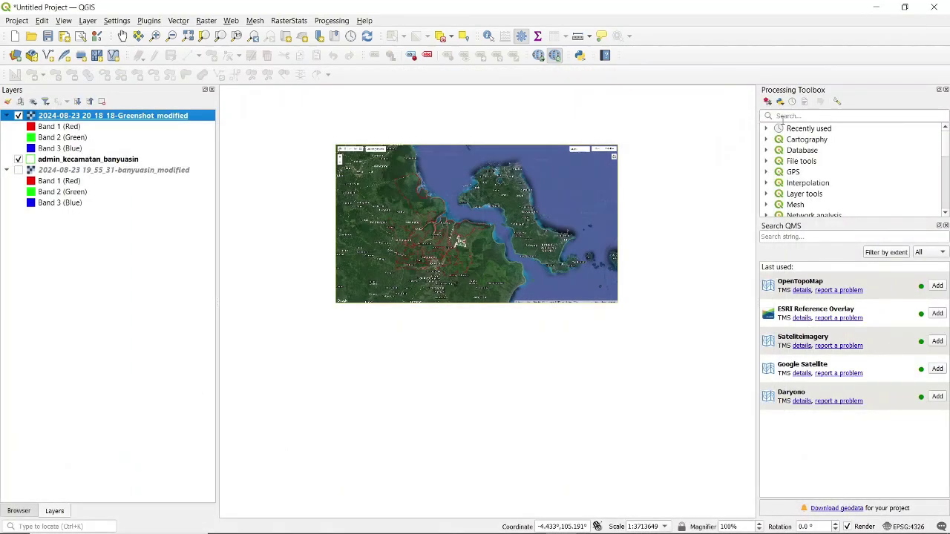
scroll(444, 213, "up", 2)
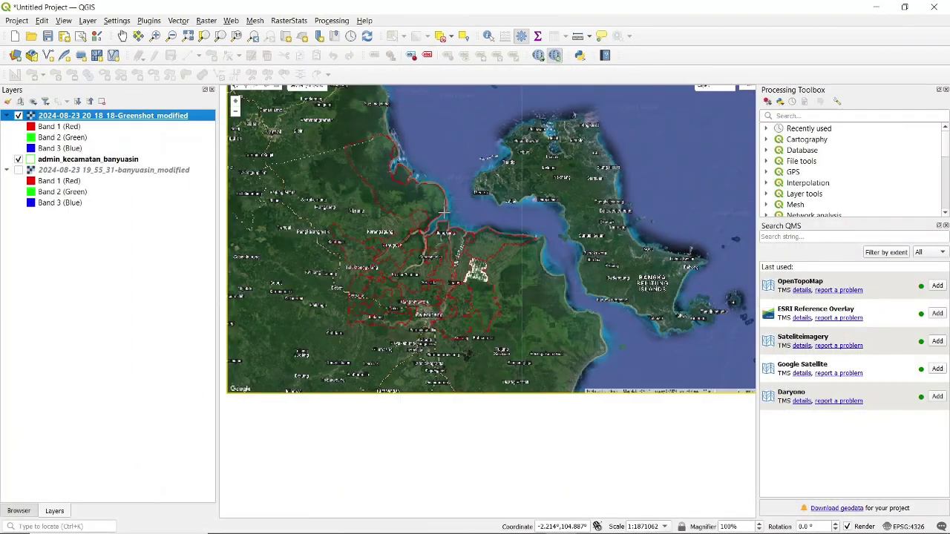
scroll(446, 213, "down", 1)
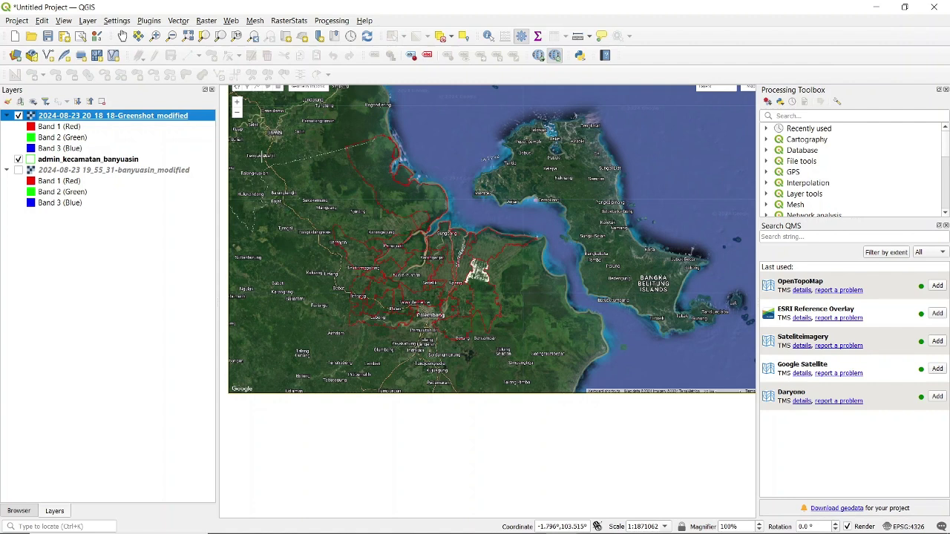
left_click_drag(31, 161, 52, 113)
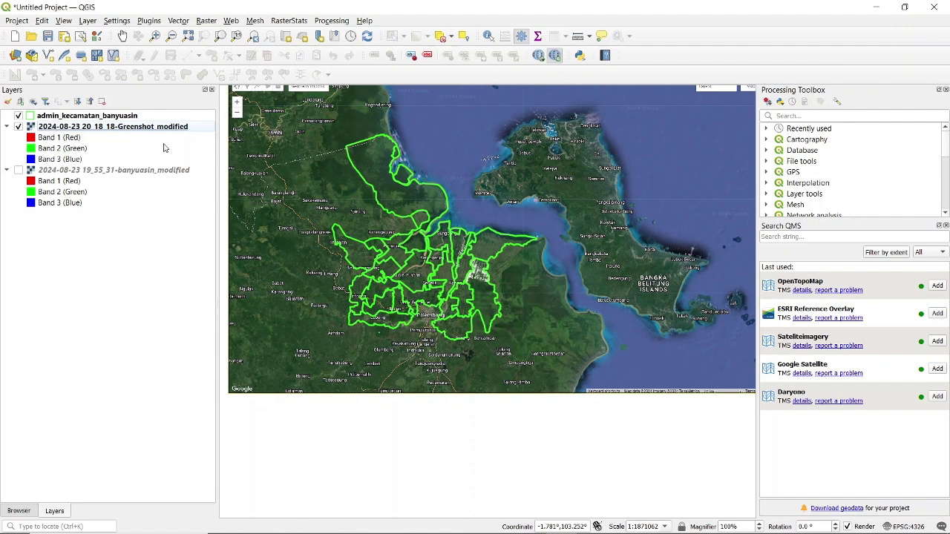
left_click(19, 127)
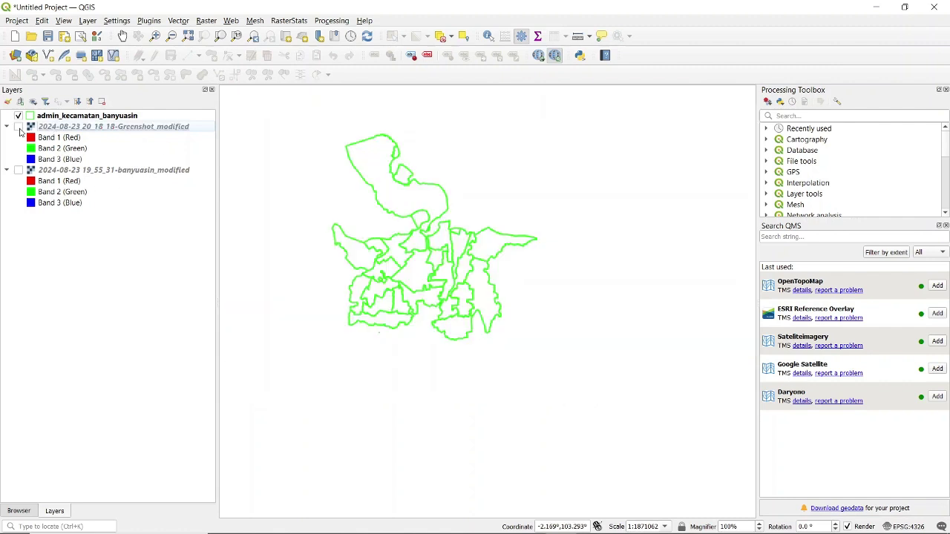
left_click(18, 170)
left_click(18, 127)
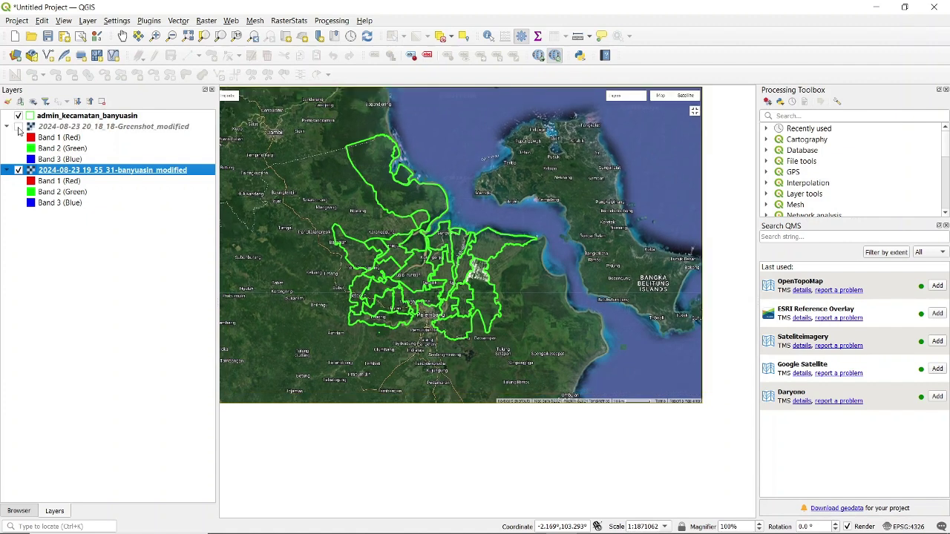
scroll(461, 206, "down", 1)
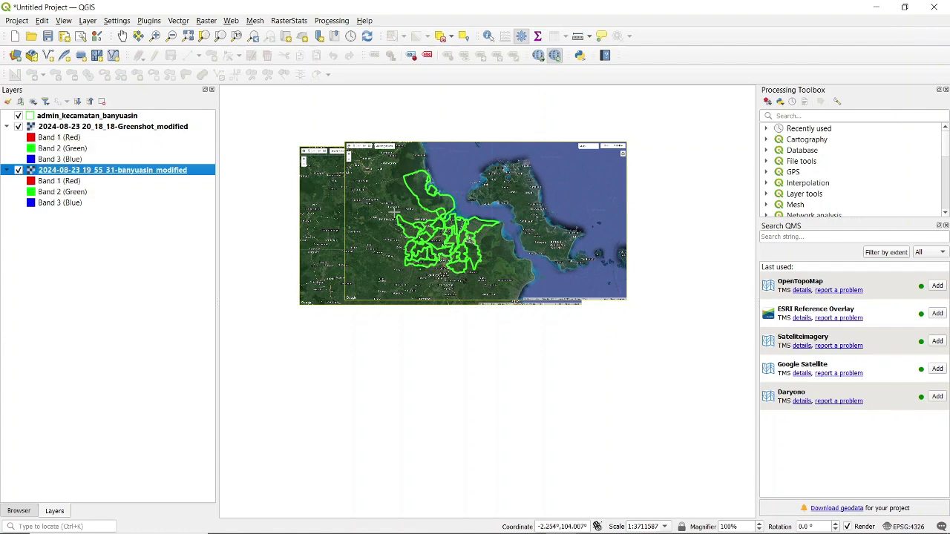
scroll(395, 212, "up", 1)
scroll(394, 212, "up", 1)
scroll(394, 213, "down", 1)
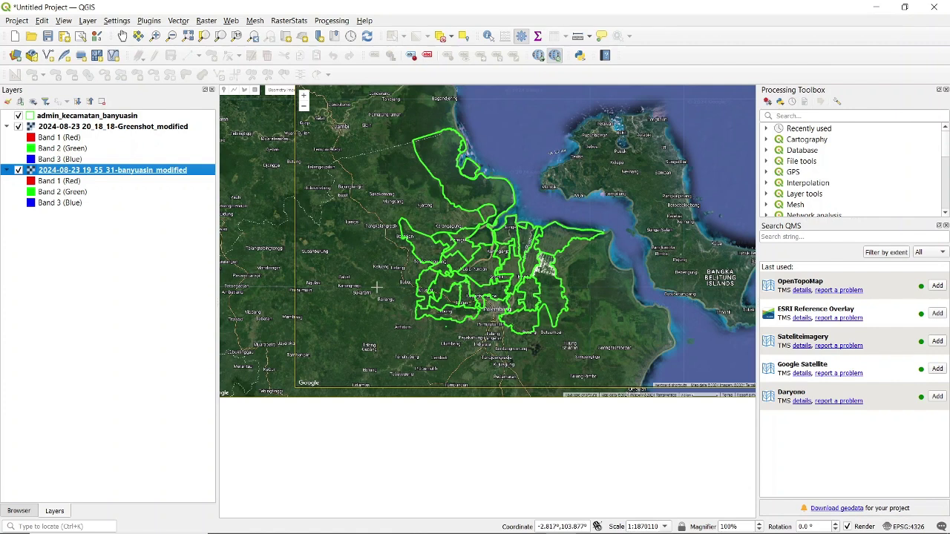
Switch to Google Earth Engine in Chrome to view the source Banyuasin map, and return to QGIS.
mouse_move(579, 527)
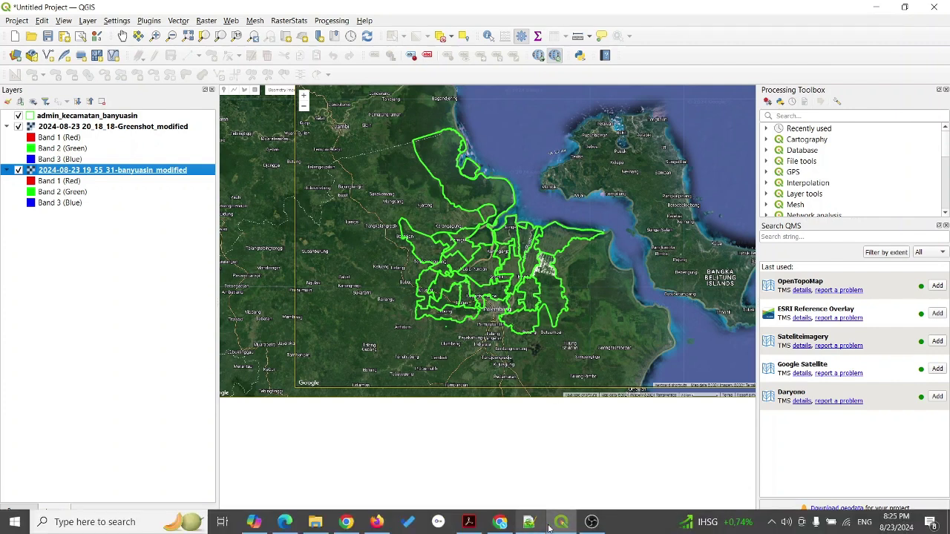
left_click(502, 524)
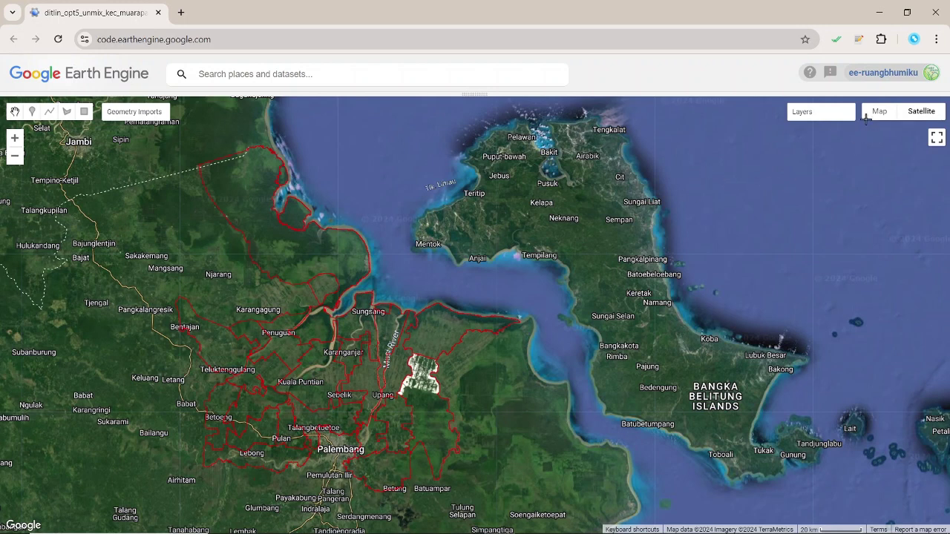
mouse_move(502, 523)
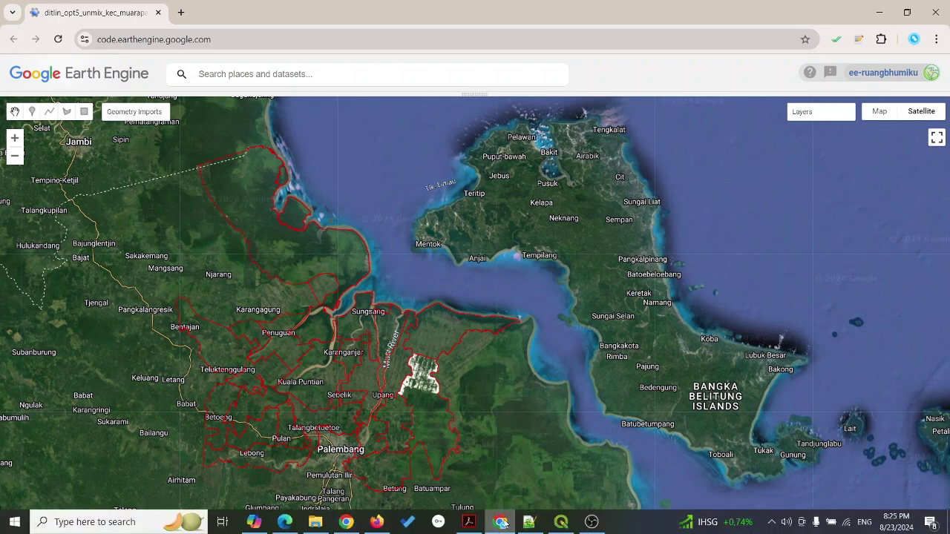
left_click(563, 523)
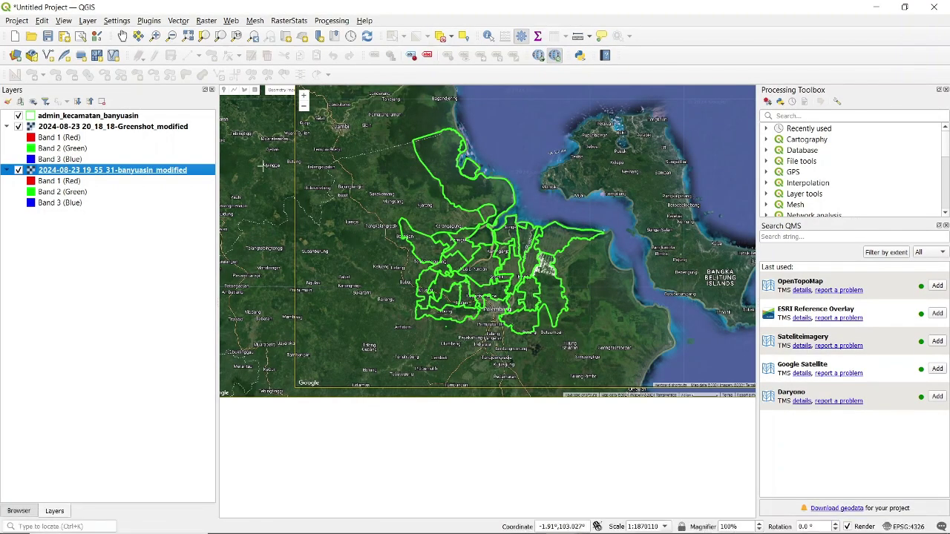
scroll(467, 194, "up", 1)
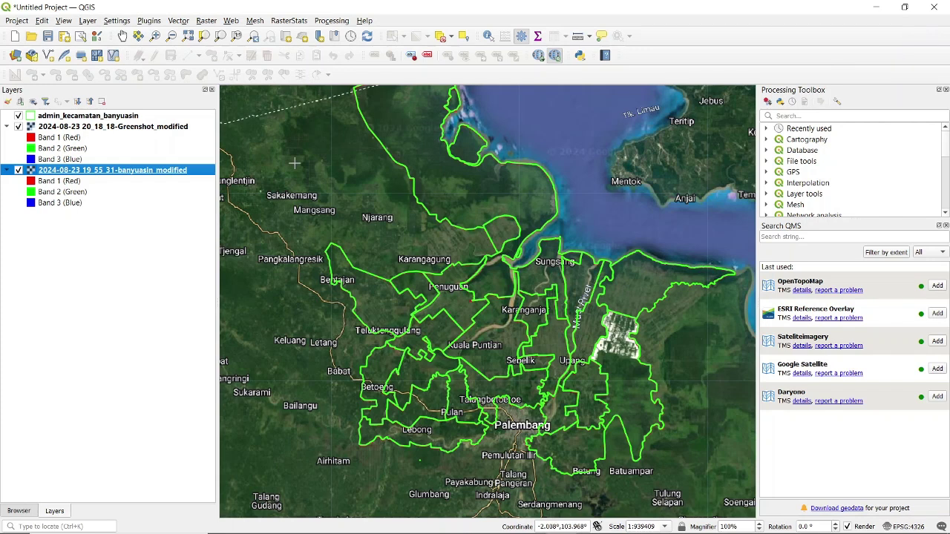
left_click(87, 21)
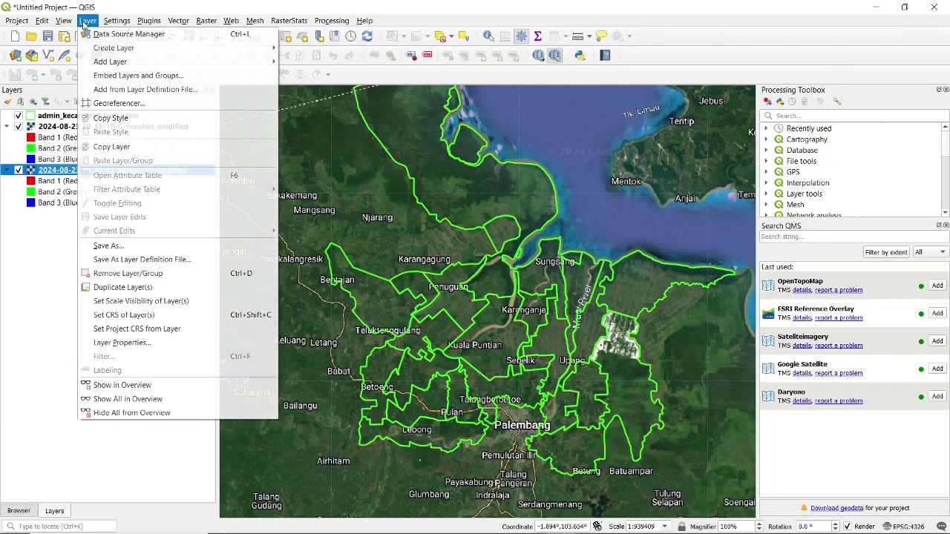
left_click(119, 103)
mouse_move(290, 129)
left_mouse_down()
mouse_move(481, 66)
mouse_move(564, 70)
mouse_move(546, 56)
left_mouse_up()
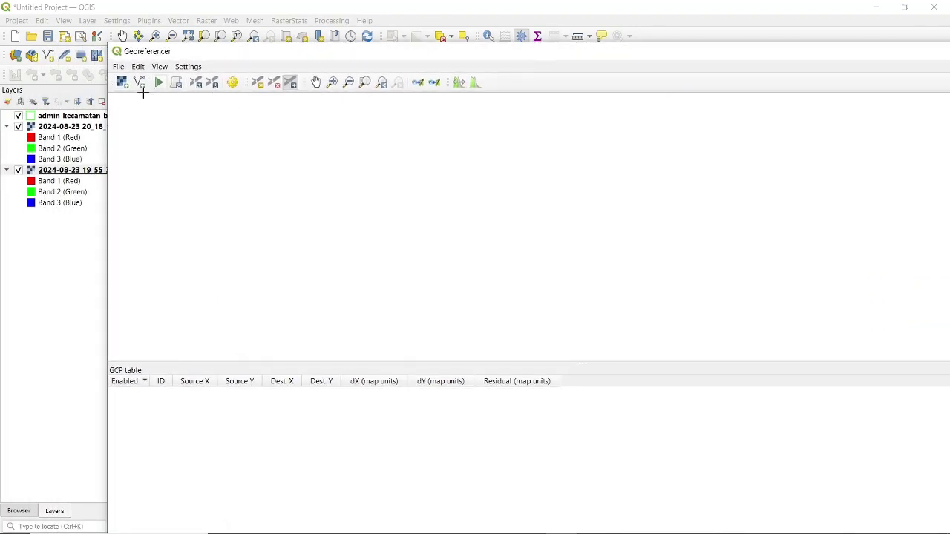
left_click(122, 82)
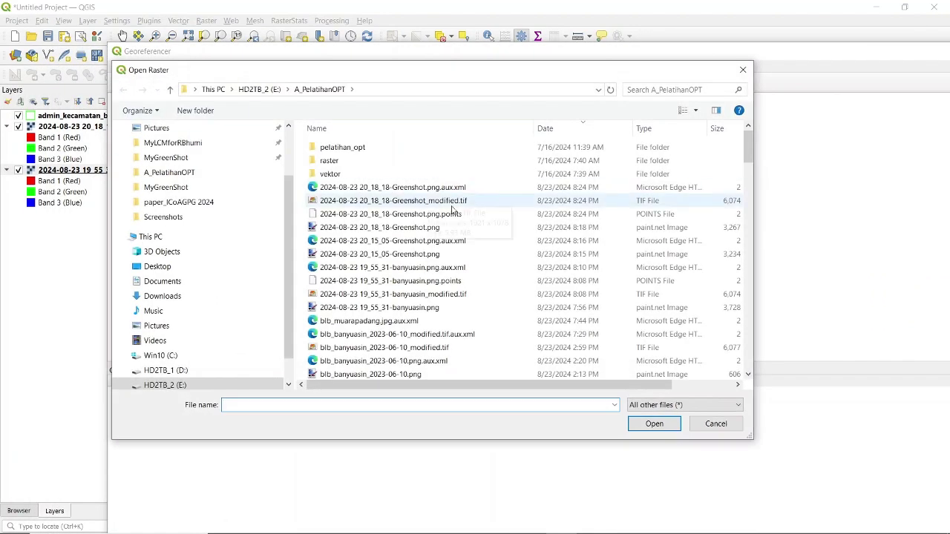
left_click(474, 229)
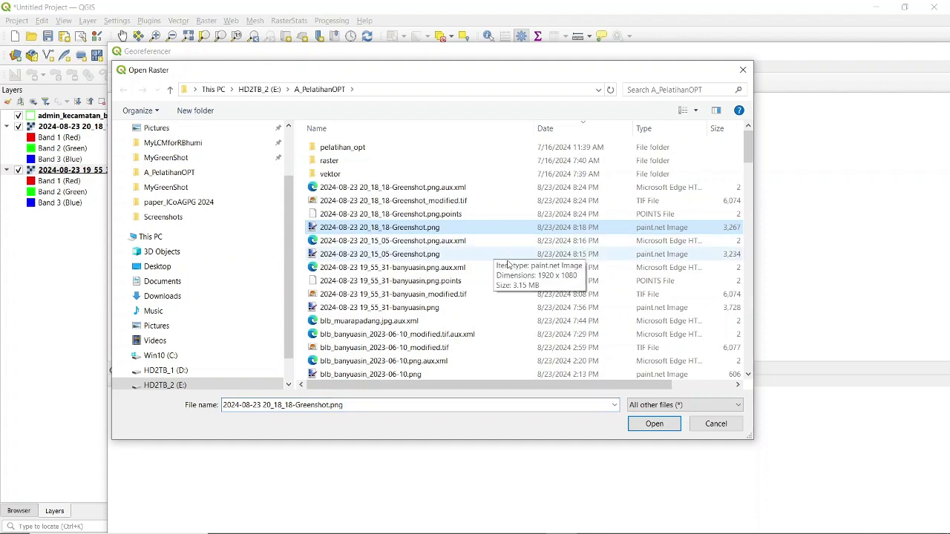
left_click(656, 430)
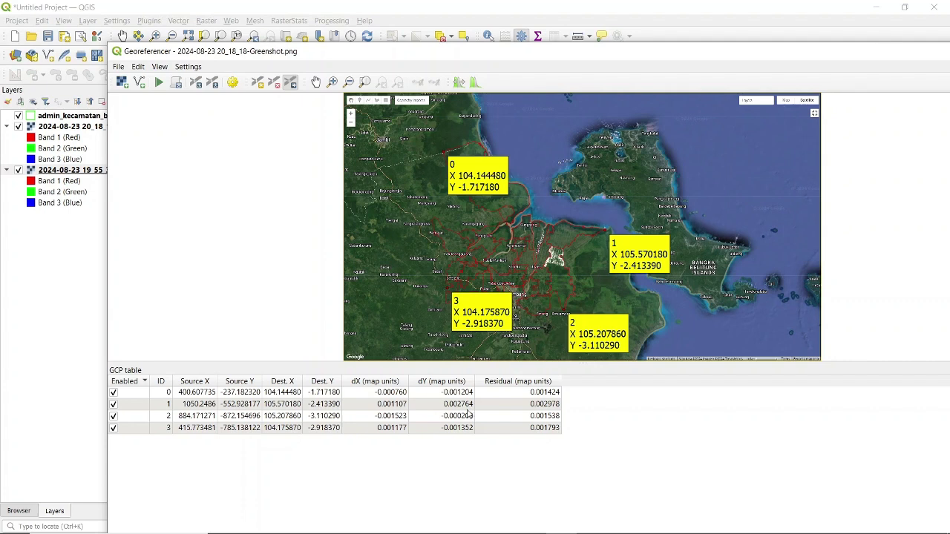
Examine the placement of the ground control points along the red district boundaries in the loaded Greenshot image.
scroll(469, 233, "up", 1)
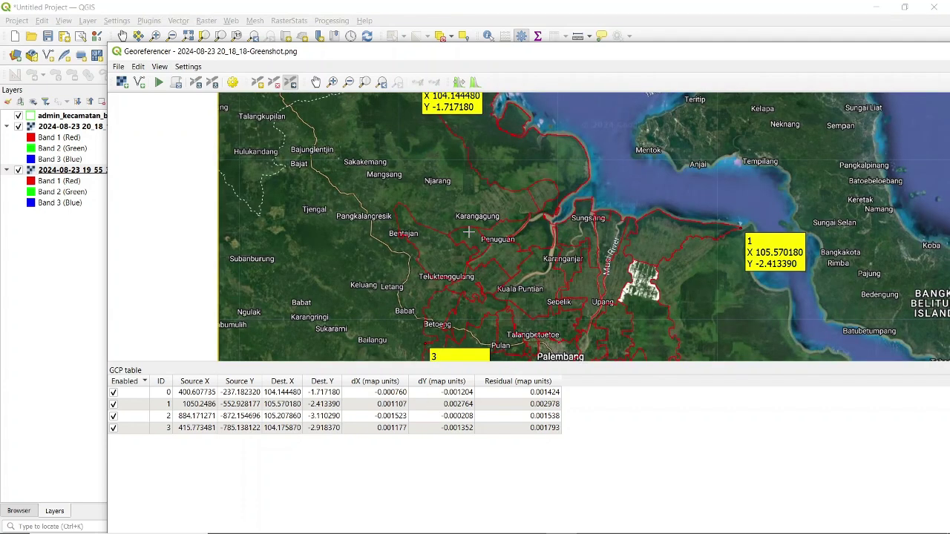
scroll(541, 217, "down", 1)
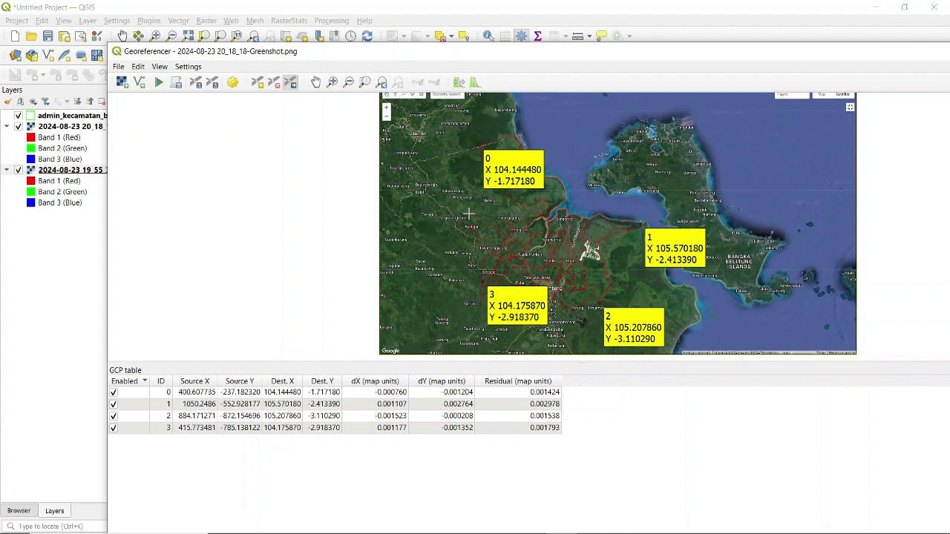
scroll(549, 246, "up", 3)
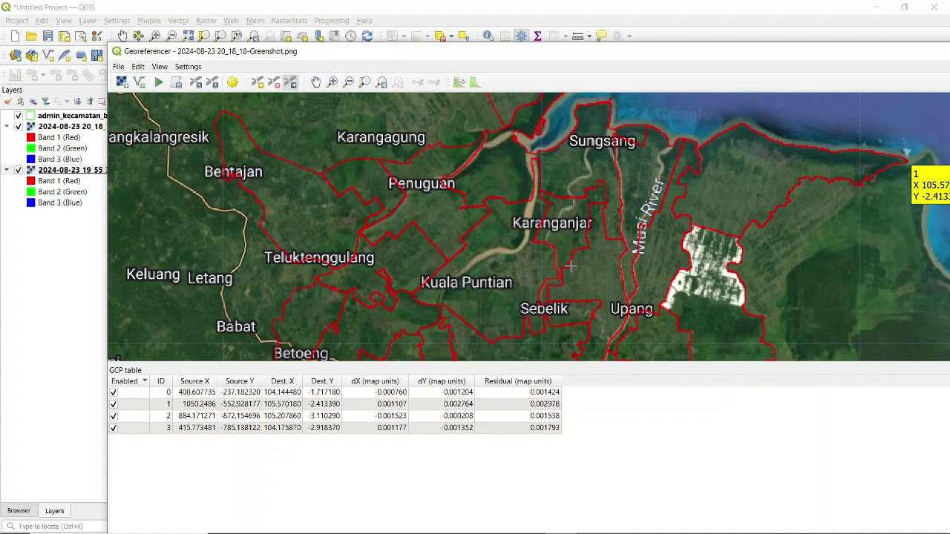
scroll(567, 222, "down", 5)
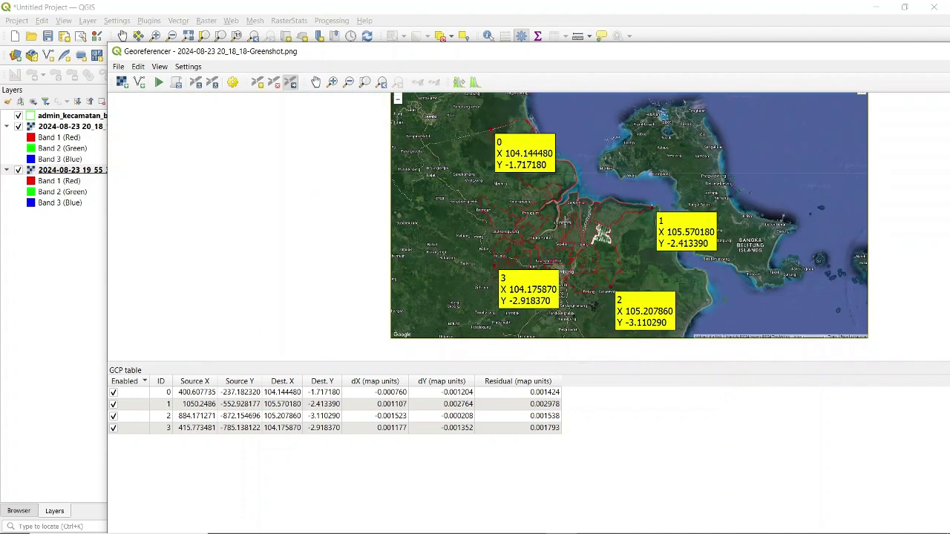
left_click(158, 83)
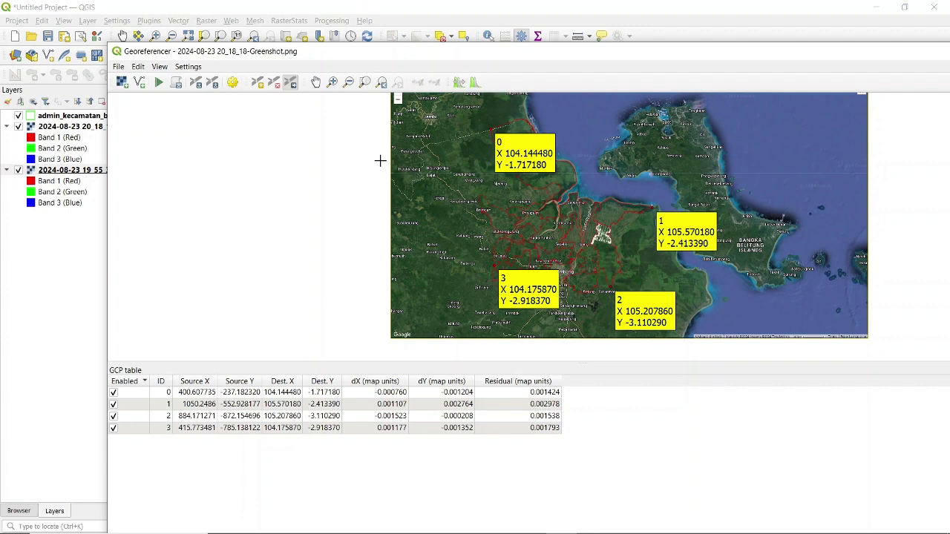